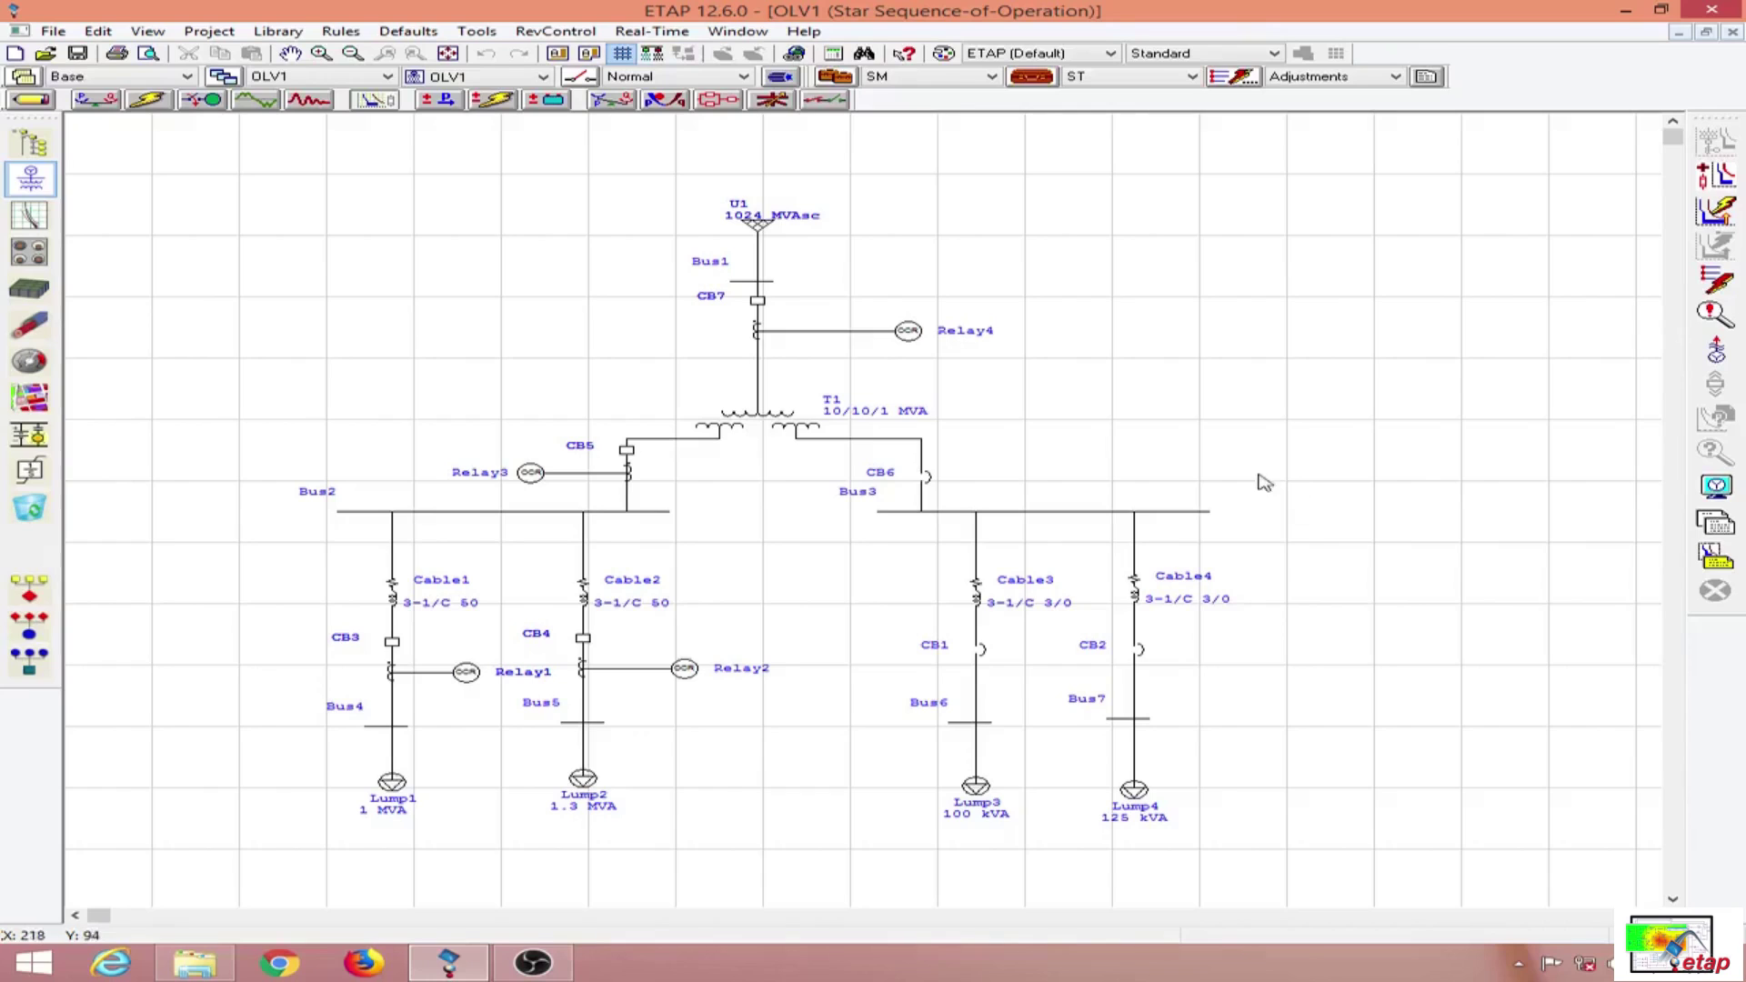
# - Select breaker CB6 on the OLV1 one-line diagram
pyautogui.click(930, 475)
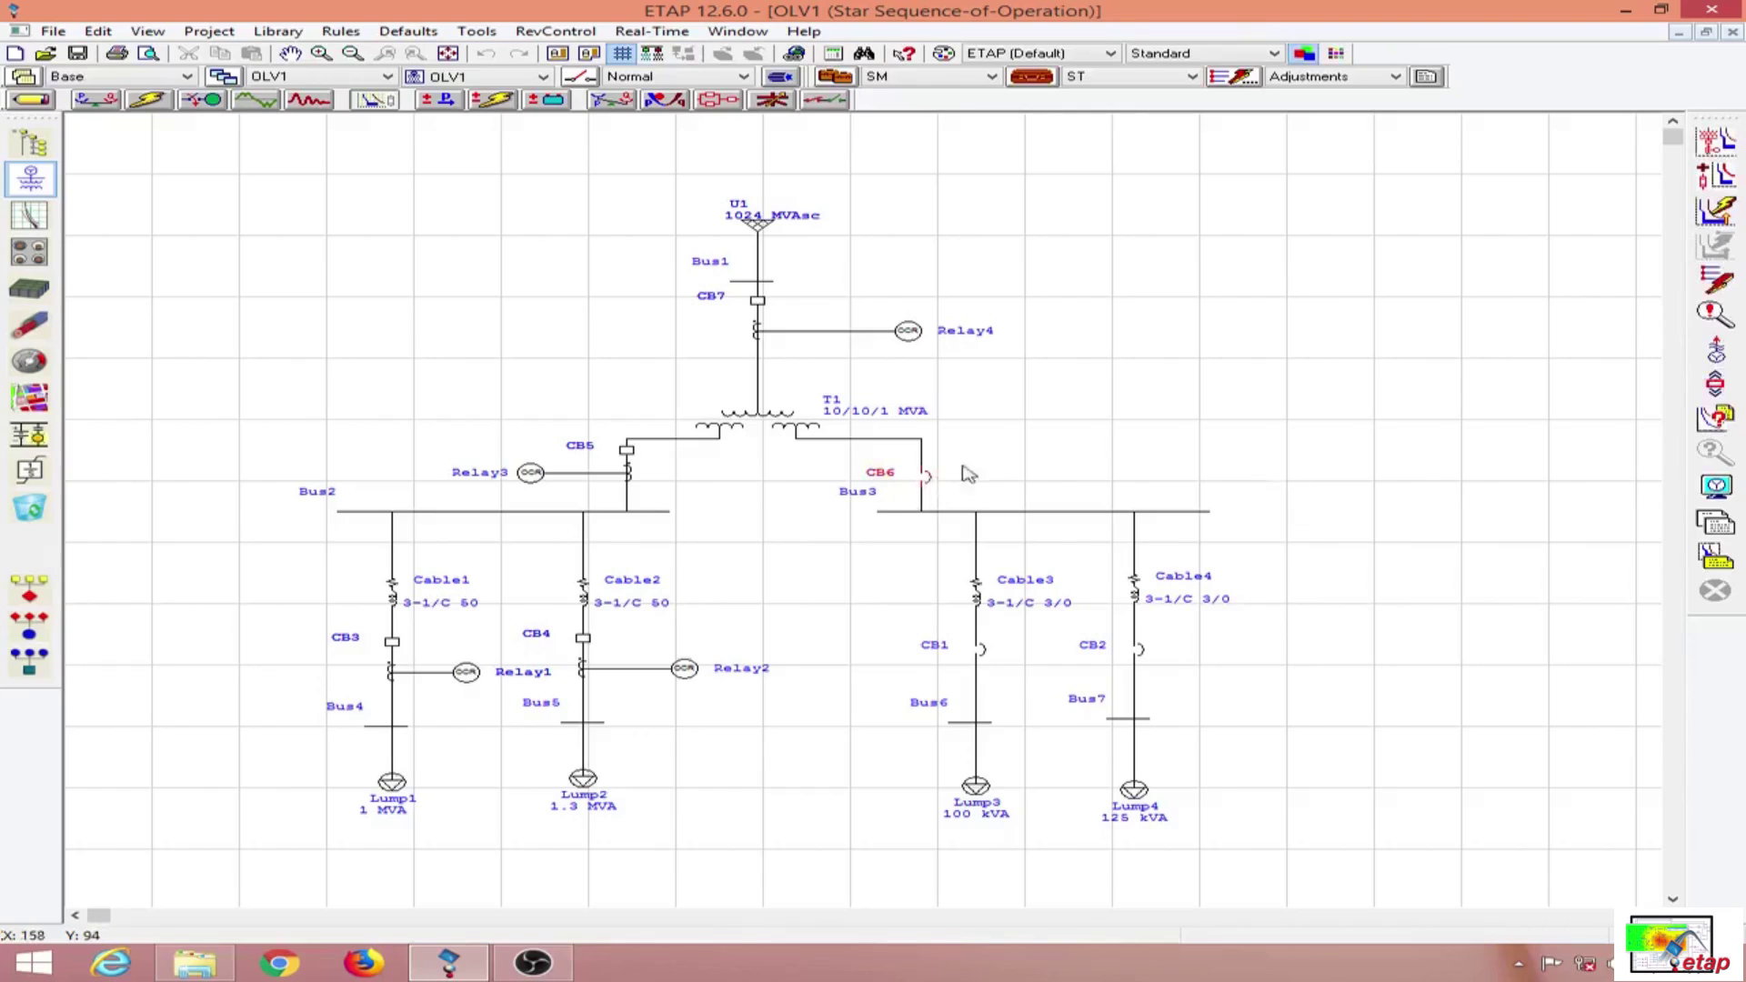
# - Create a Star view of CB6 and enable its short-time trip with ST pickup 9 (675 A)
pyautogui.click(1716, 143)
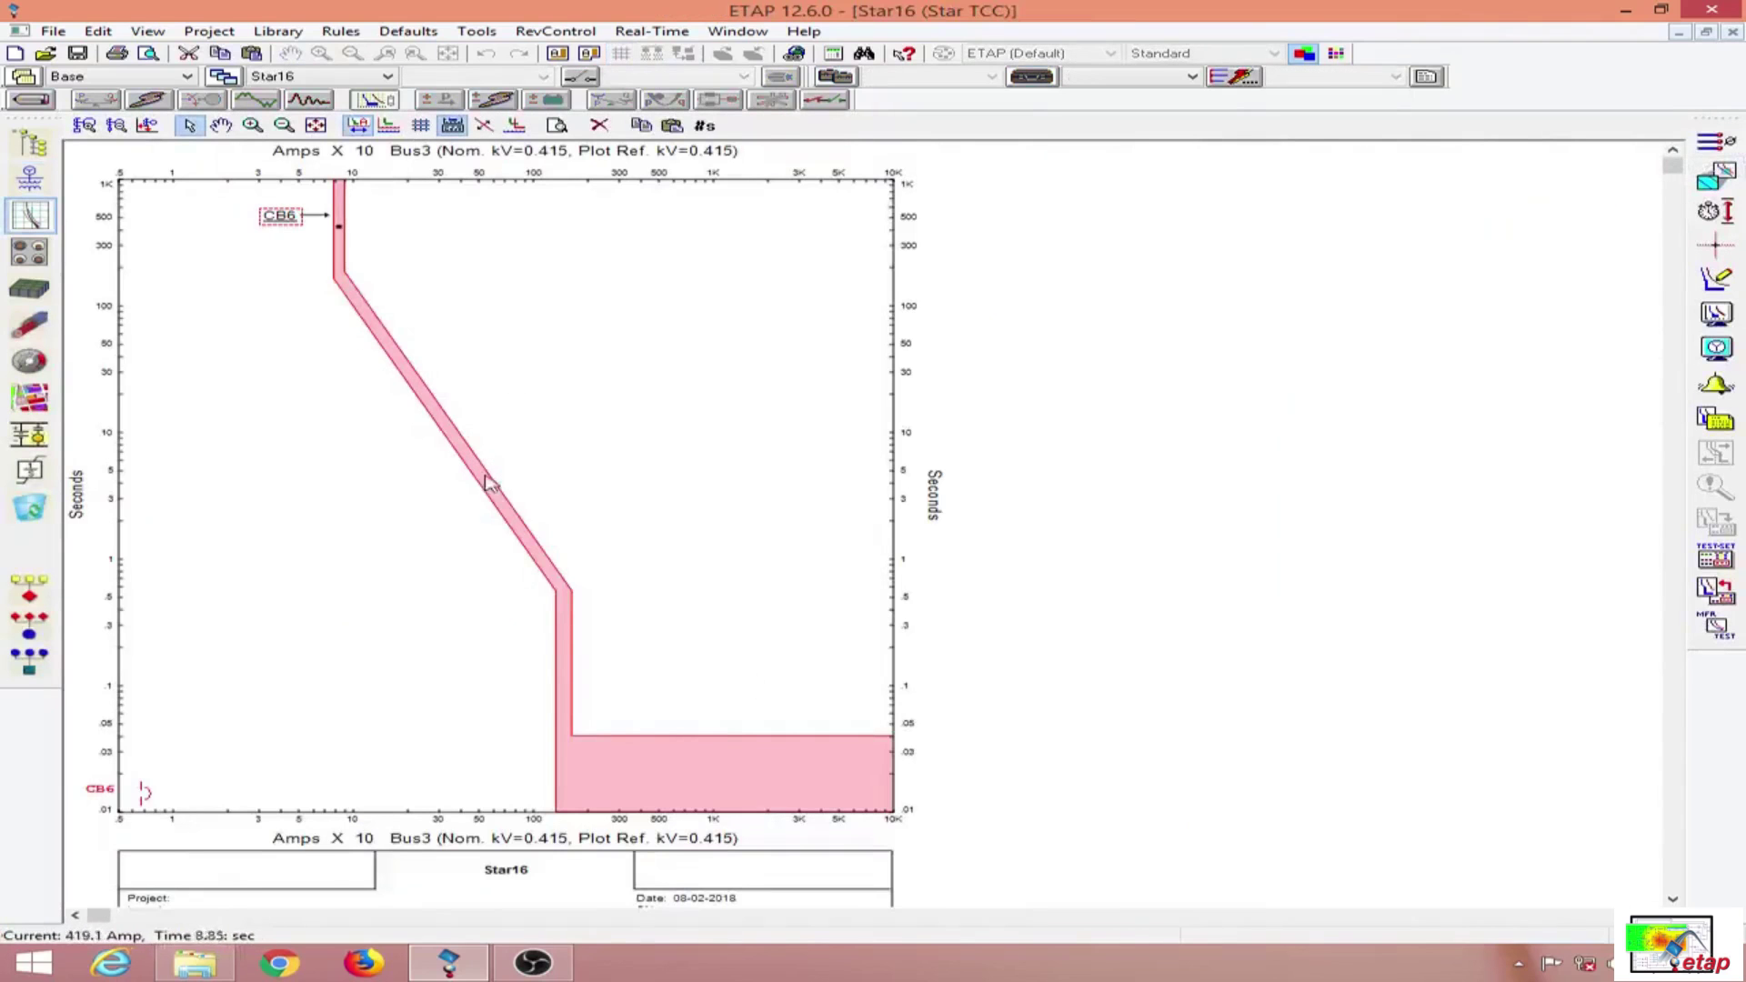
pyautogui.doubleClick(689, 769)
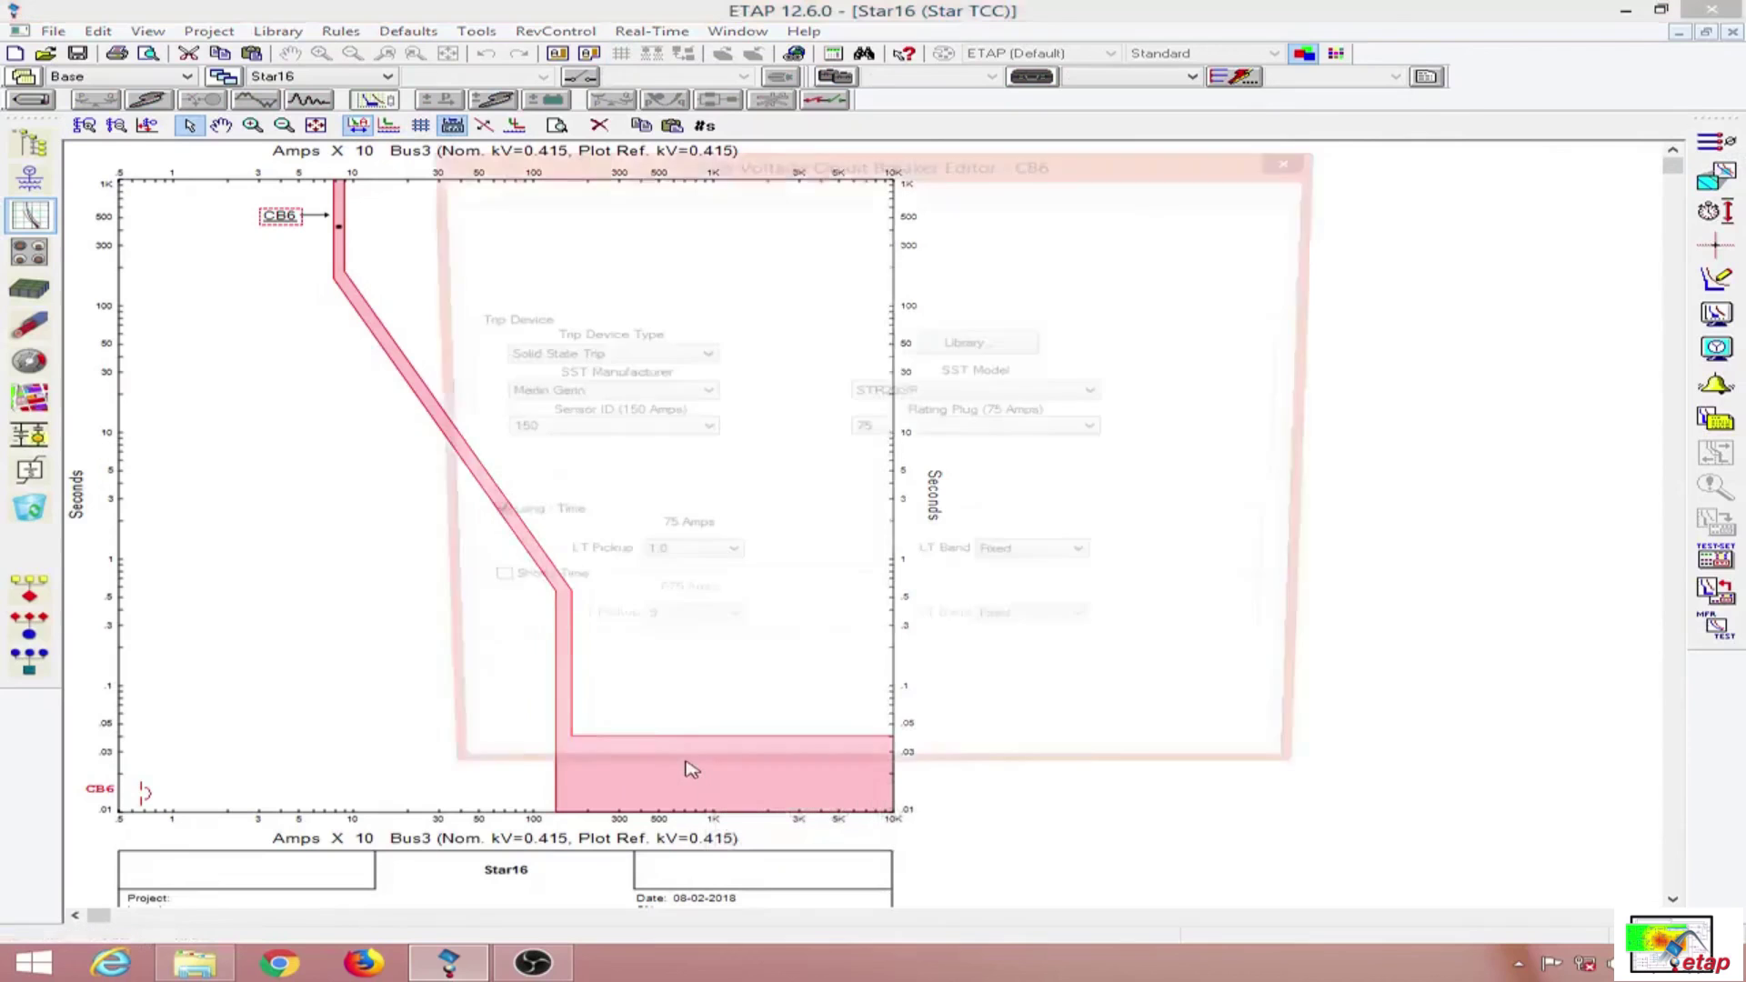
pyautogui.moveTo(773, 182); pyautogui.dragTo(1099, 155)
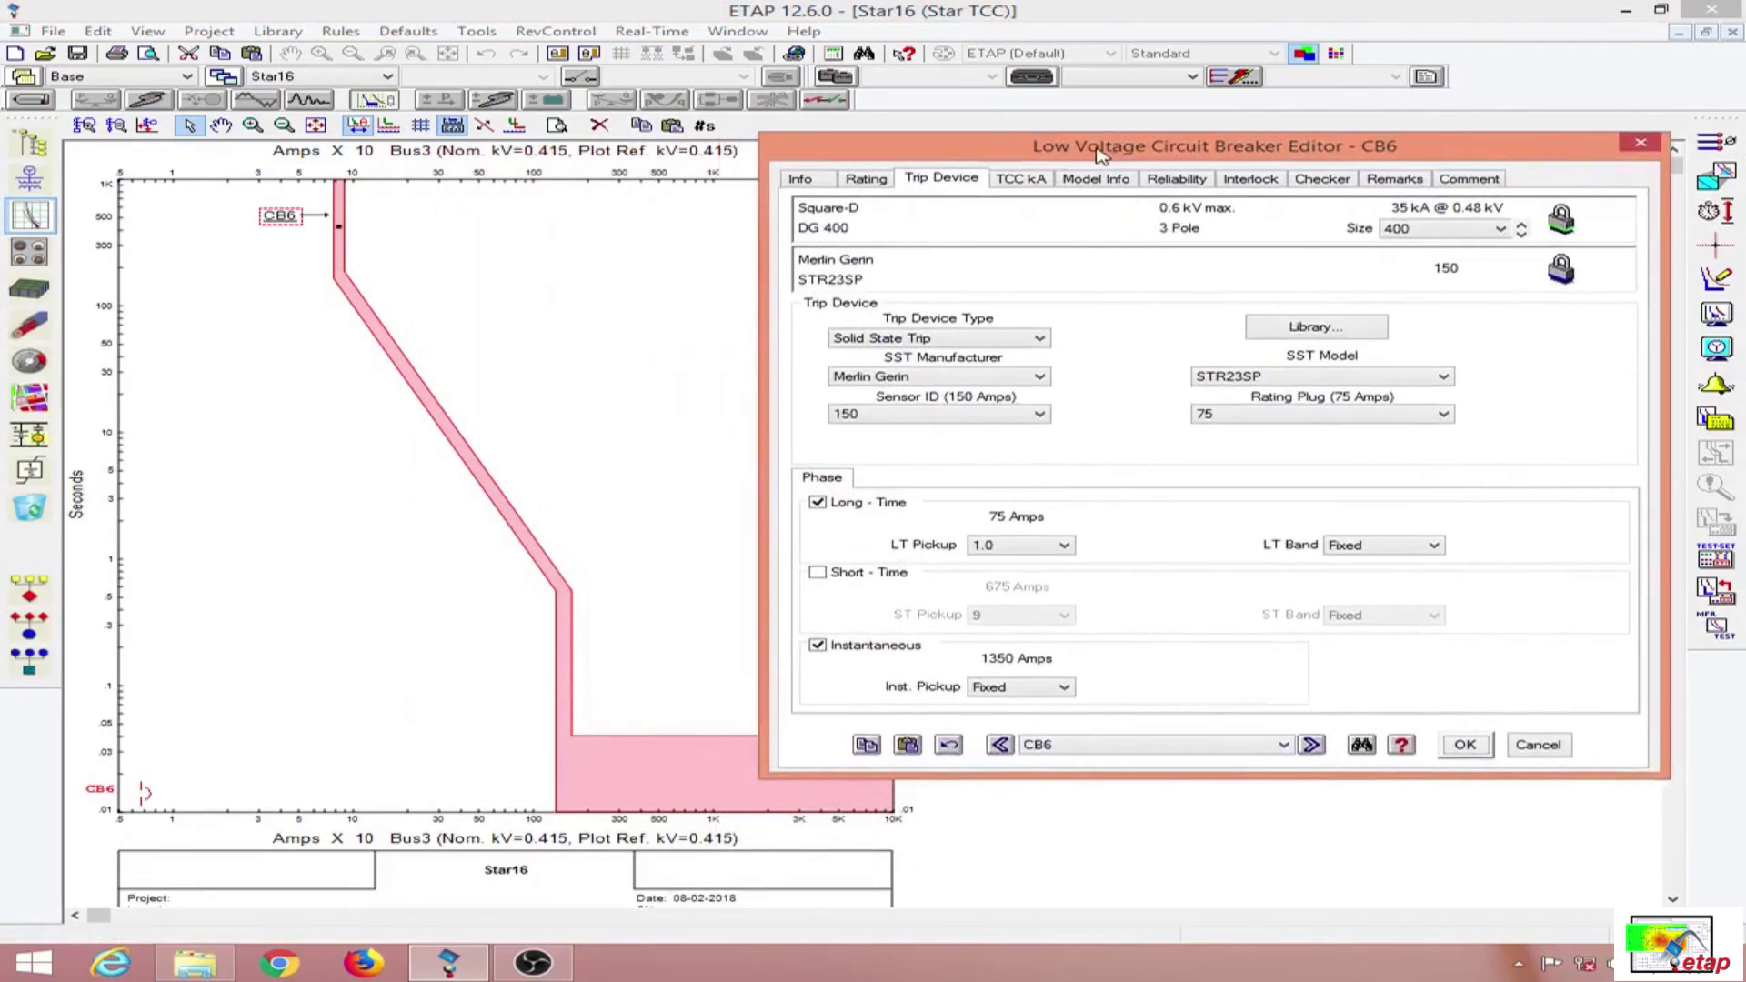
pyautogui.click(823, 574)
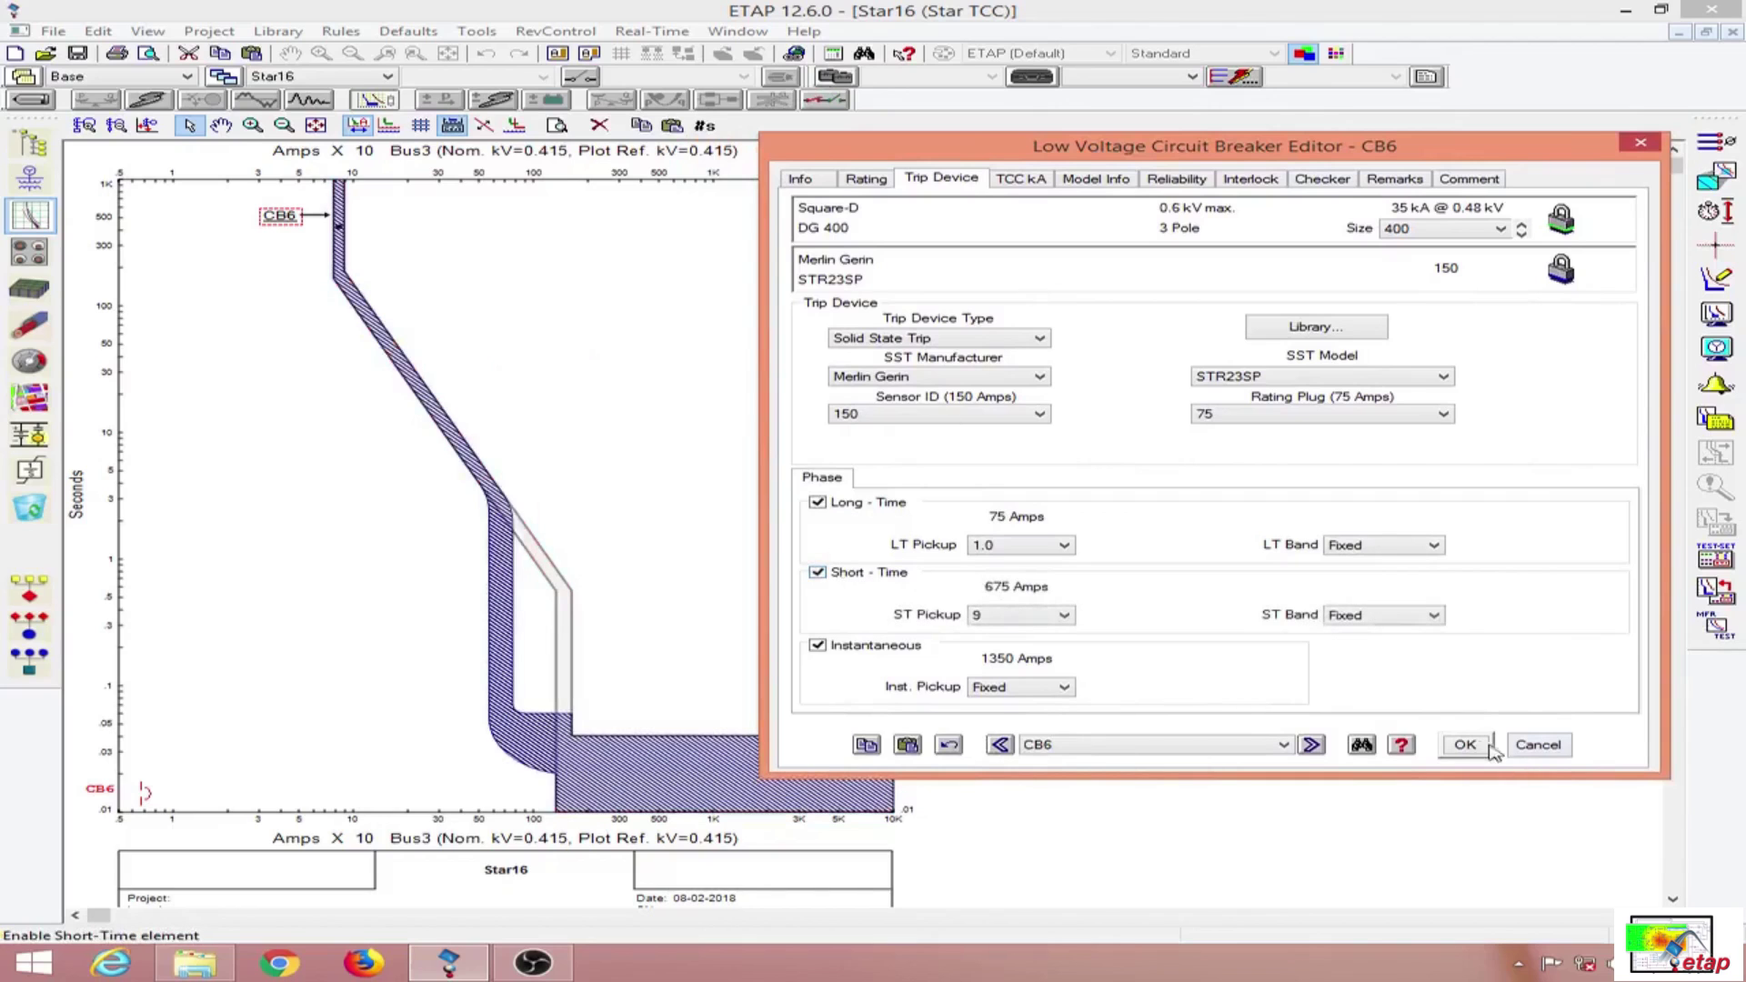
pyautogui.moveTo(1245, 146); pyautogui.dragTo(1335, 127)
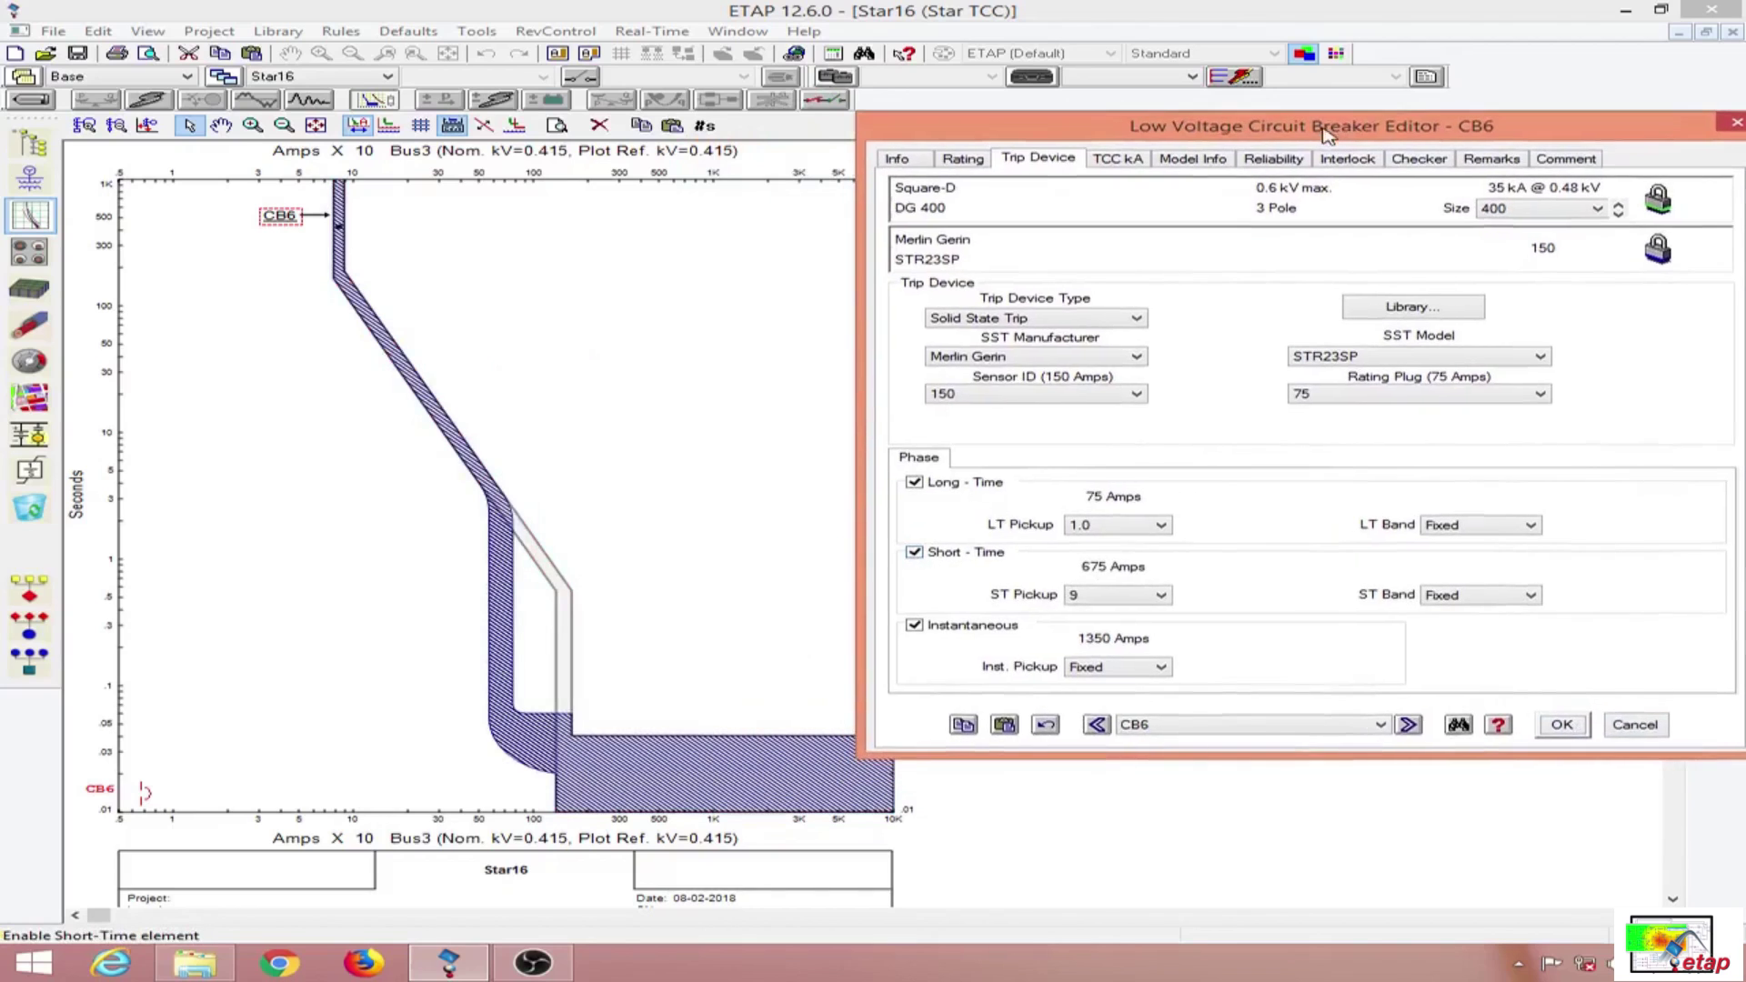
pyautogui.click(1580, 726)
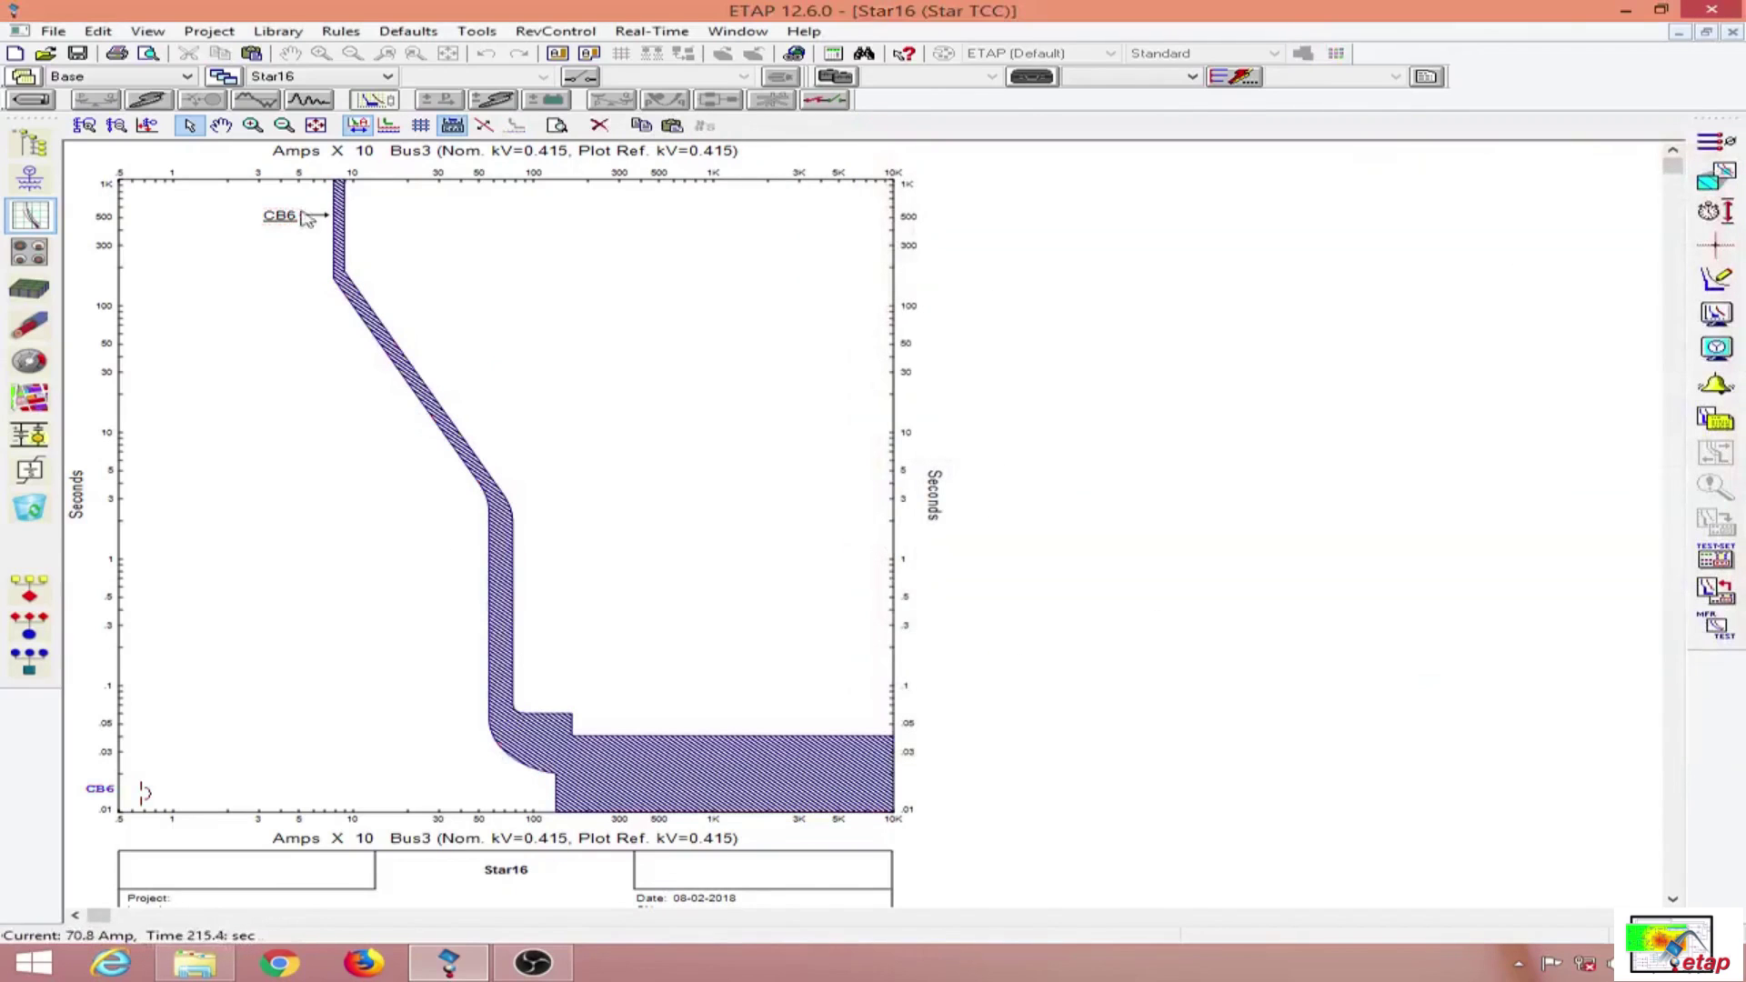
pyautogui.moveTo(669, 798)
pyautogui.click(534, 747)
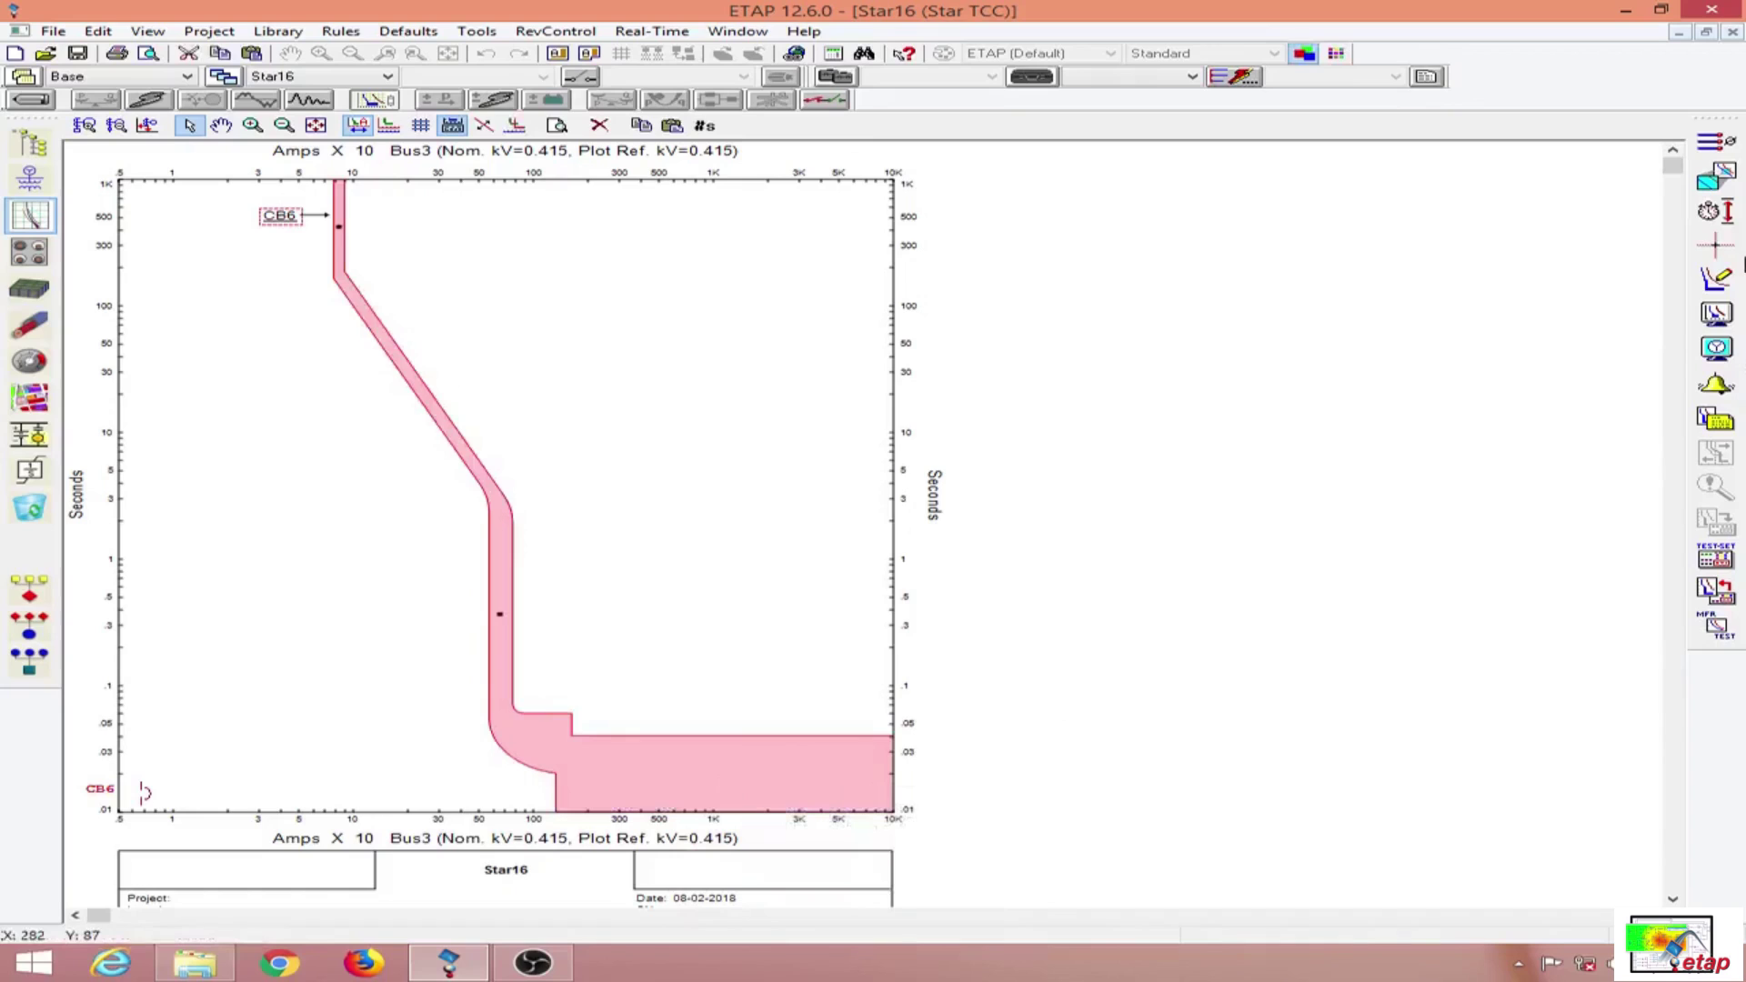
# - Use the Crosshair tool to read 238.1 A at 17.9 s on the CB6 curve
pyautogui.click(1724, 255)
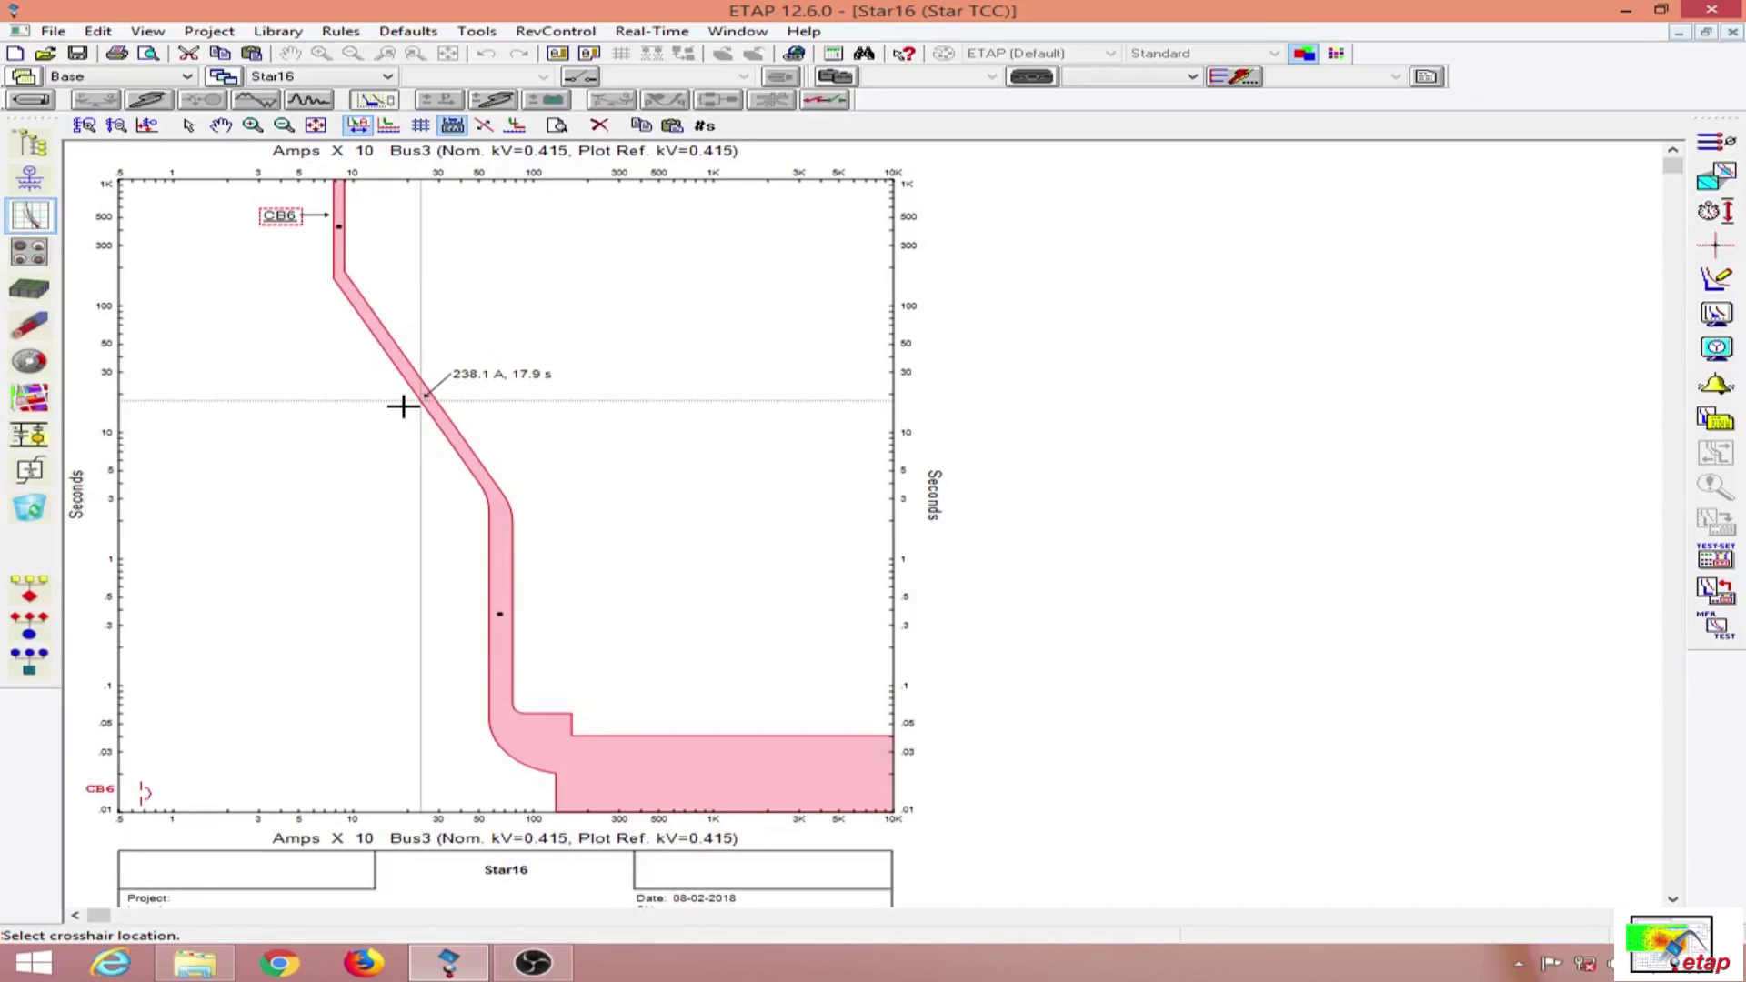
# - Mark 7980 A at 0.04 s, remove CB6's short-time element, and close Star16
pyautogui.moveTo(441, 467)
pyautogui.mouseDown()
pyautogui.moveTo(624, 741)
pyautogui.moveTo(694, 774)
pyautogui.mouseUp()
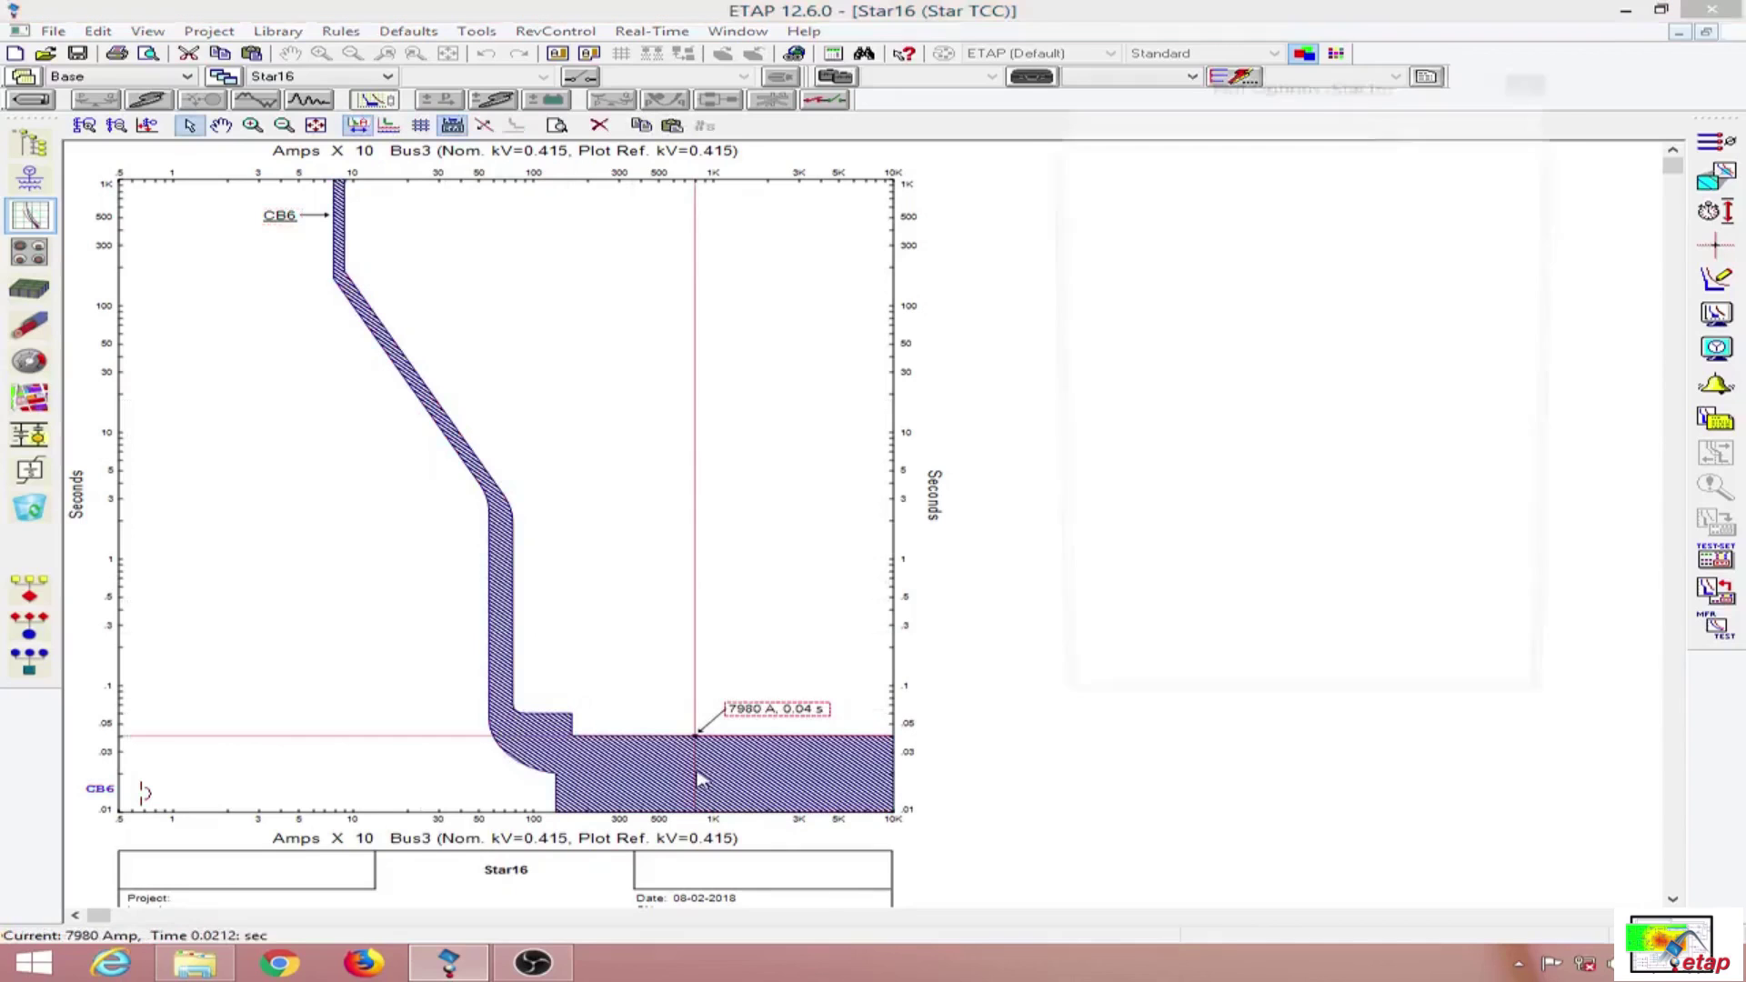
pyautogui.click(1536, 81)
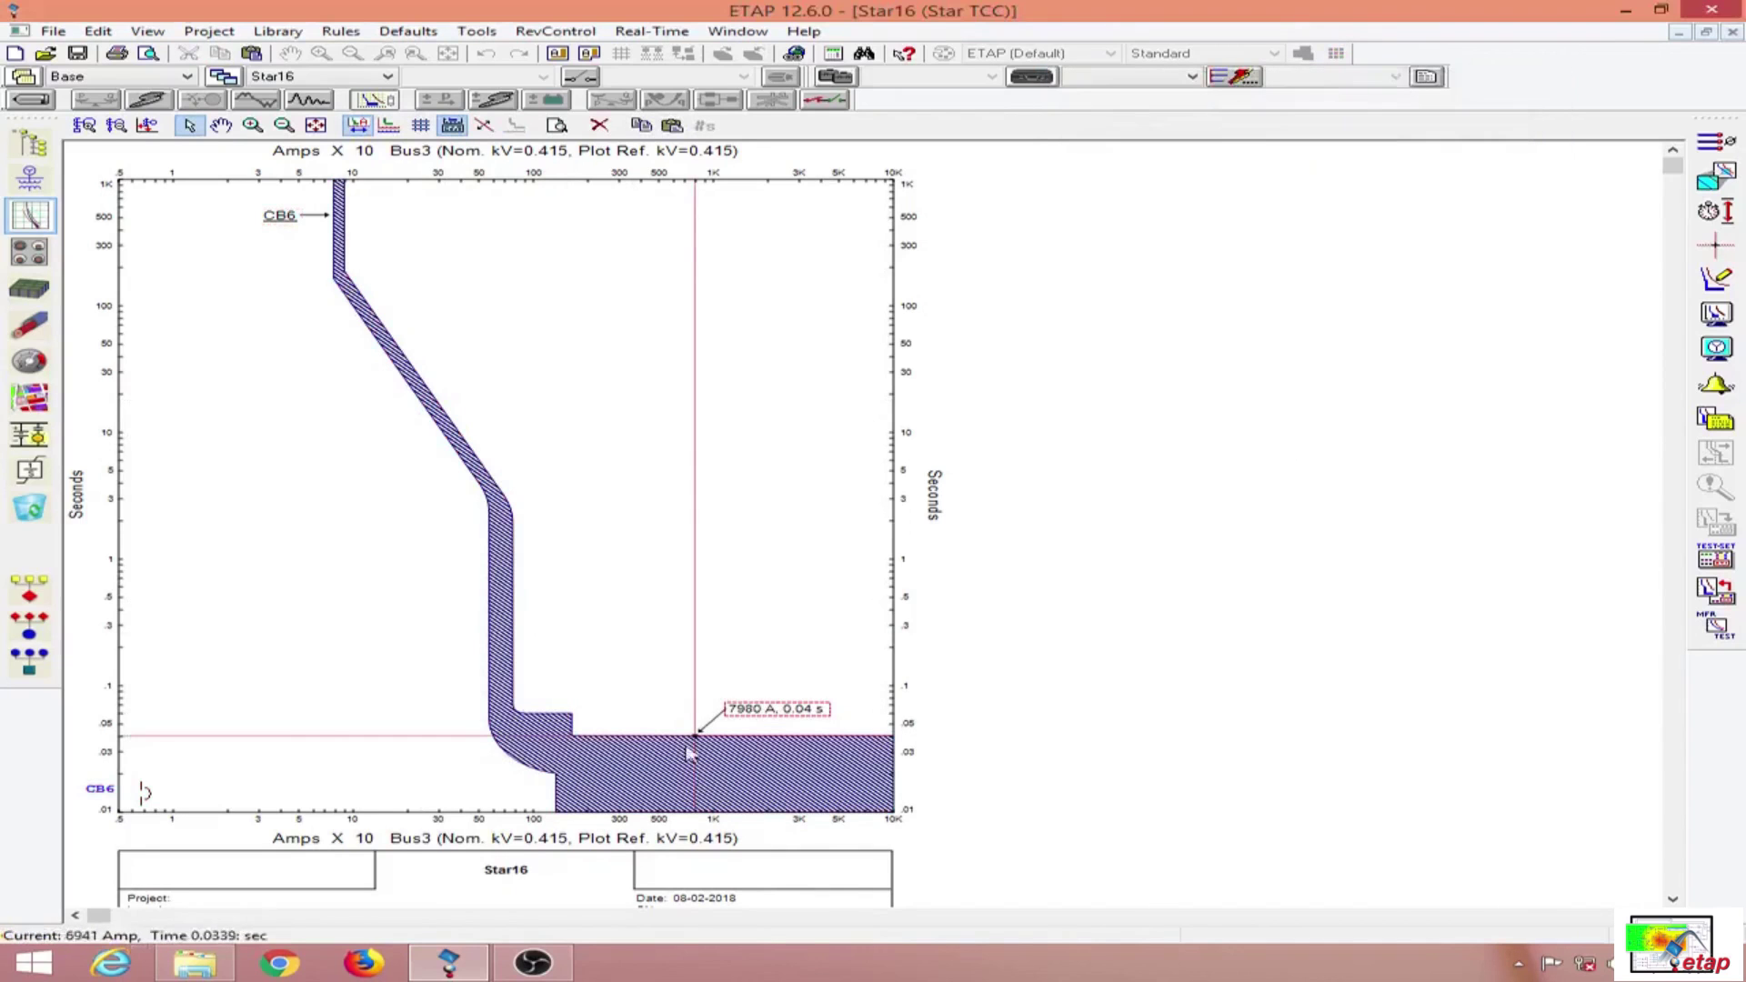
pyautogui.doubleClick(661, 773)
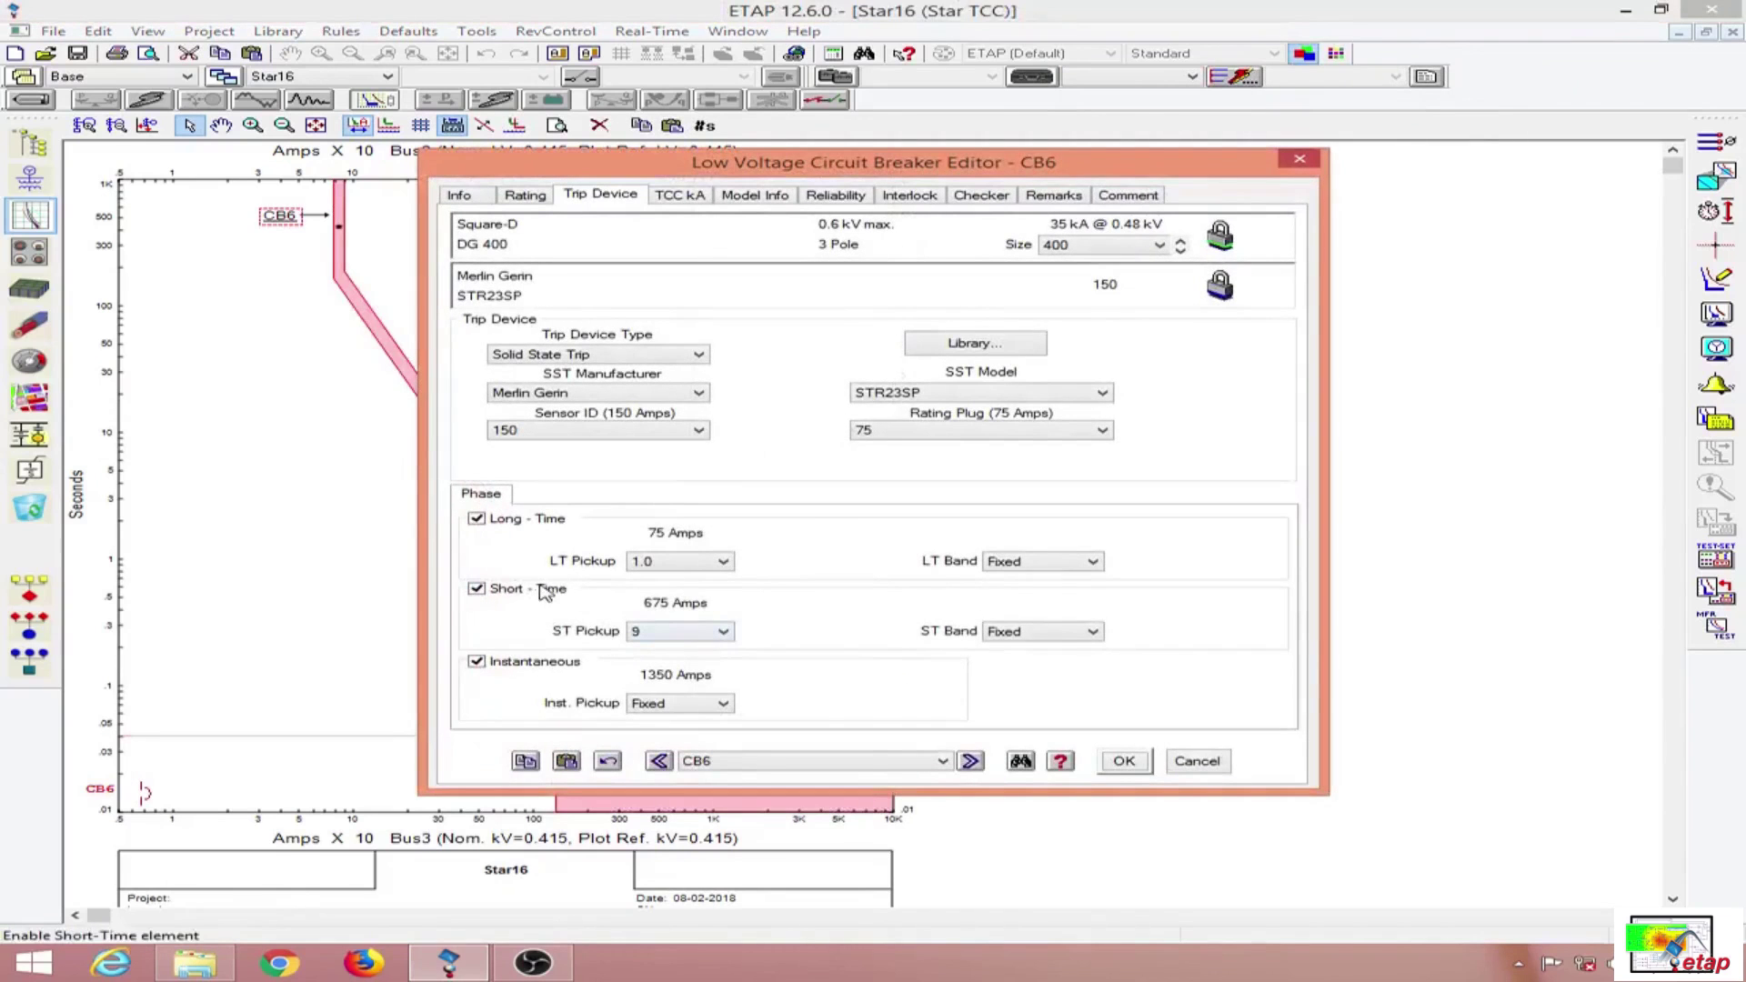
pyautogui.click(555, 589)
pyautogui.click(1125, 762)
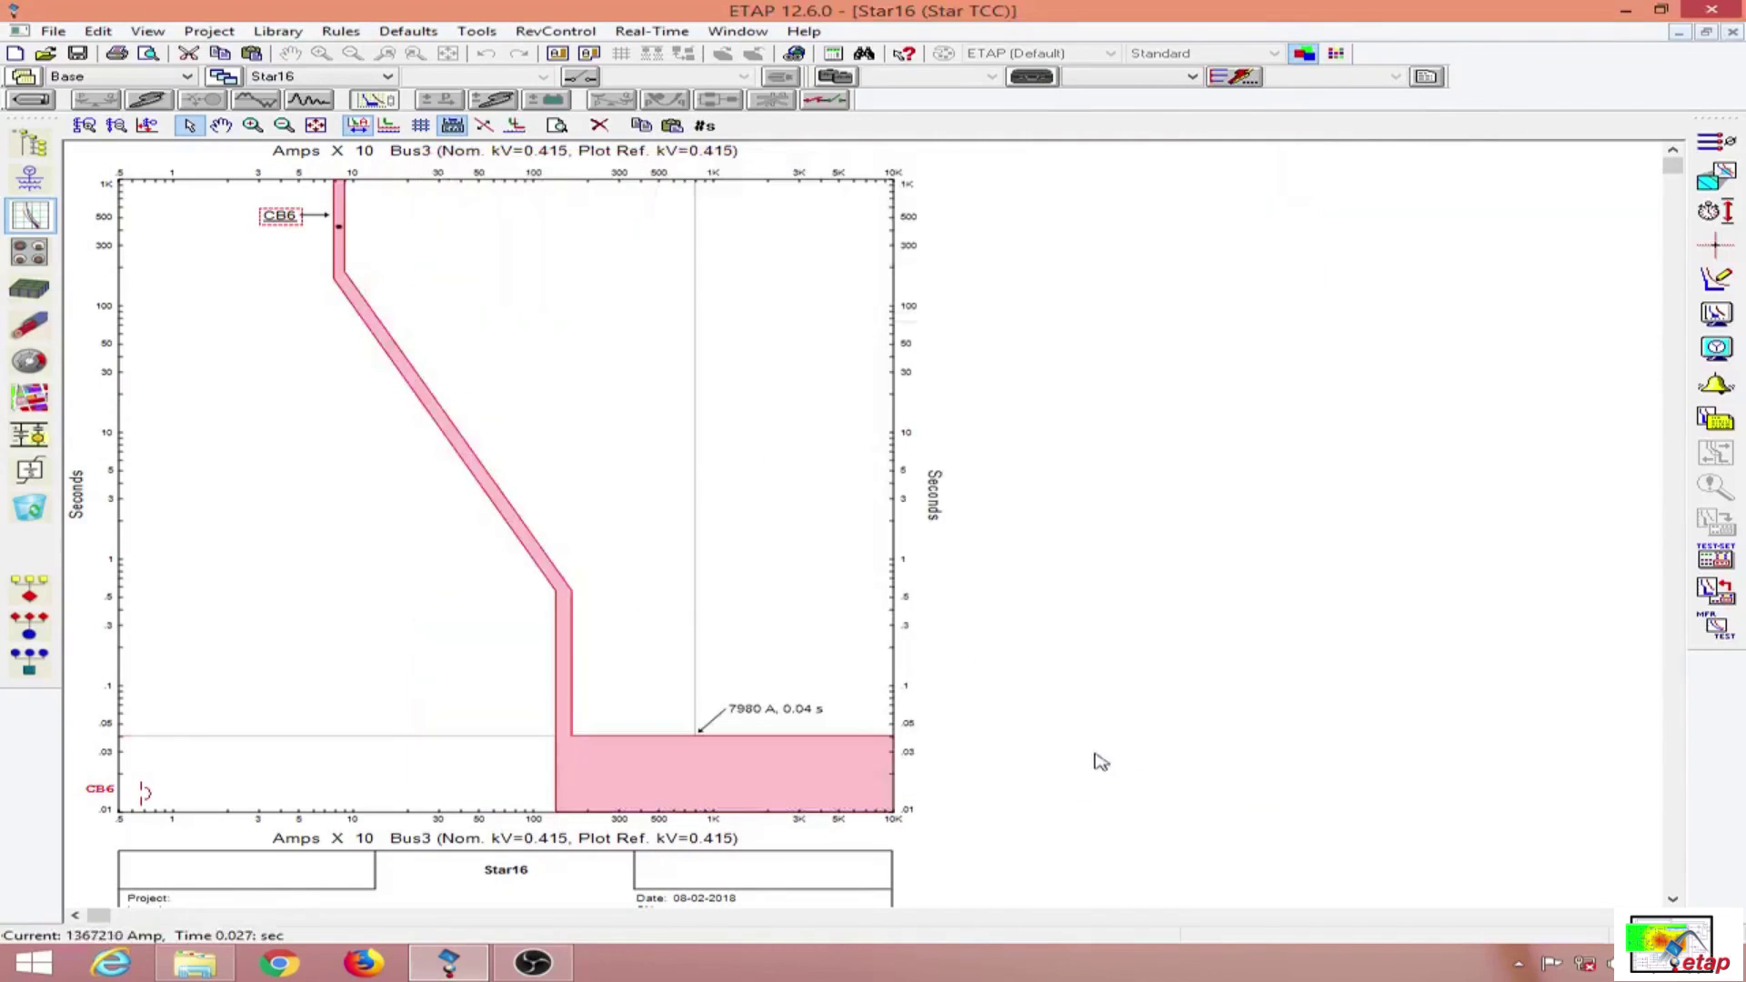
pyautogui.click(865, 584)
pyautogui.click(1733, 31)
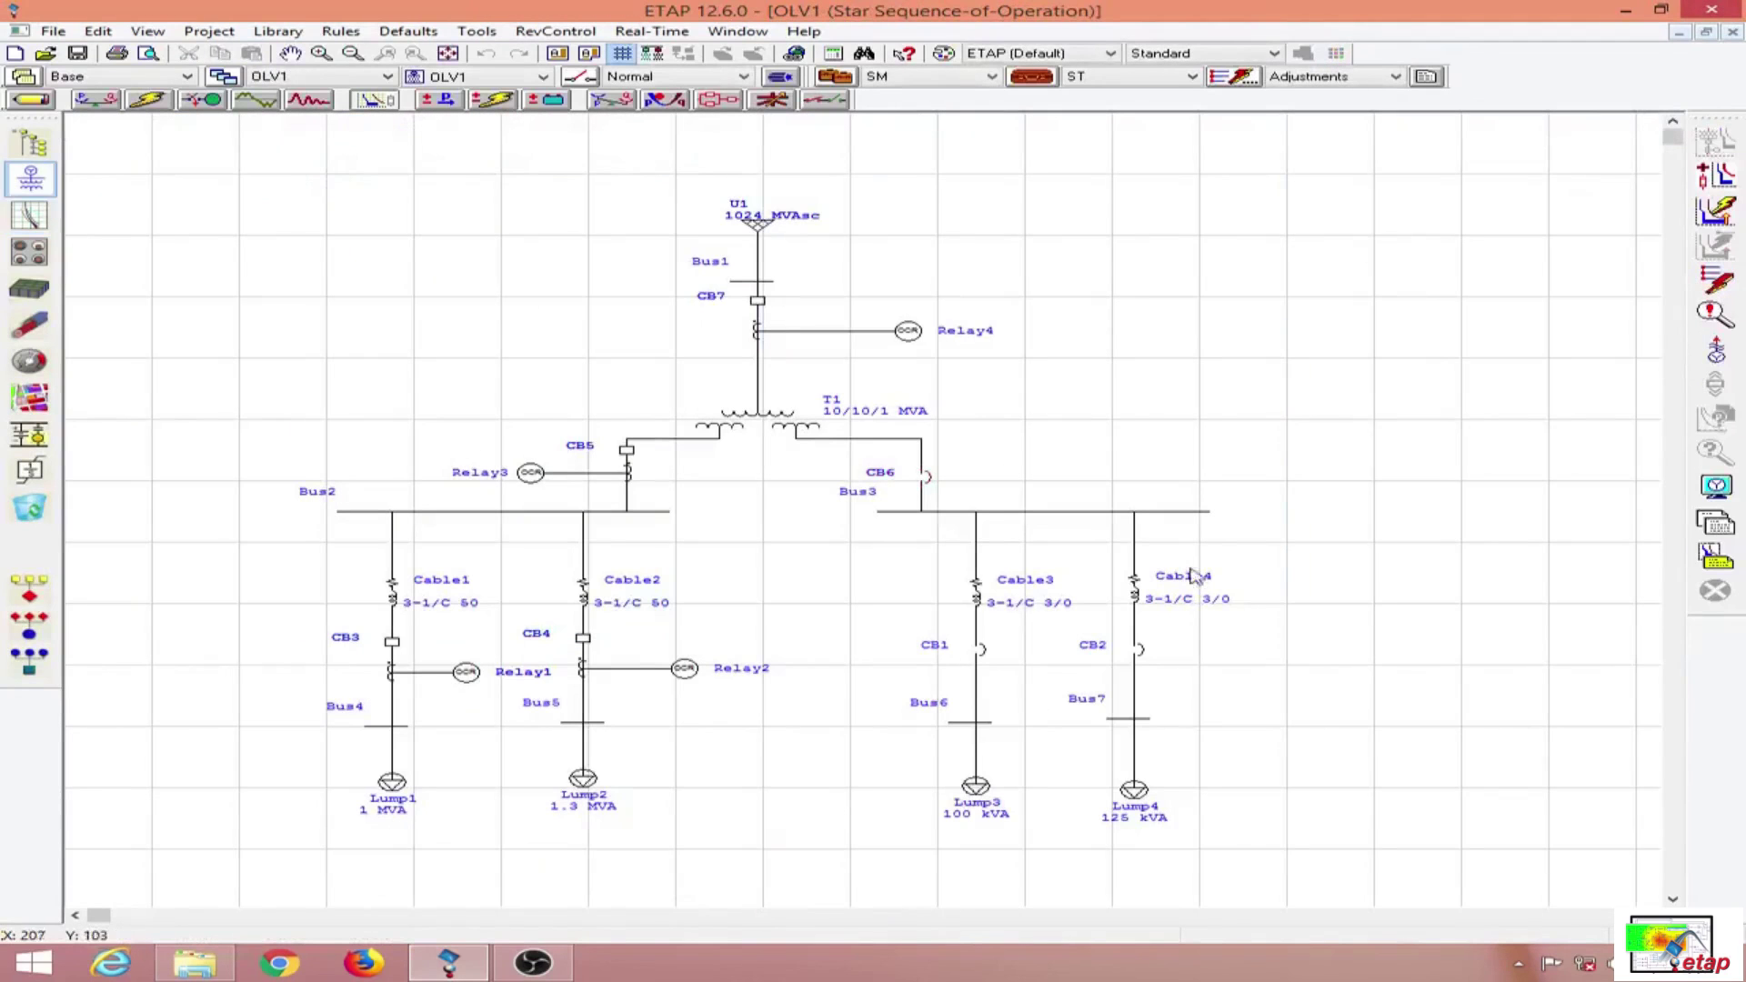
# - Create a Star view of breaker CB1 on Bus6, keeping its thermal trip at FIXED
pyautogui.click(982, 653)
pyautogui.click(1715, 141)
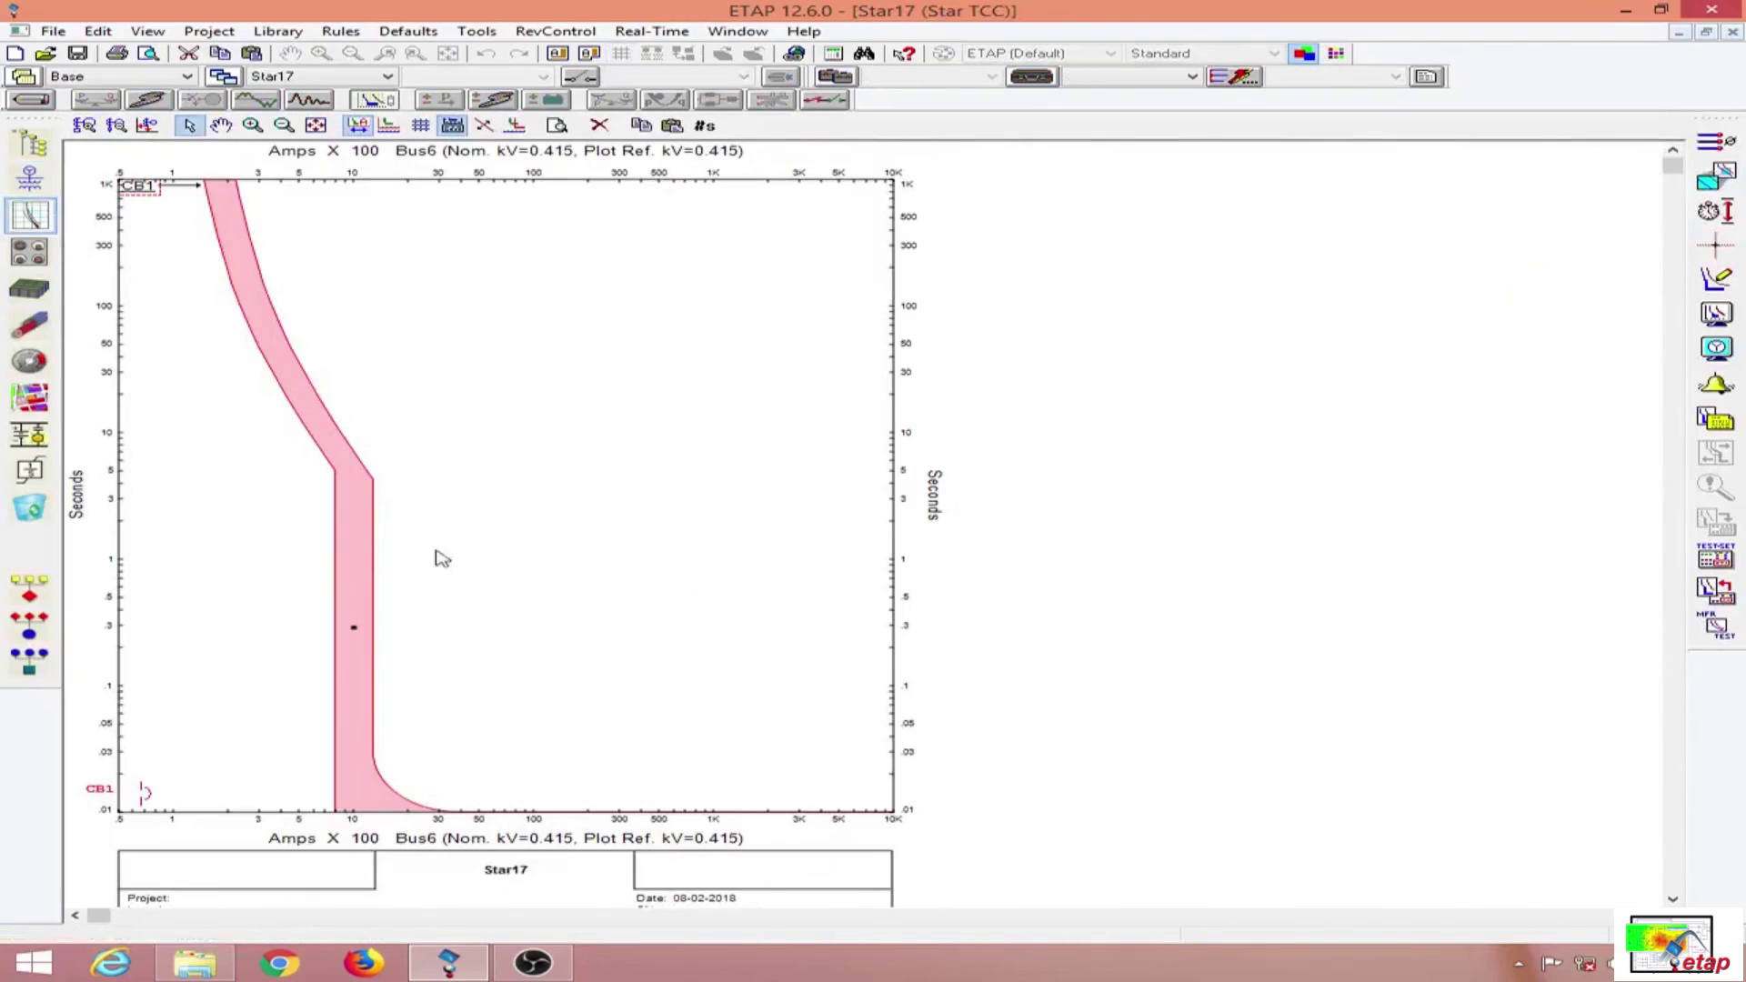
pyautogui.doubleClick(359, 562)
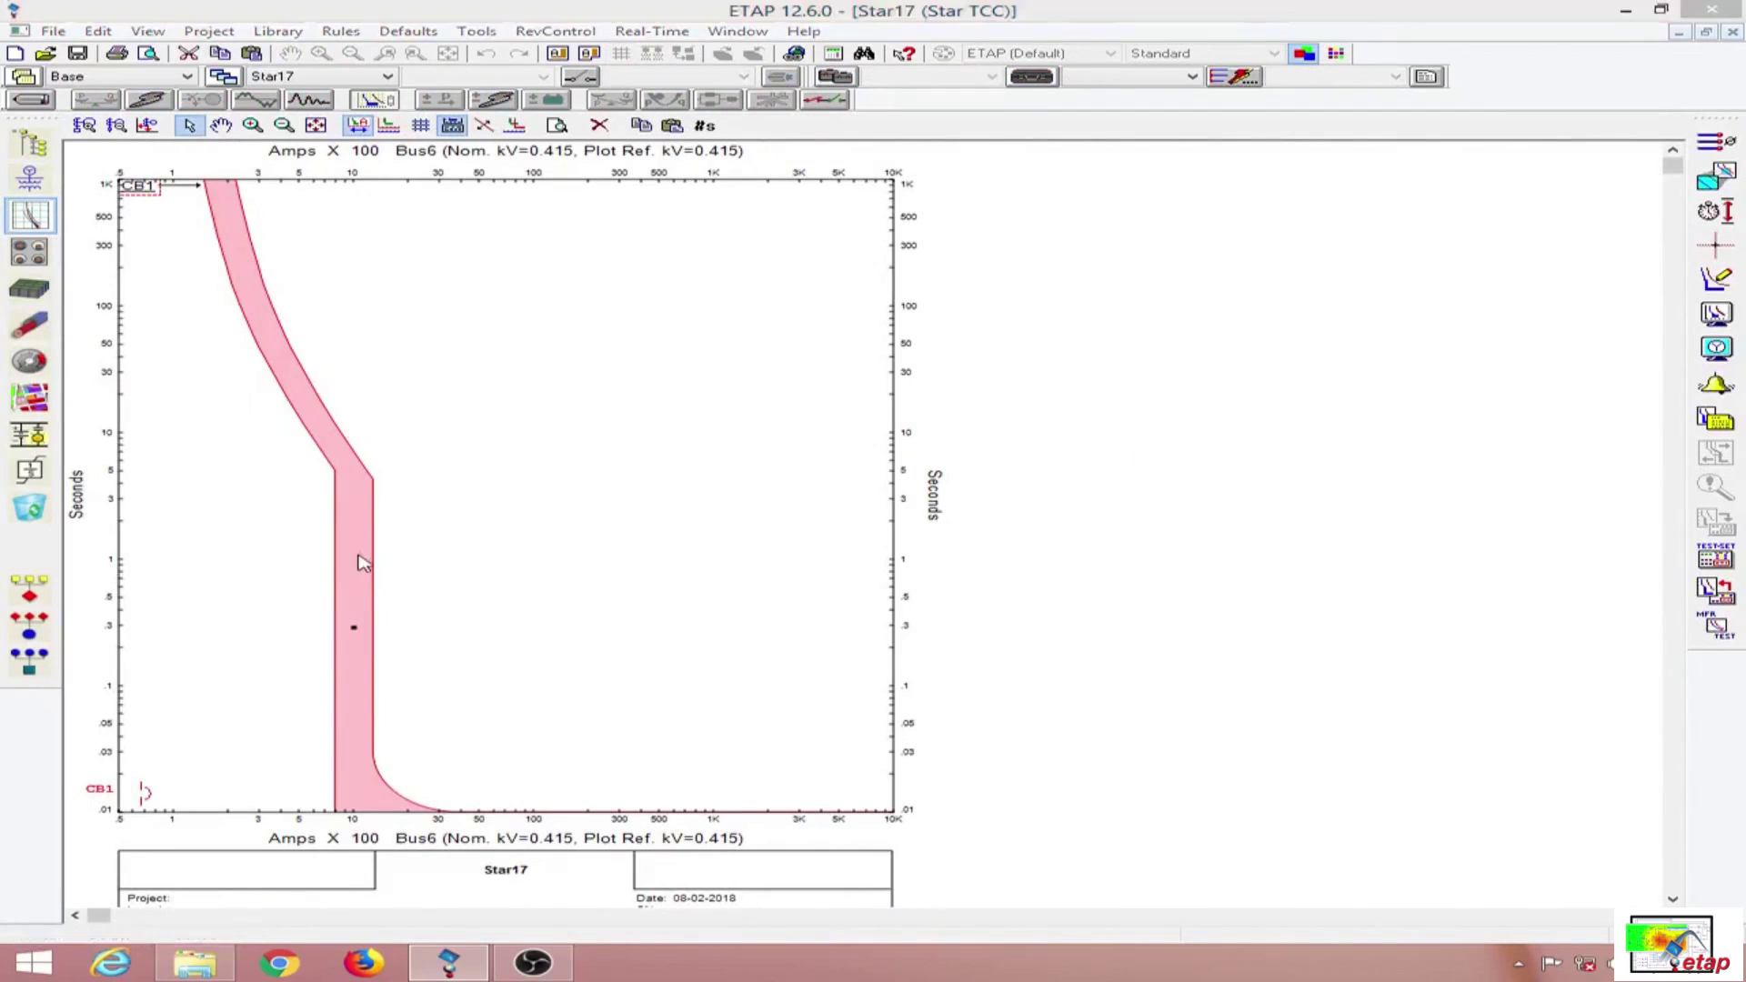
pyautogui.moveTo(816, 169); pyautogui.dragTo(1200, 165)
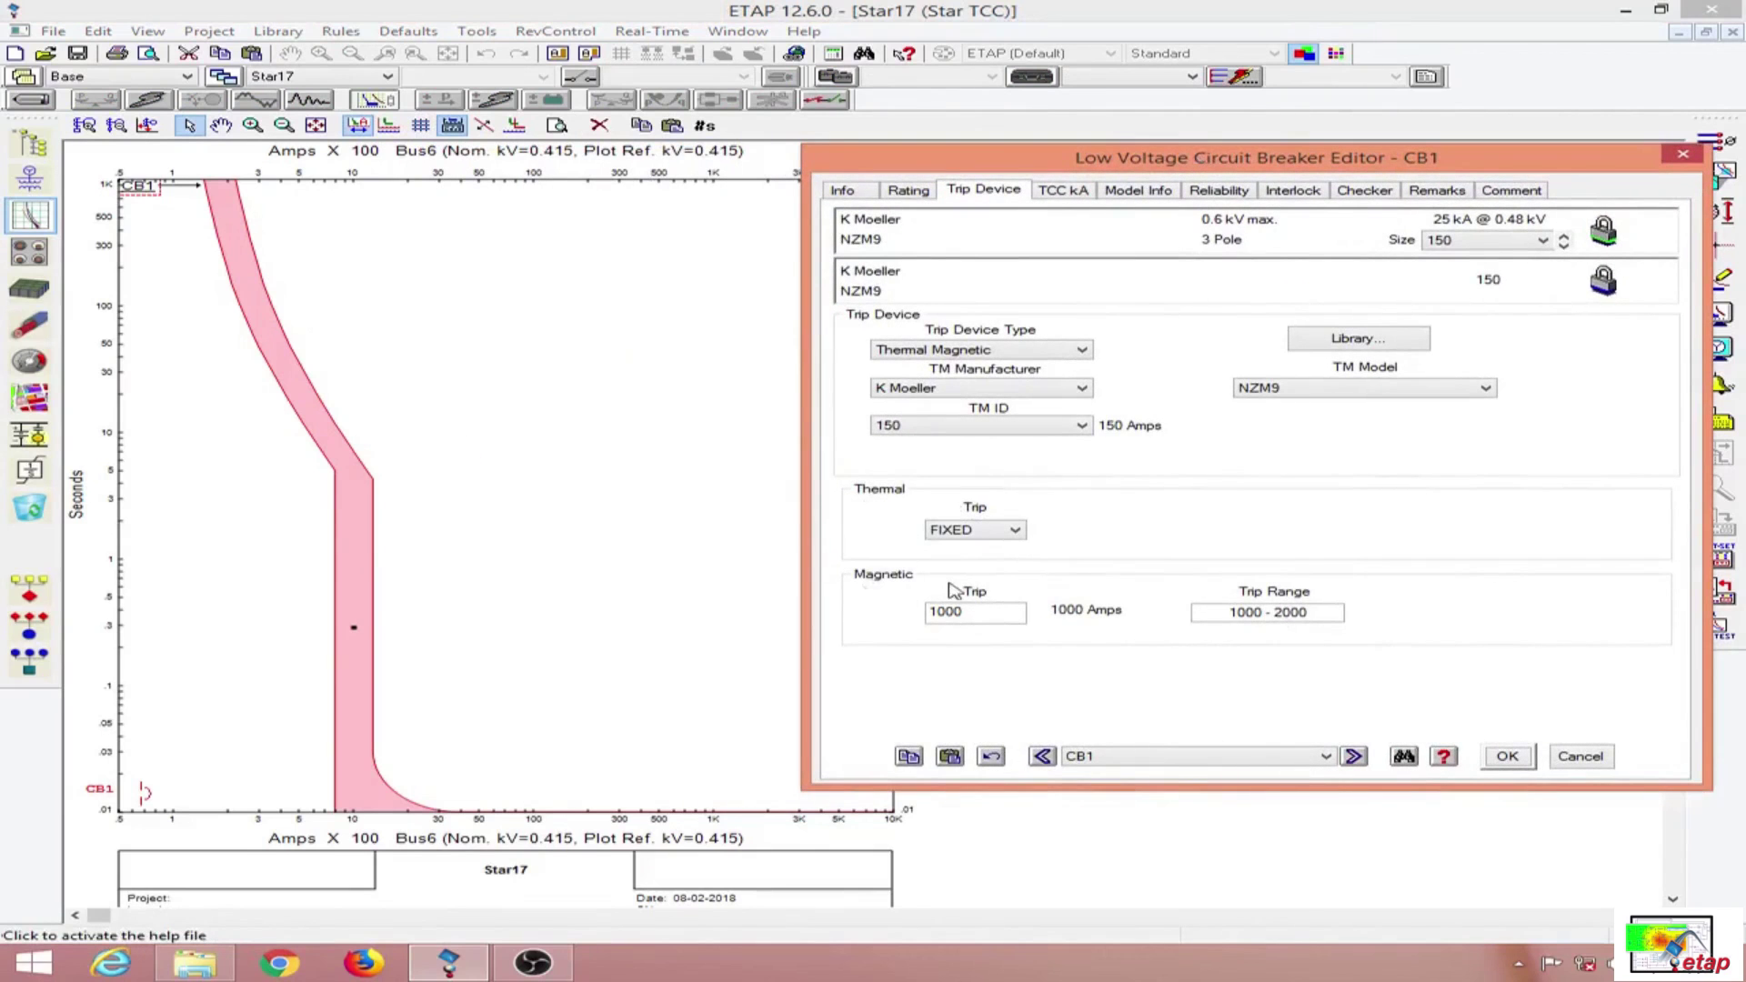
pyautogui.click(988, 533)
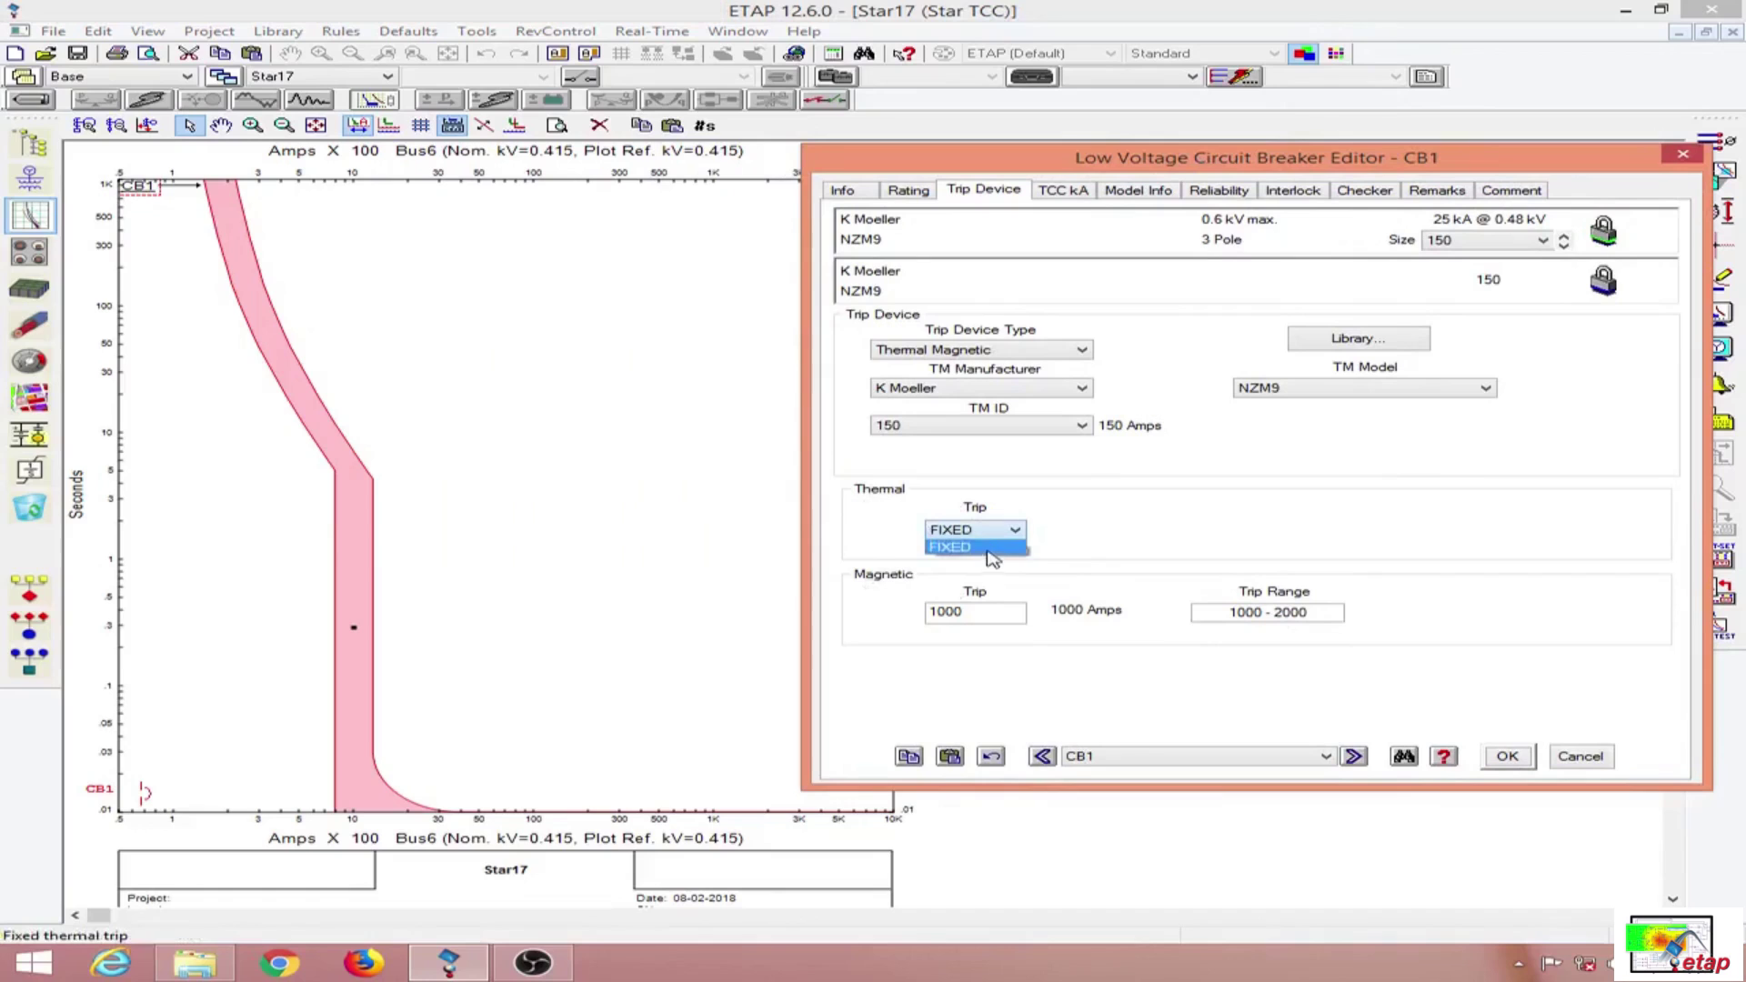
pyautogui.click(992, 552)
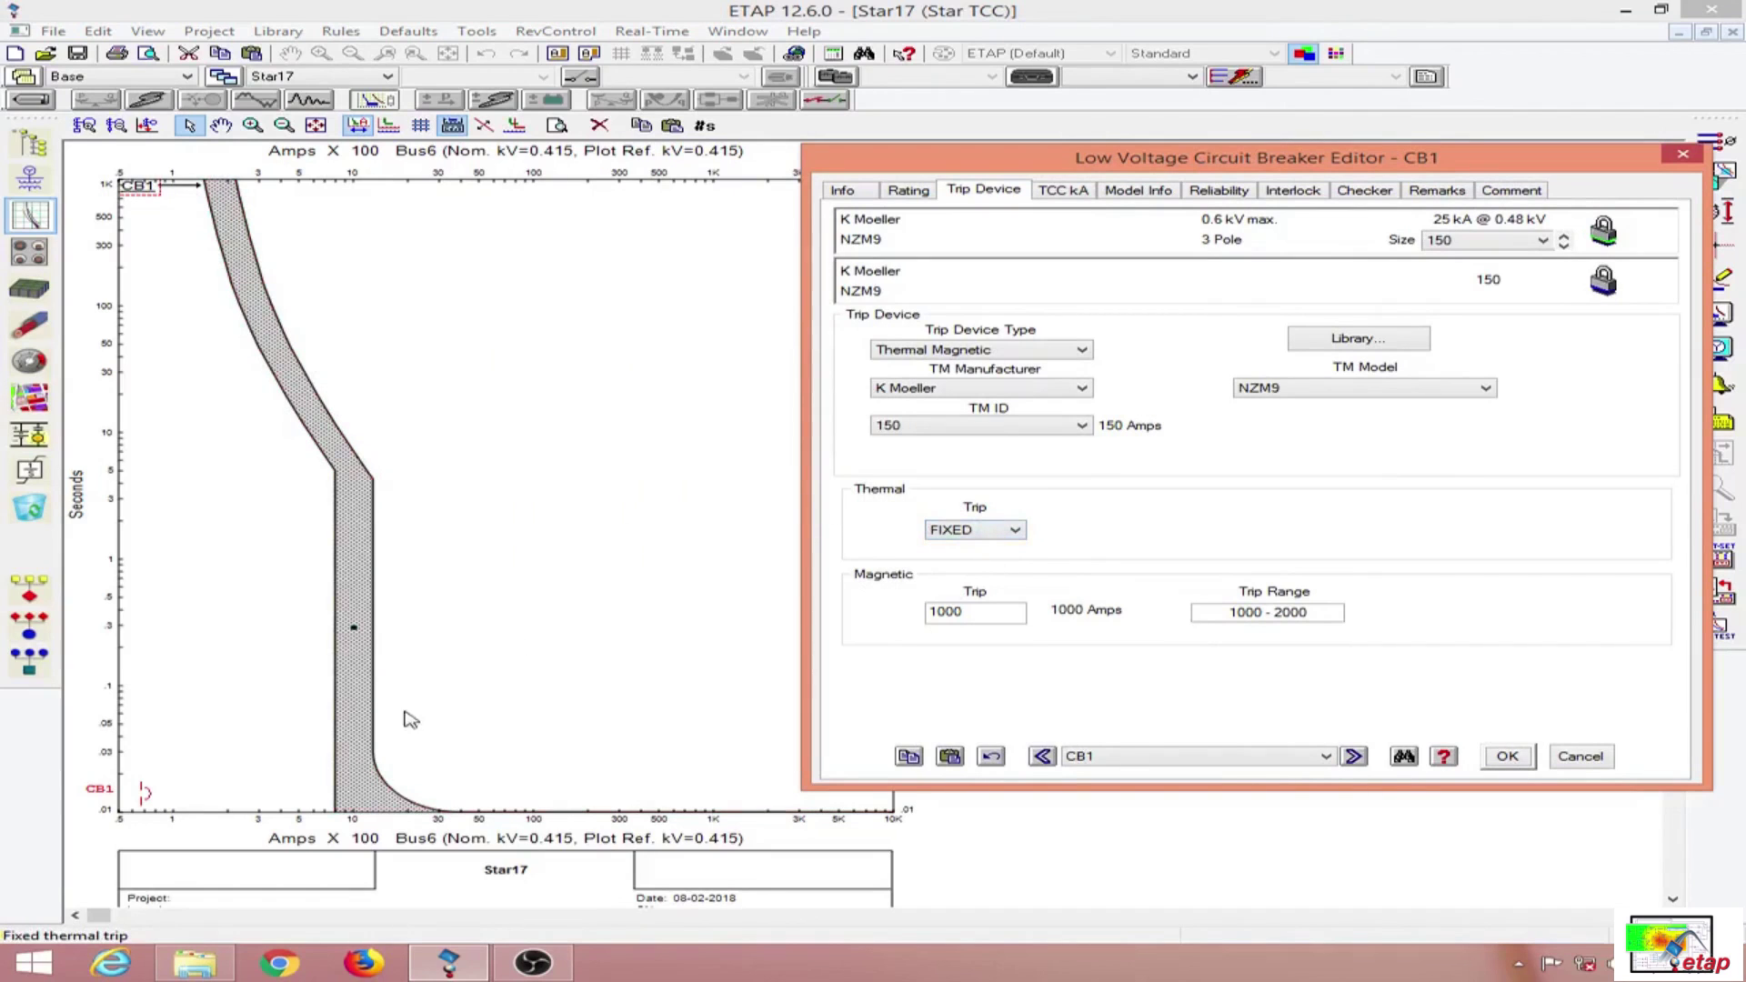
pyautogui.click(1674, 159)
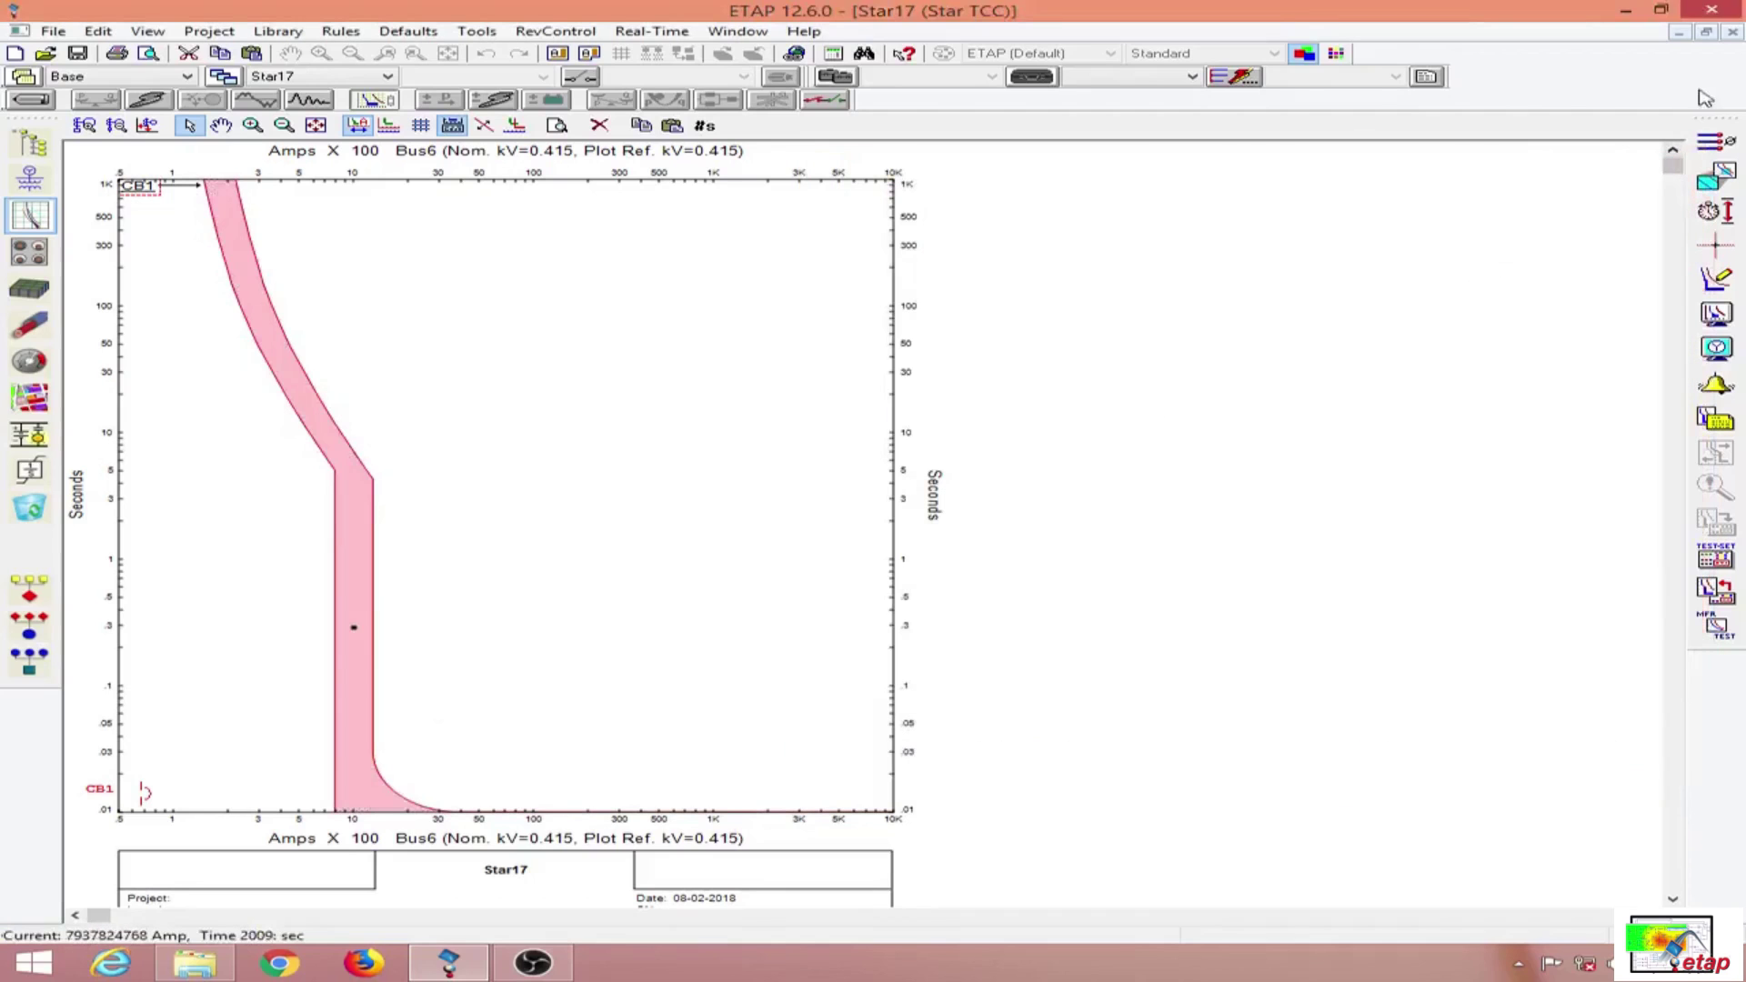
# - Close the CB1 Star17 view and switch to PD sequence-of-operation fault insertion
pyautogui.click(1733, 32)
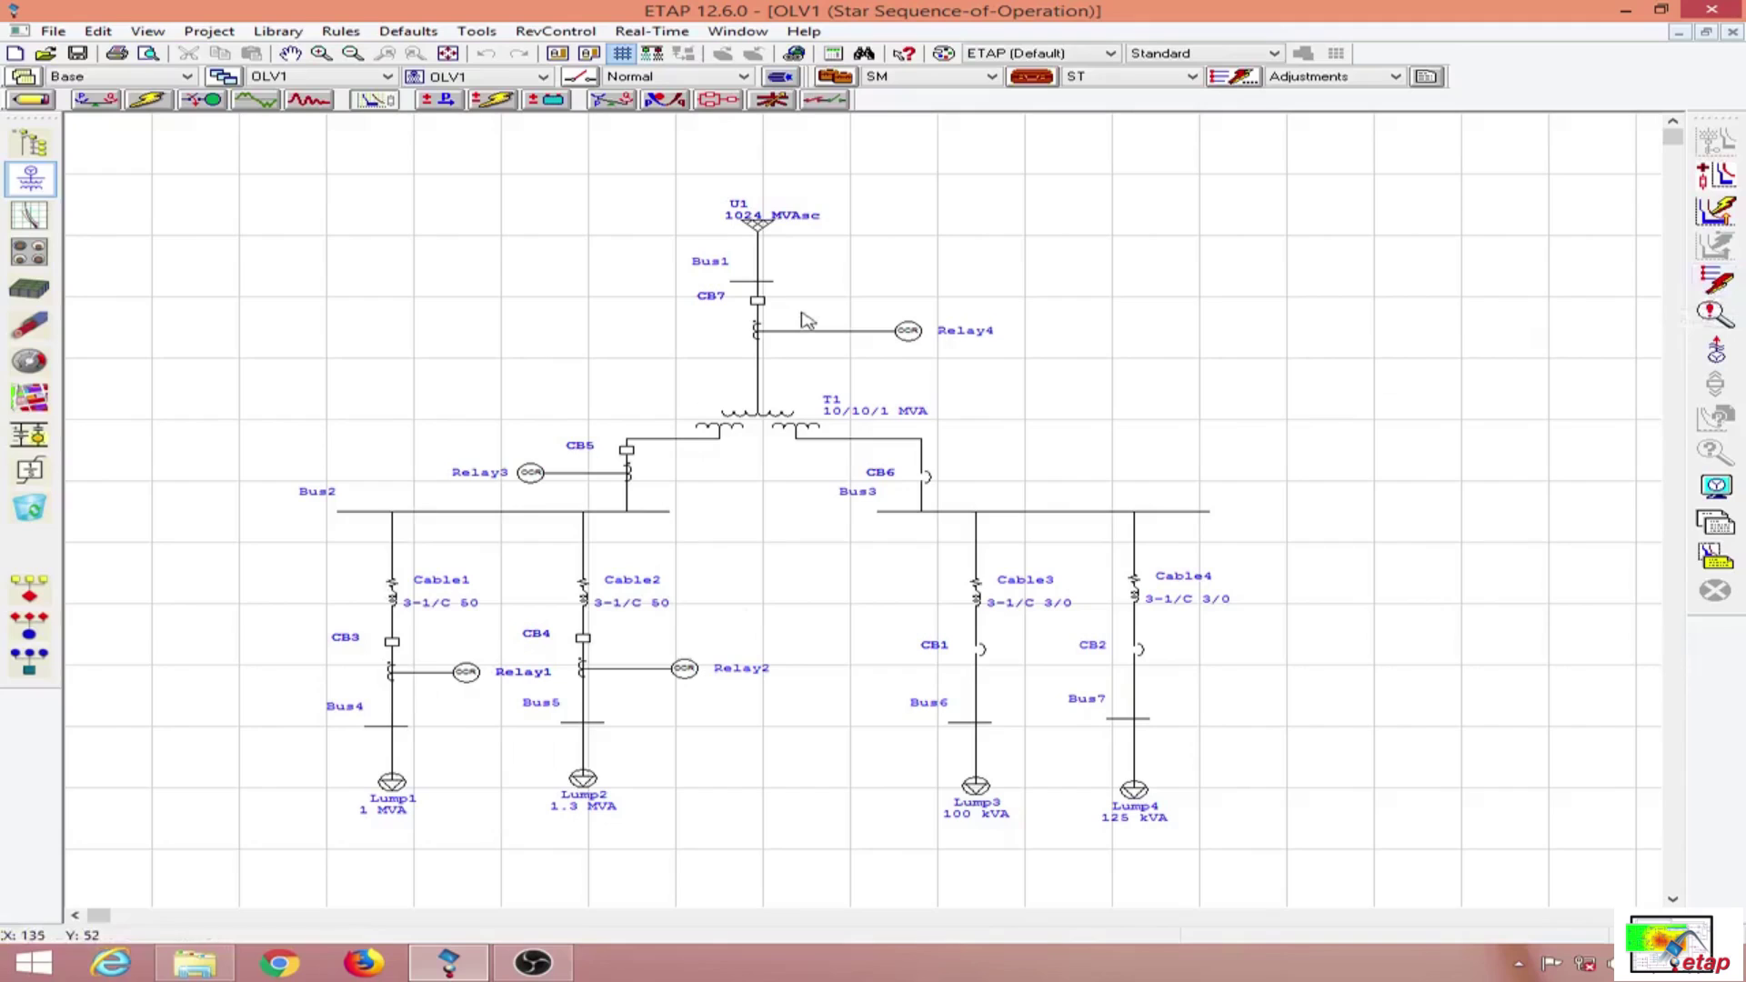
pyautogui.click(1717, 282)
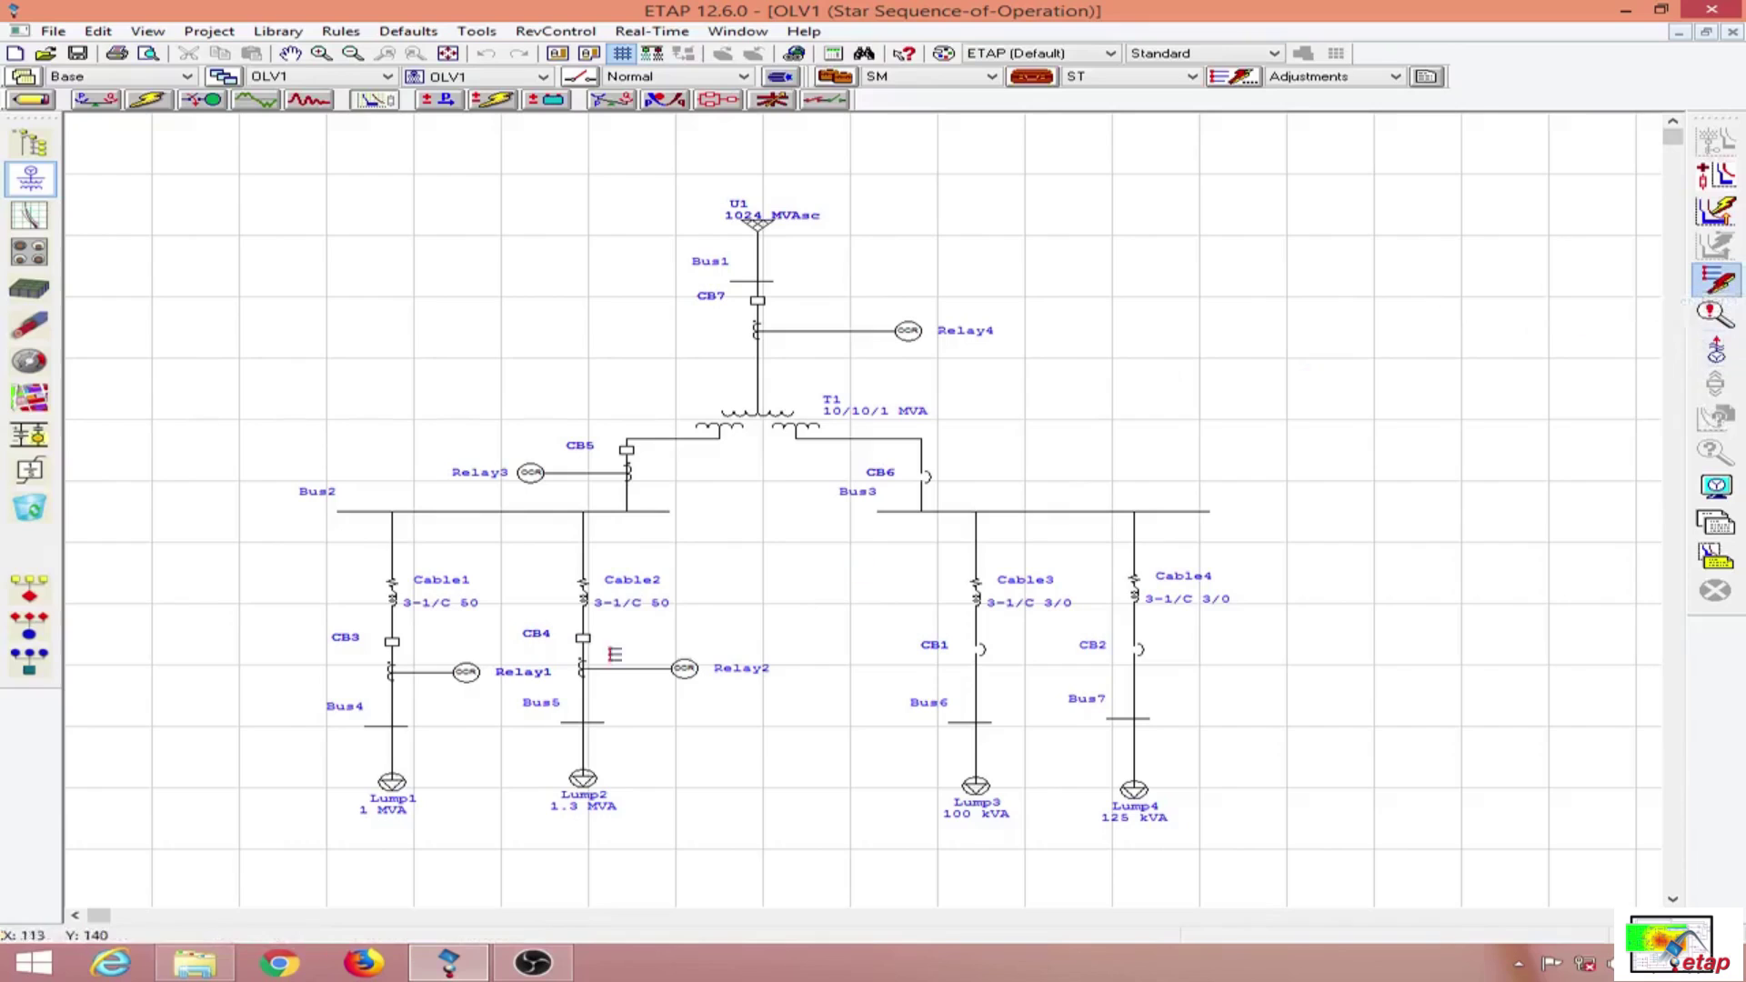
# - Fault Bus4 to get 5.42 kA with CB3, CB5 and CB7 operating
pyautogui.click(401, 706)
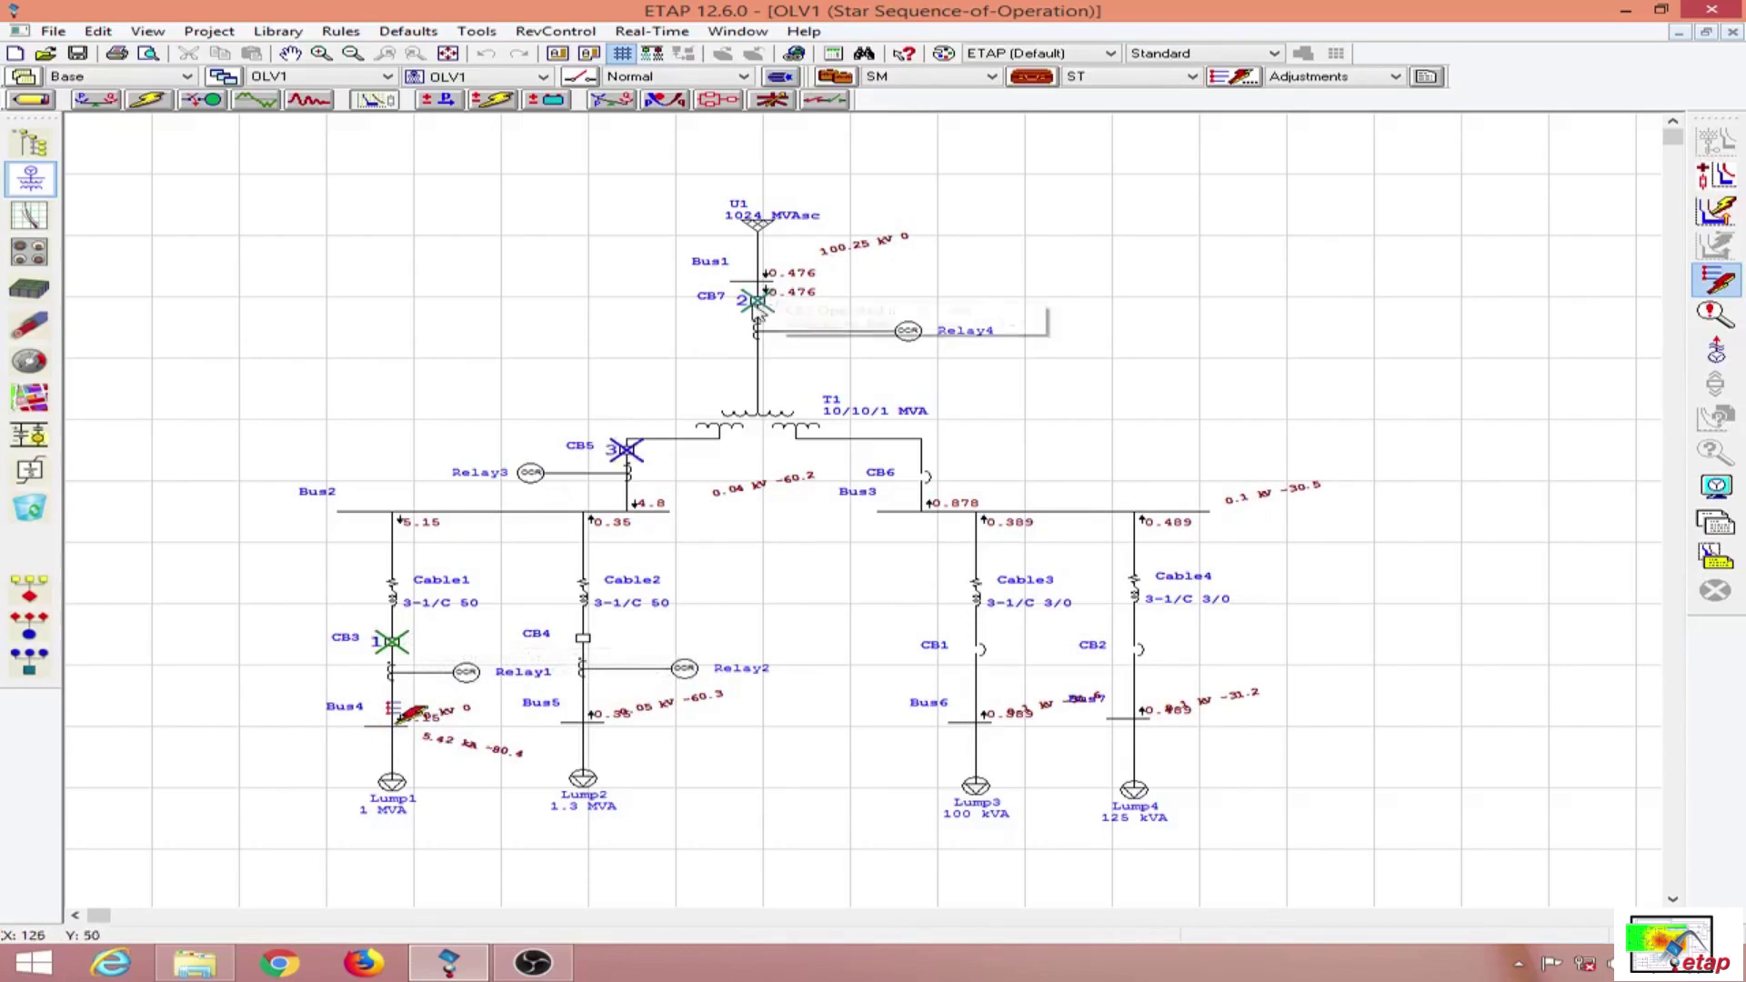
pyautogui.moveTo(647, 455)
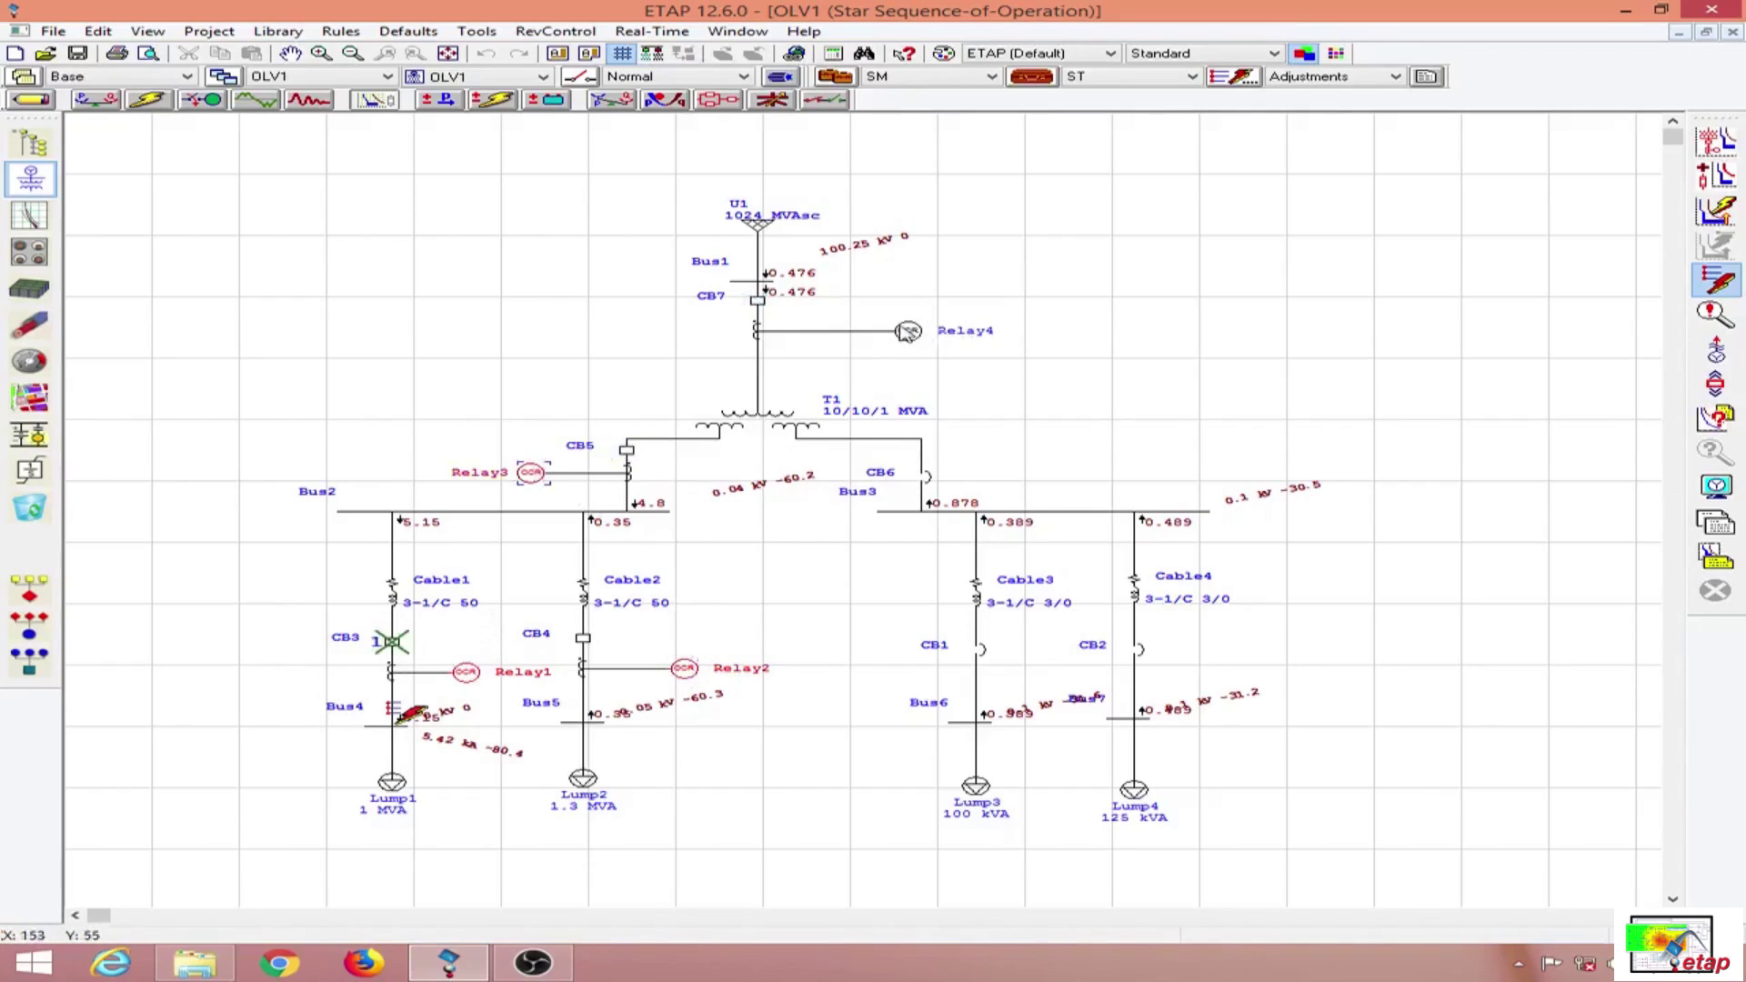
# - Create the Star18 view for the Bus4 fault, raise the Relay3 and Relay1 labels, and select Relay1
pyautogui.click(1733, 145)
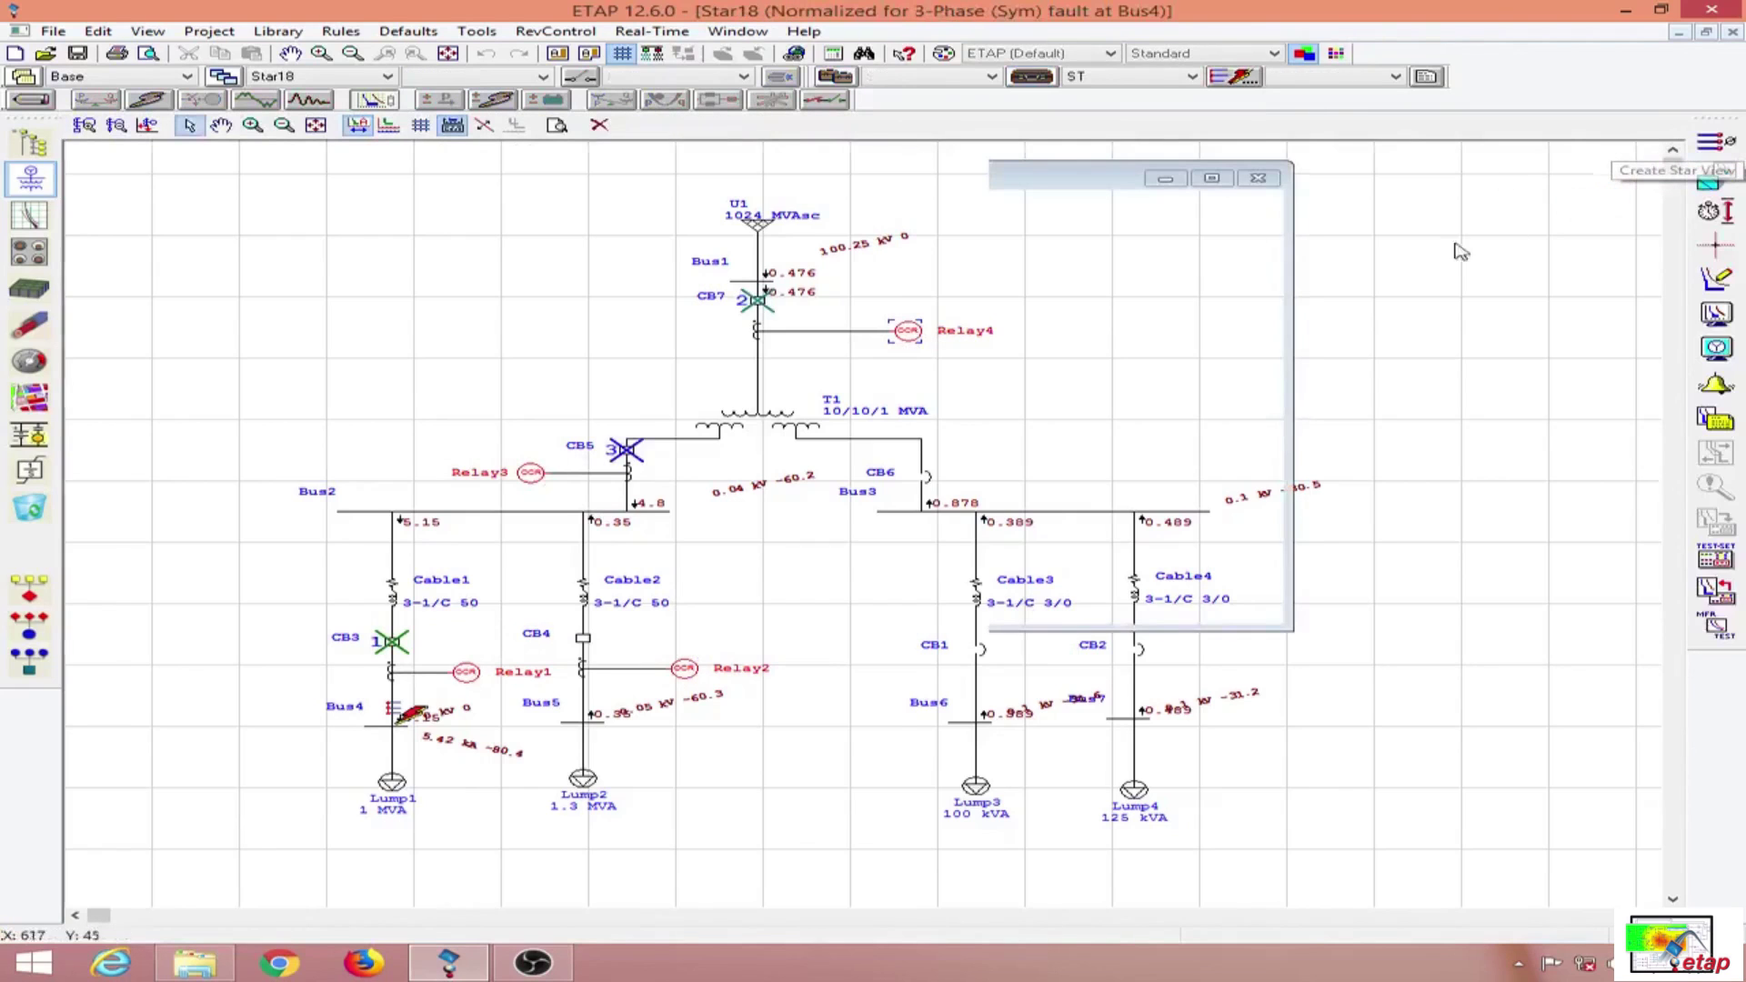
pyautogui.moveTo(410, 530); pyautogui.dragTo(586, 401)
pyautogui.moveTo(397, 682); pyautogui.dragTo(406, 489)
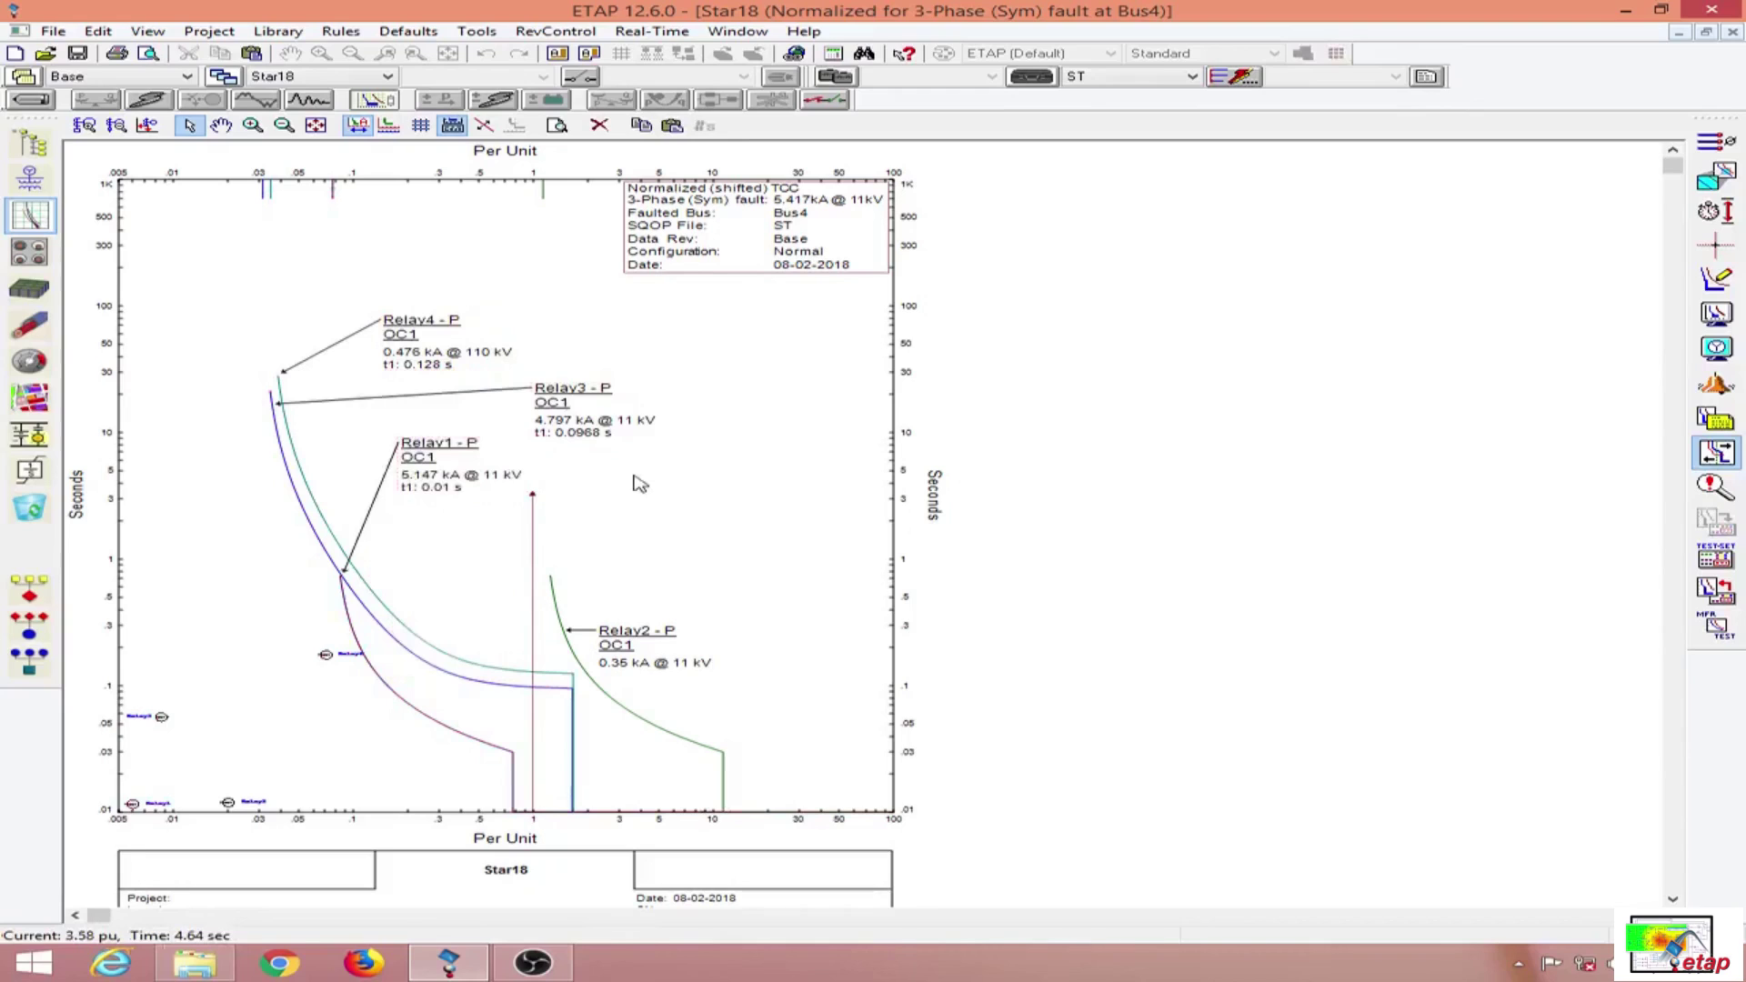
pyautogui.click(696, 689)
pyautogui.moveTo(534, 804)
pyautogui.click(433, 487)
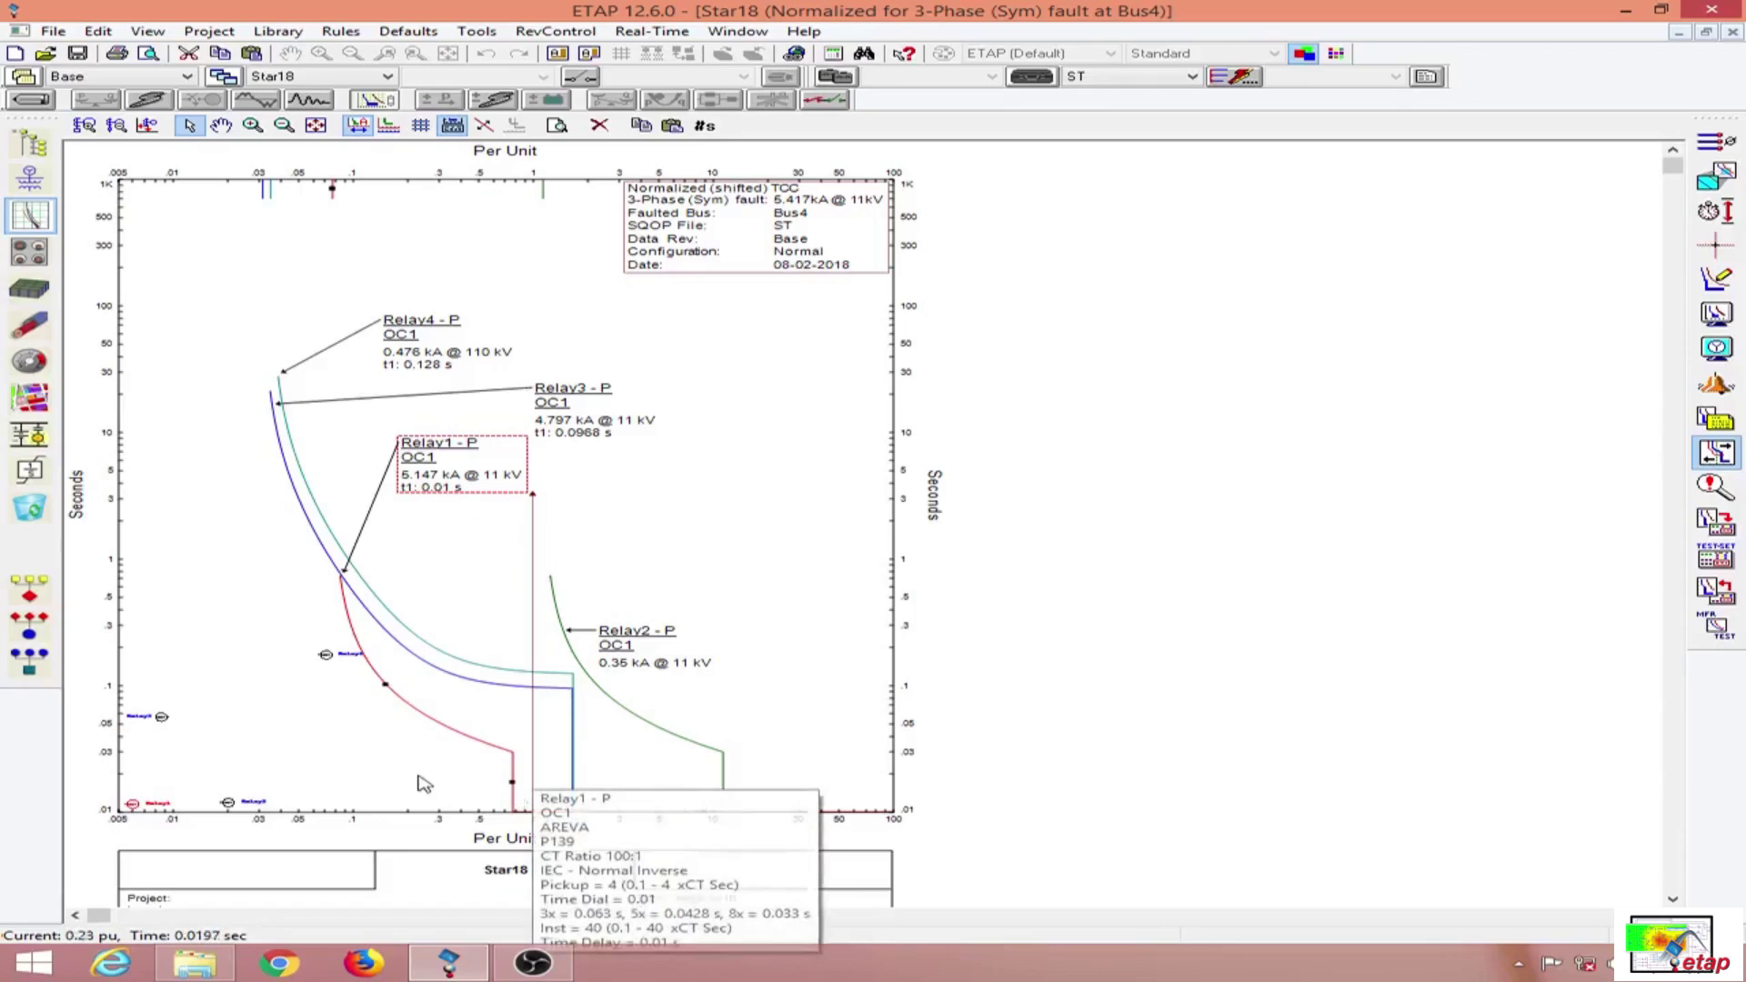
pyautogui.rightClick(462, 478)
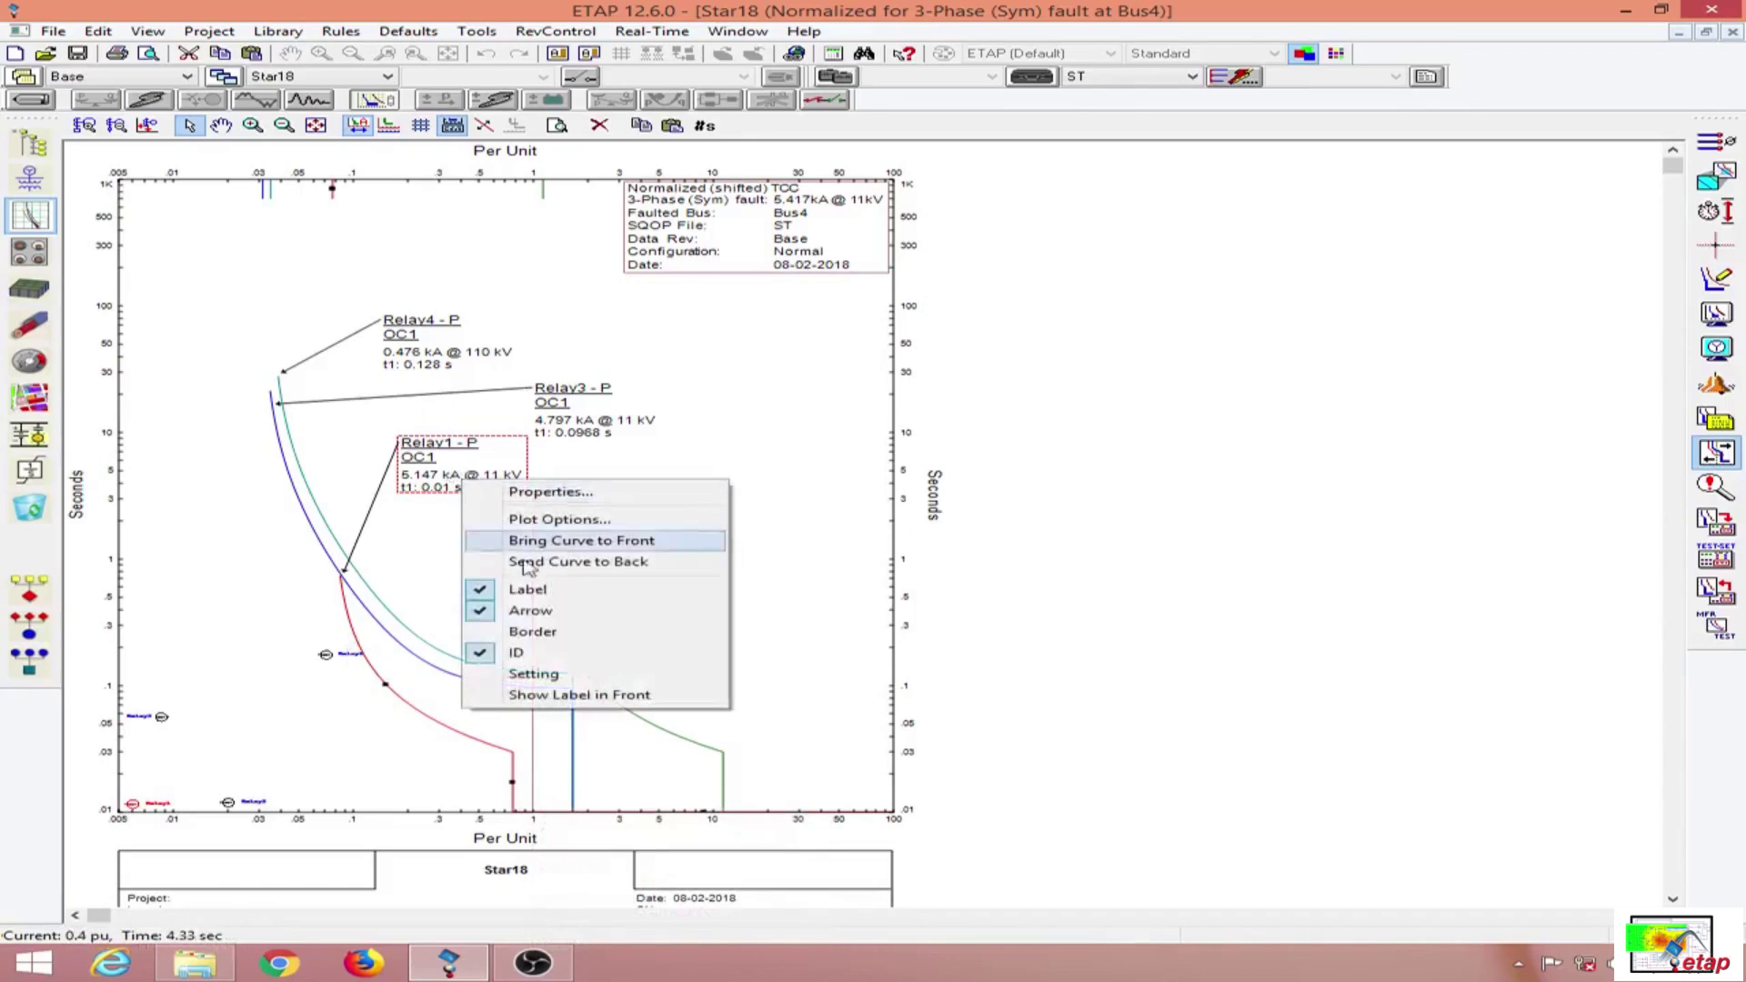
pyautogui.click(546, 674)
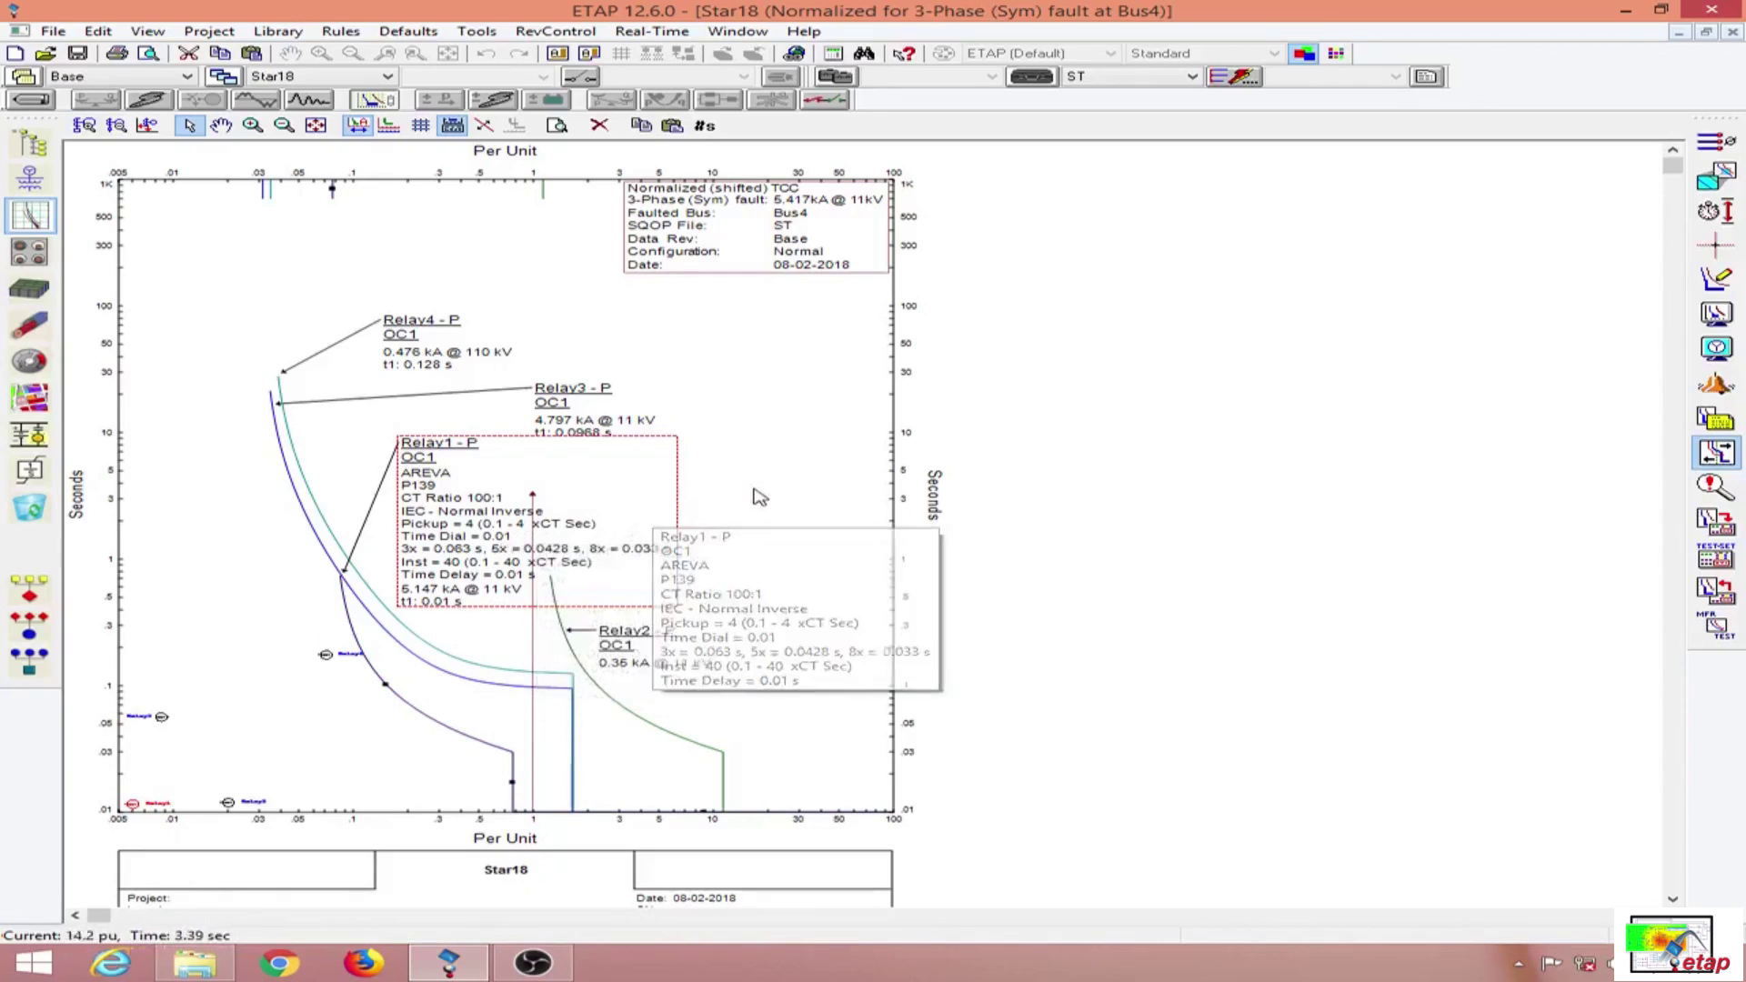
pyautogui.rightClick(606, 515)
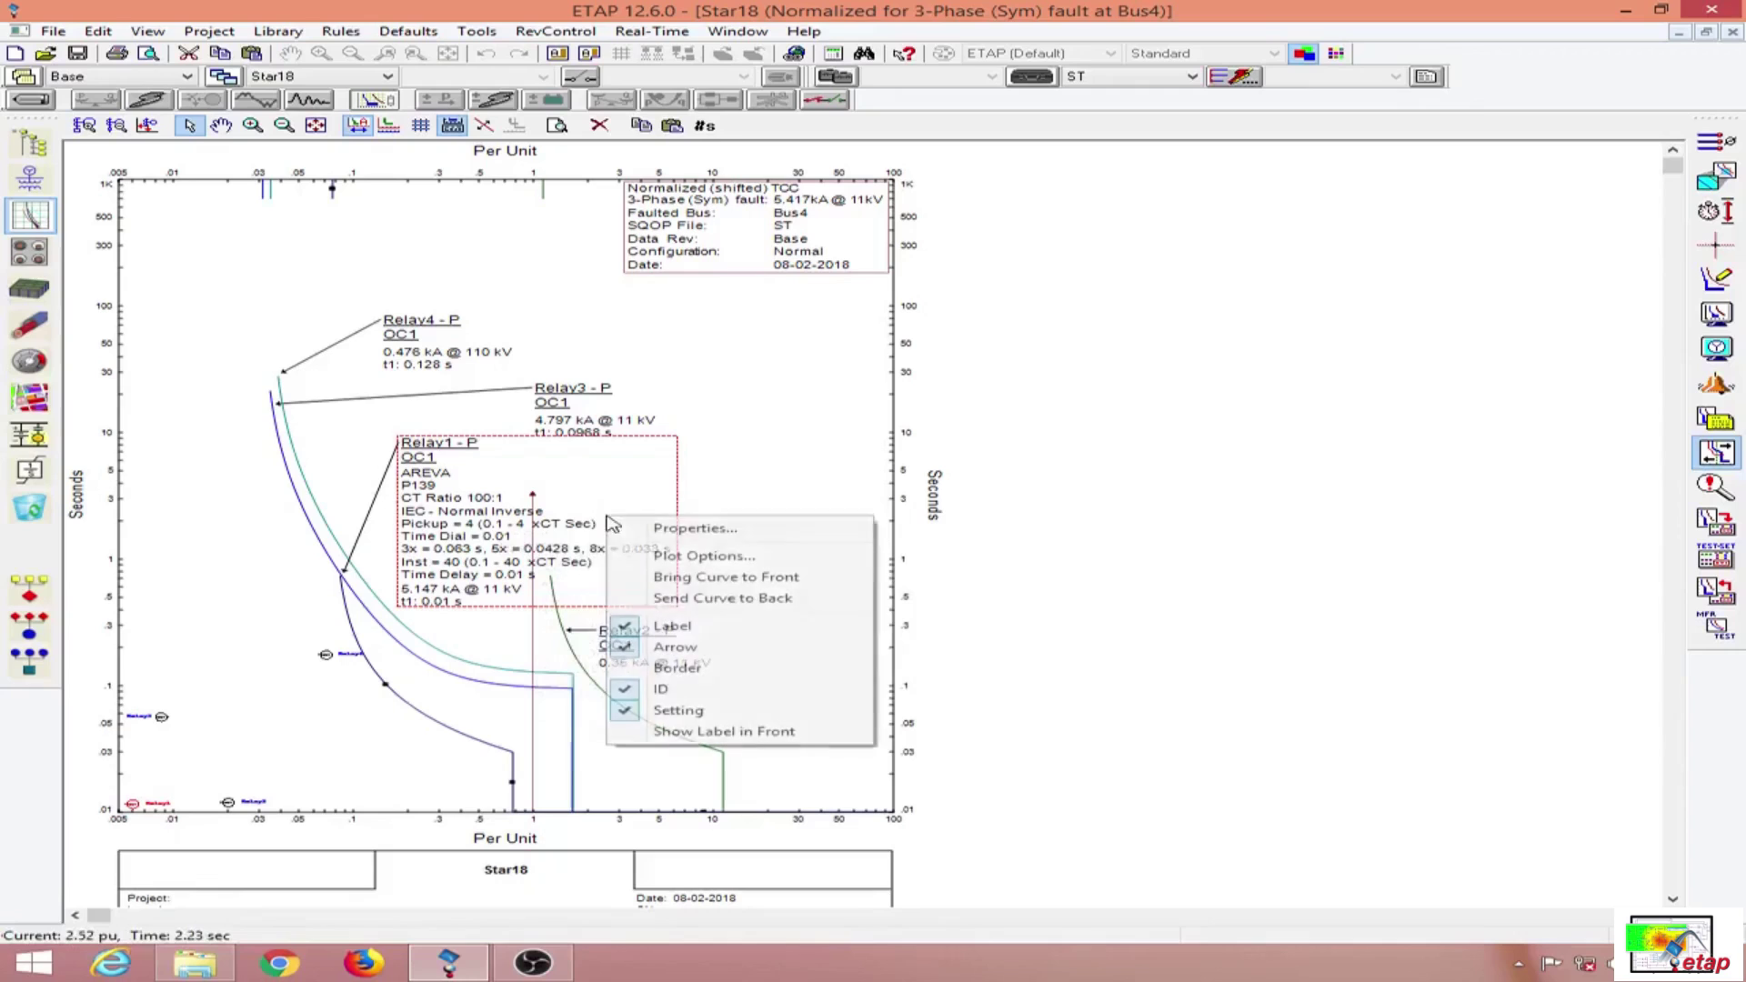
pyautogui.click(723, 712)
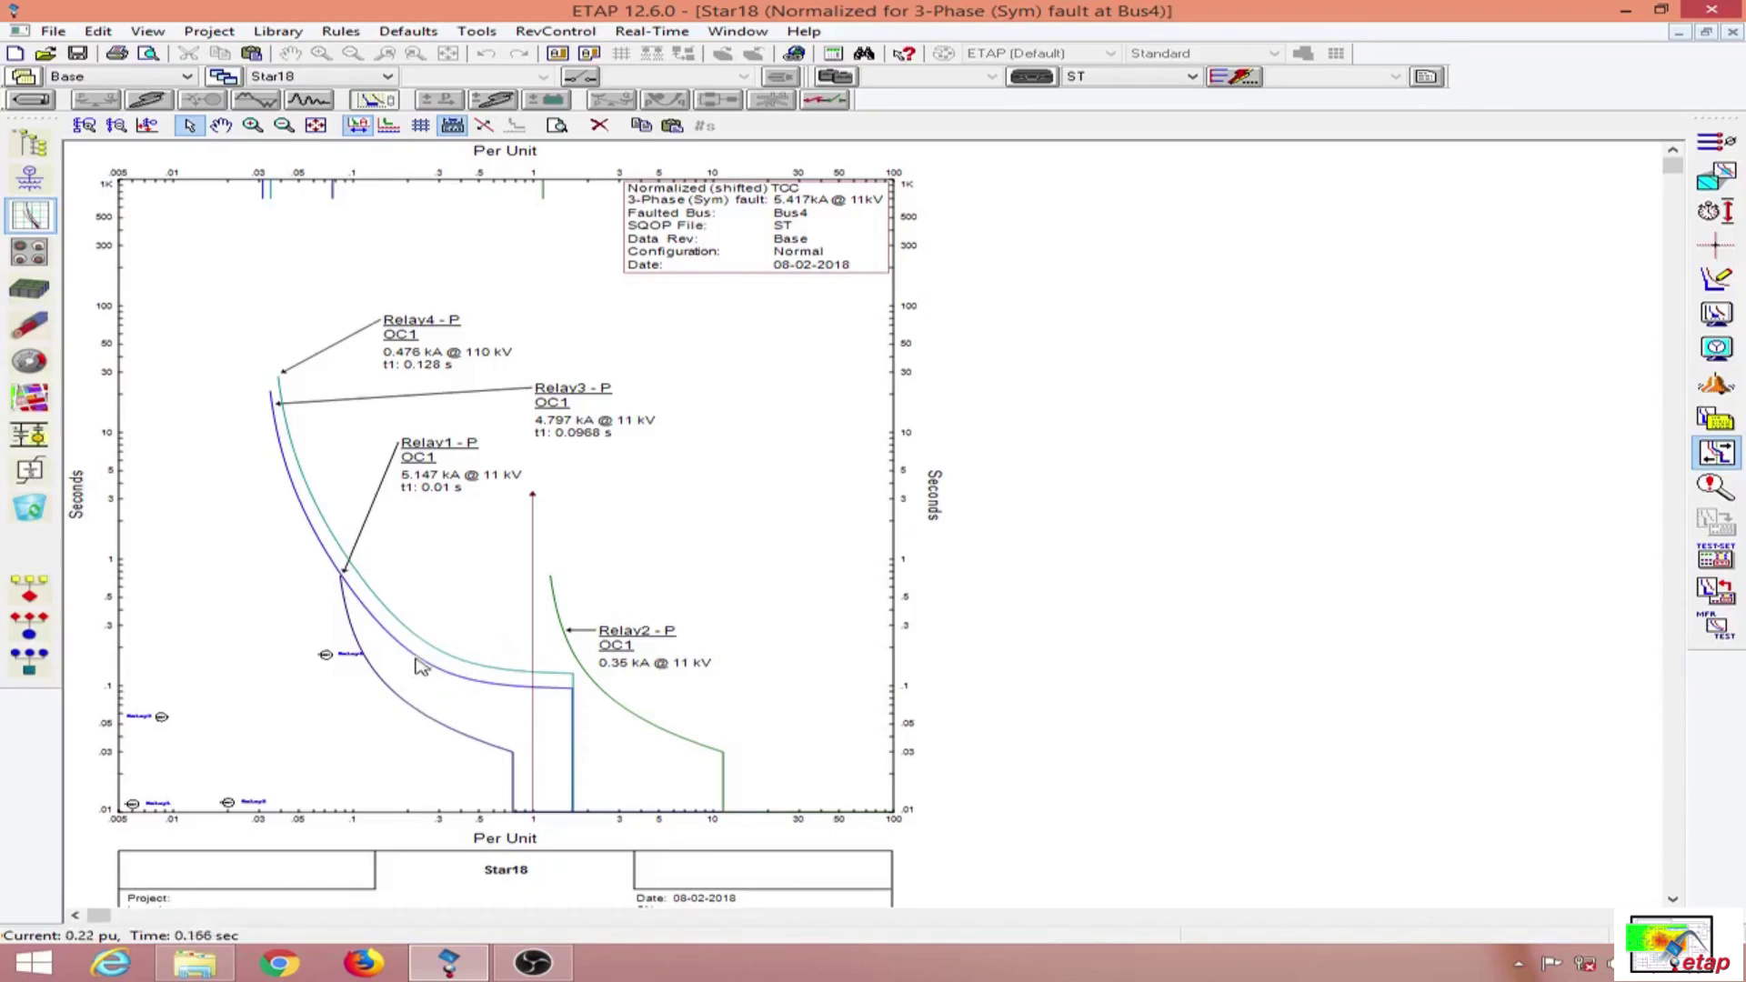
# - Review the overcurrent settings of Relay1, Relay3 and Relay4
pyautogui.doubleClick(403, 704)
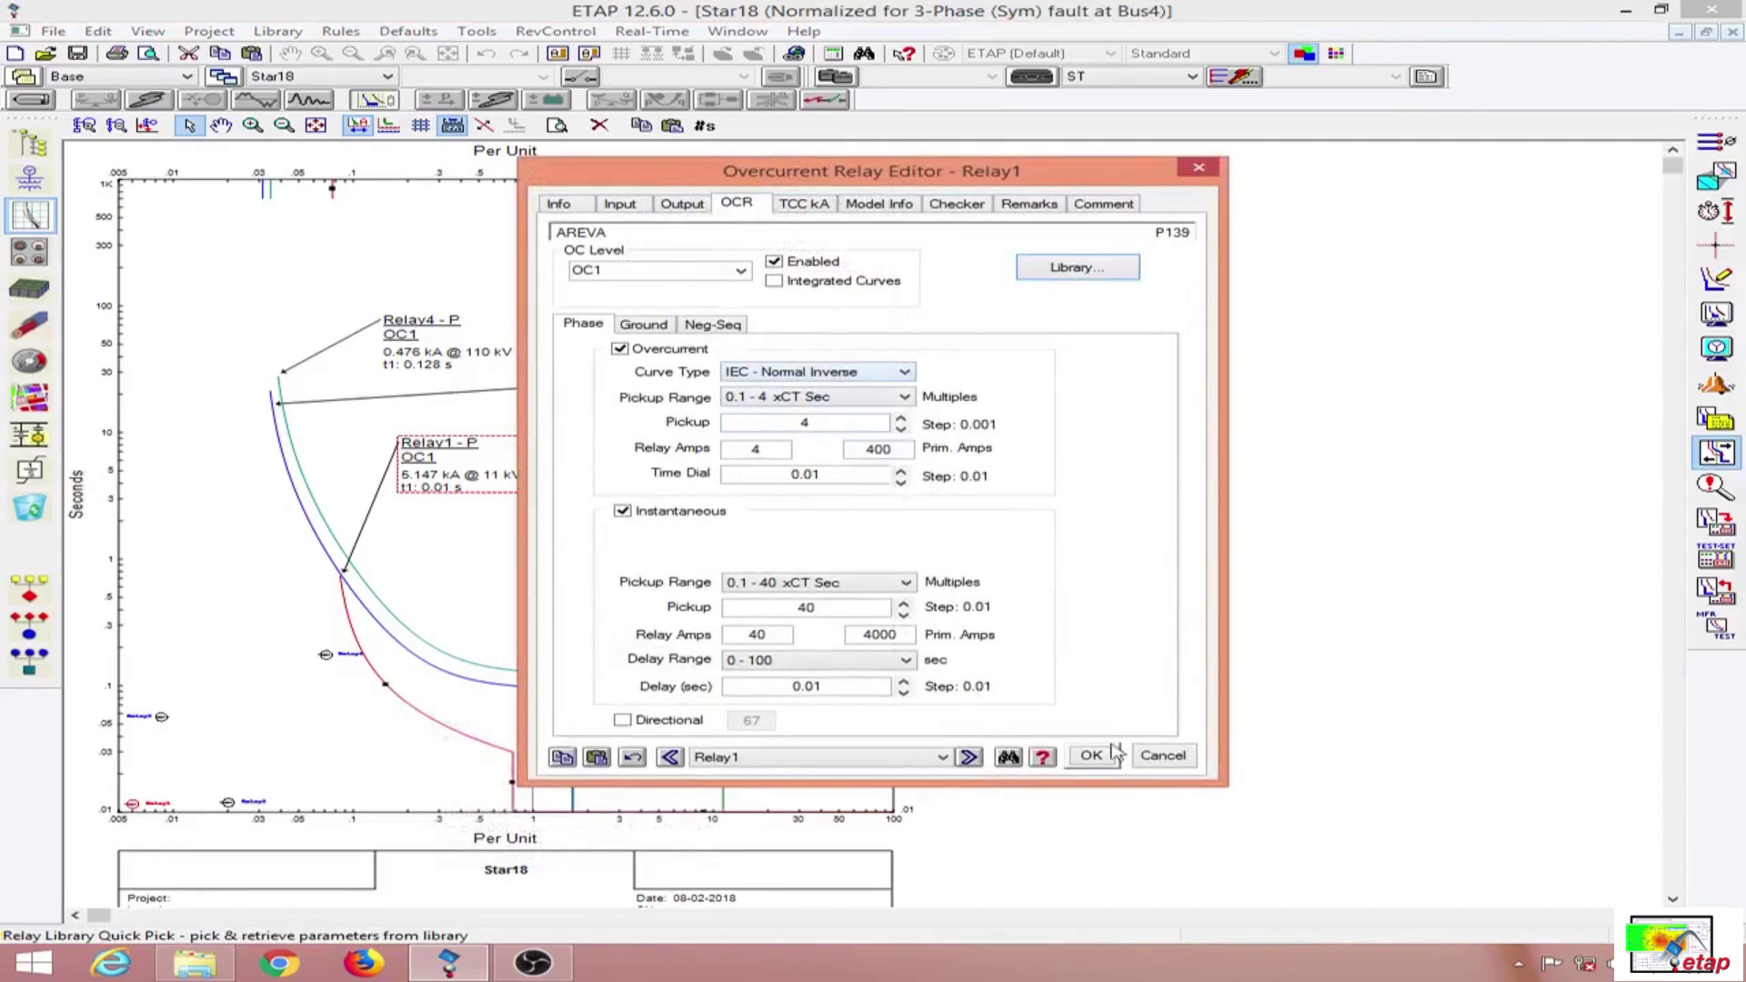
pyautogui.click(1112, 755)
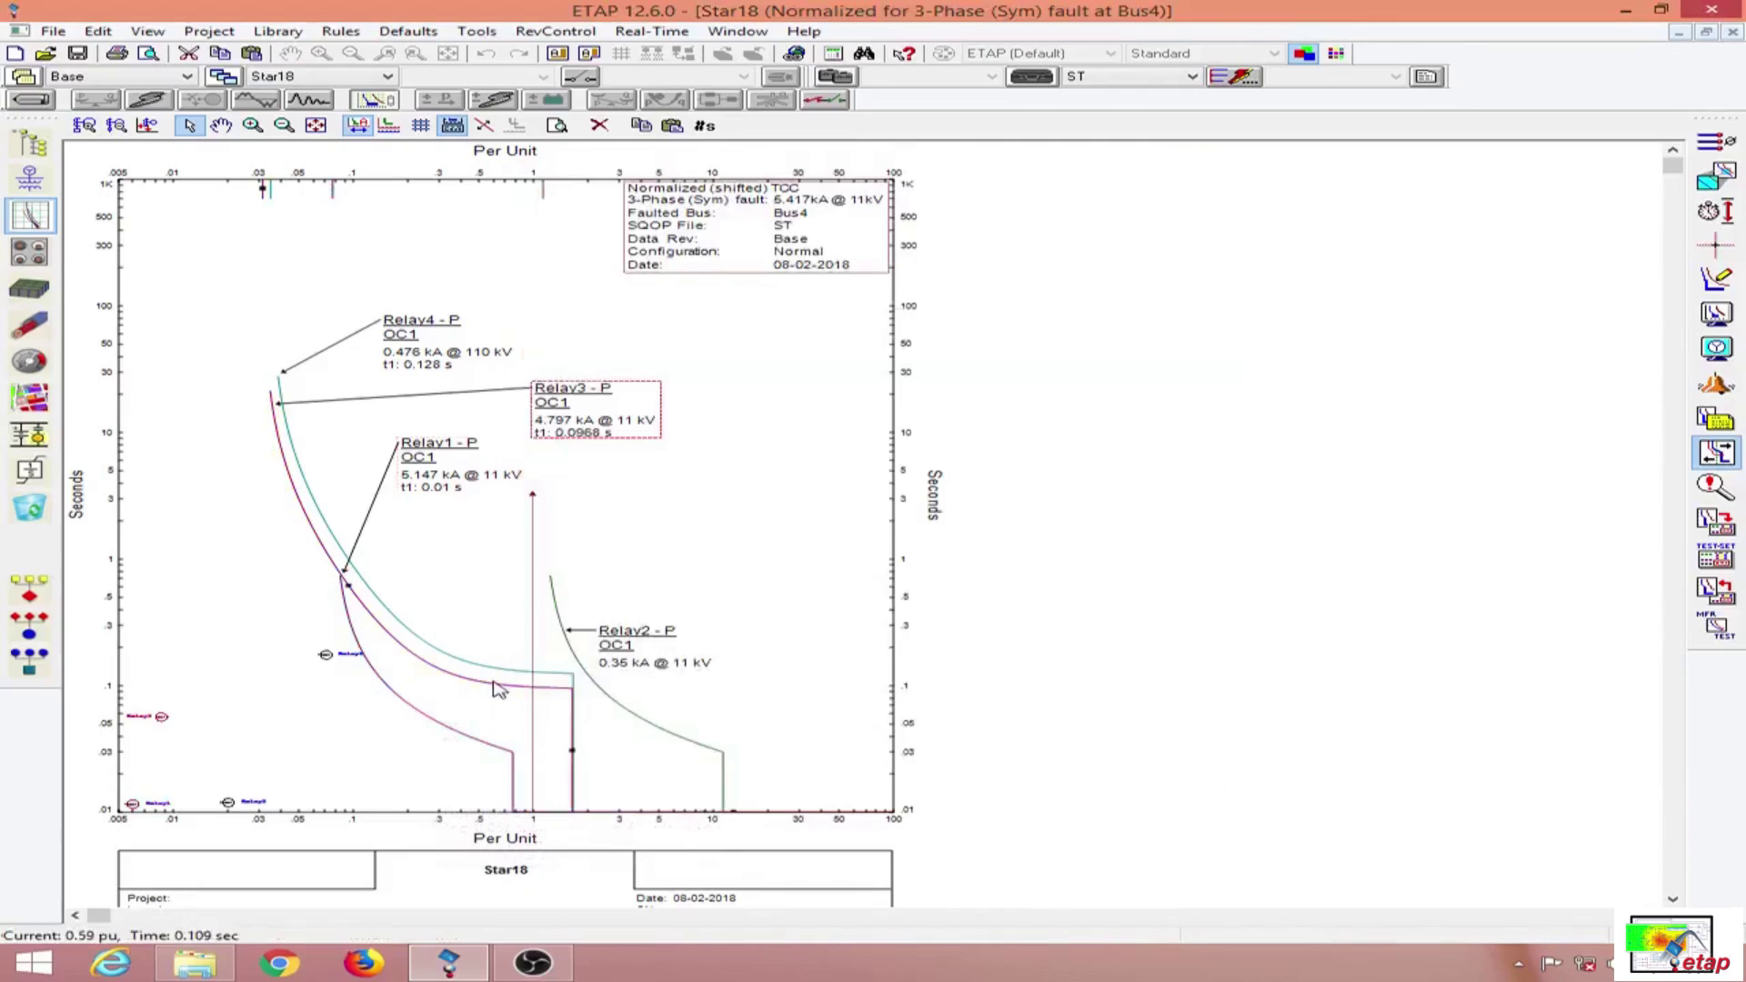
pyautogui.doubleClick(498, 687)
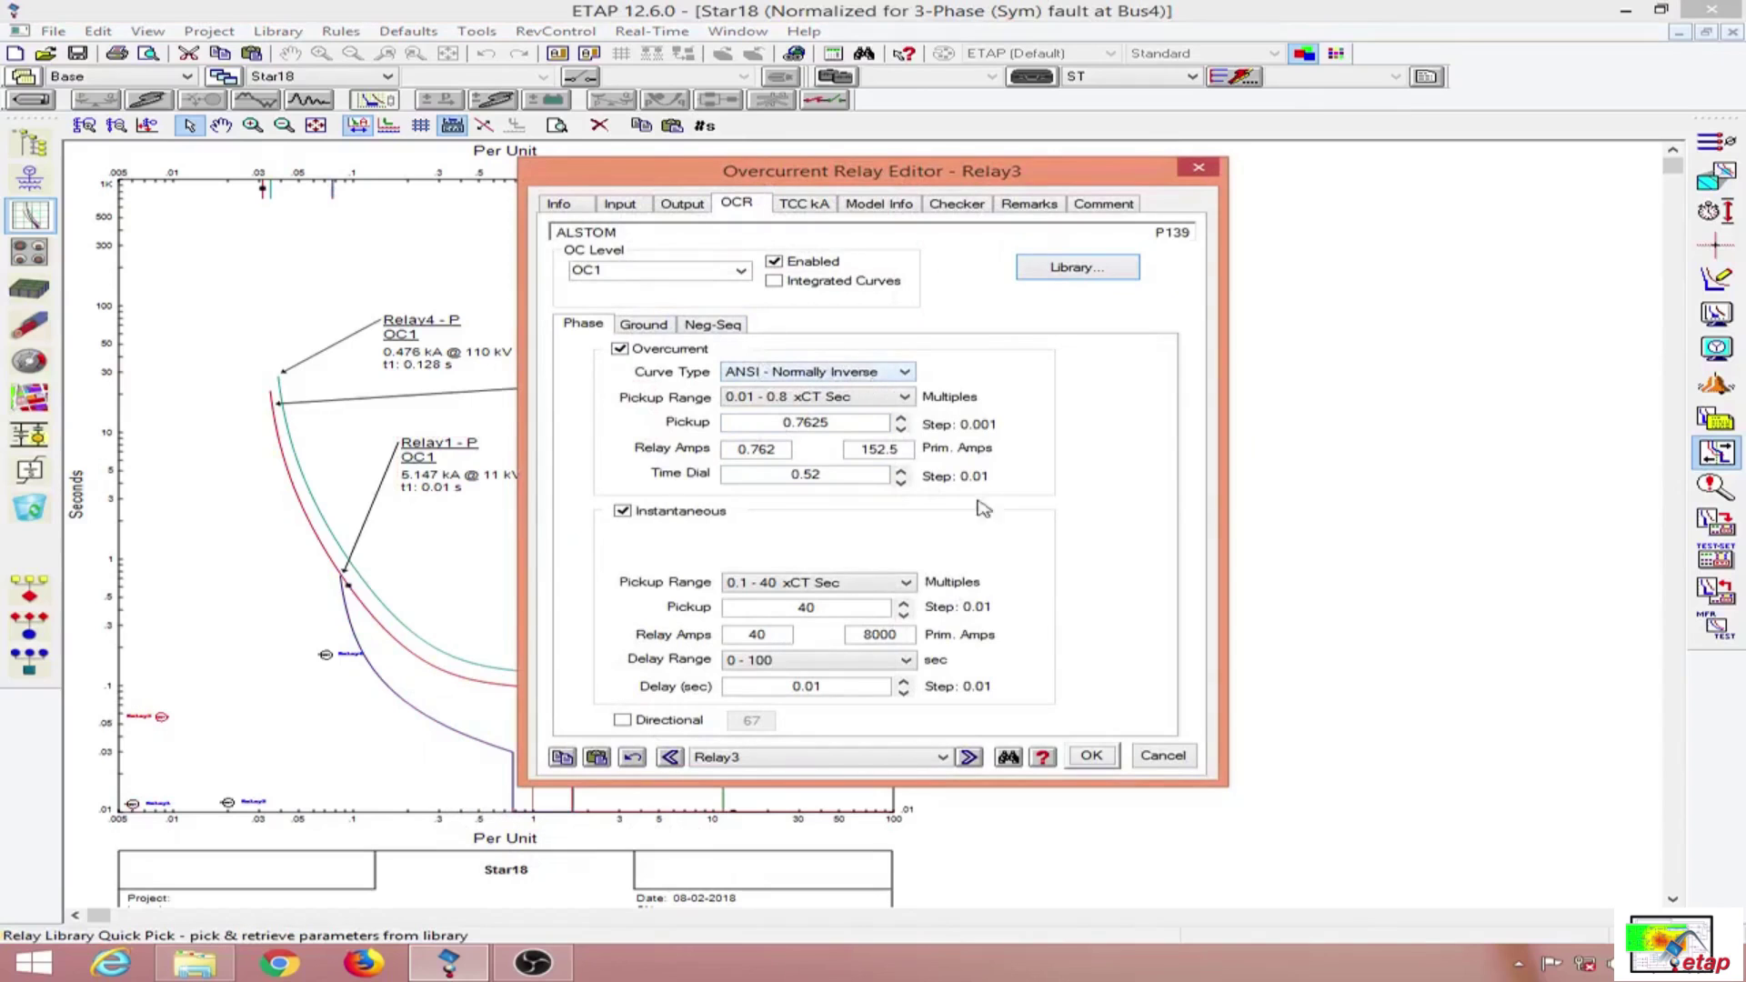
pyautogui.click(1199, 168)
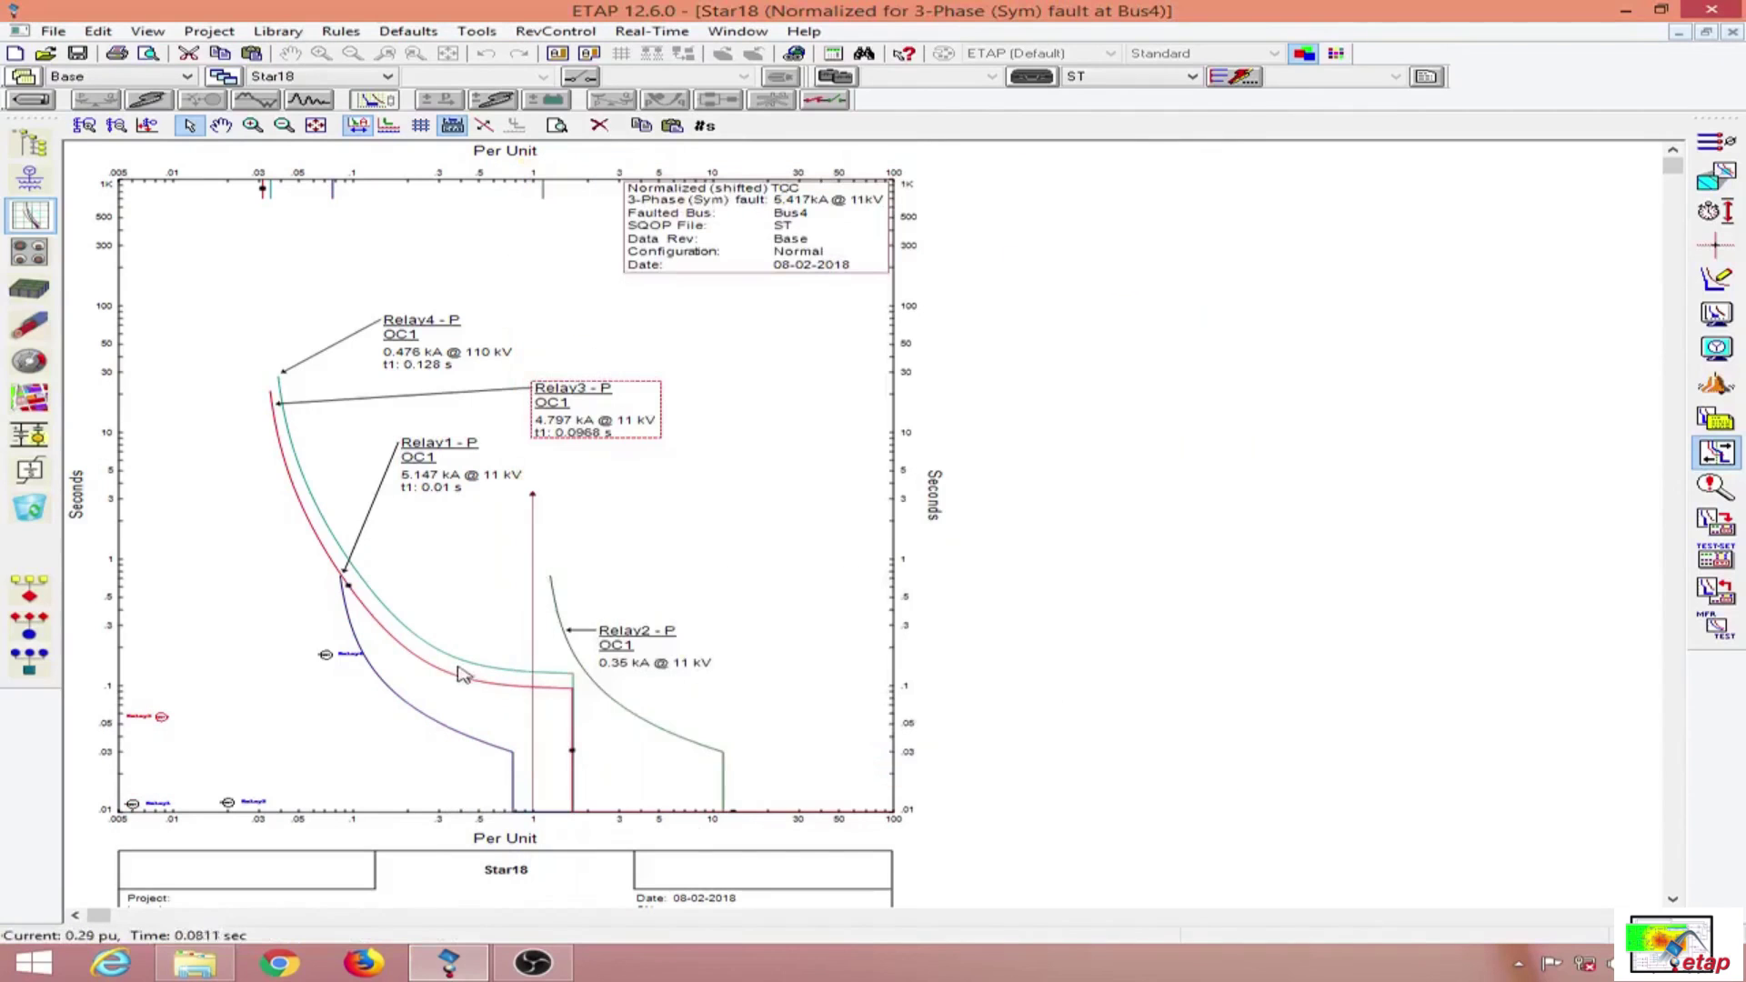
pyautogui.doubleClick(464, 671)
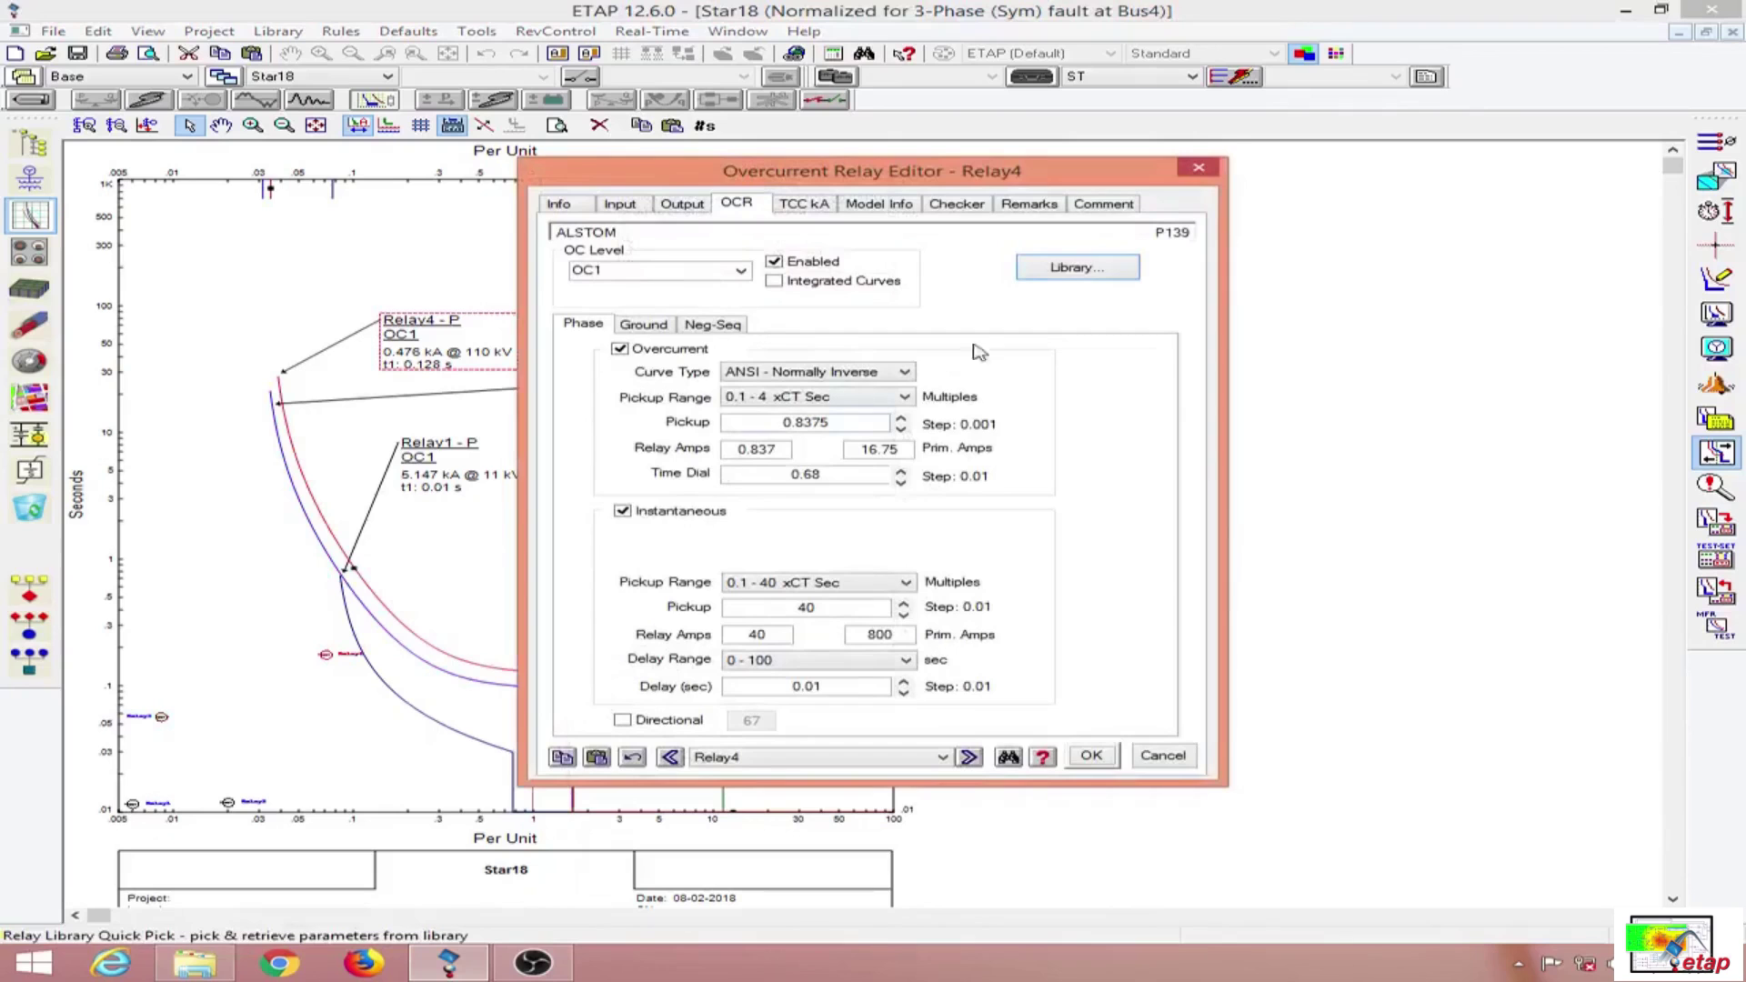
pyautogui.click(1199, 167)
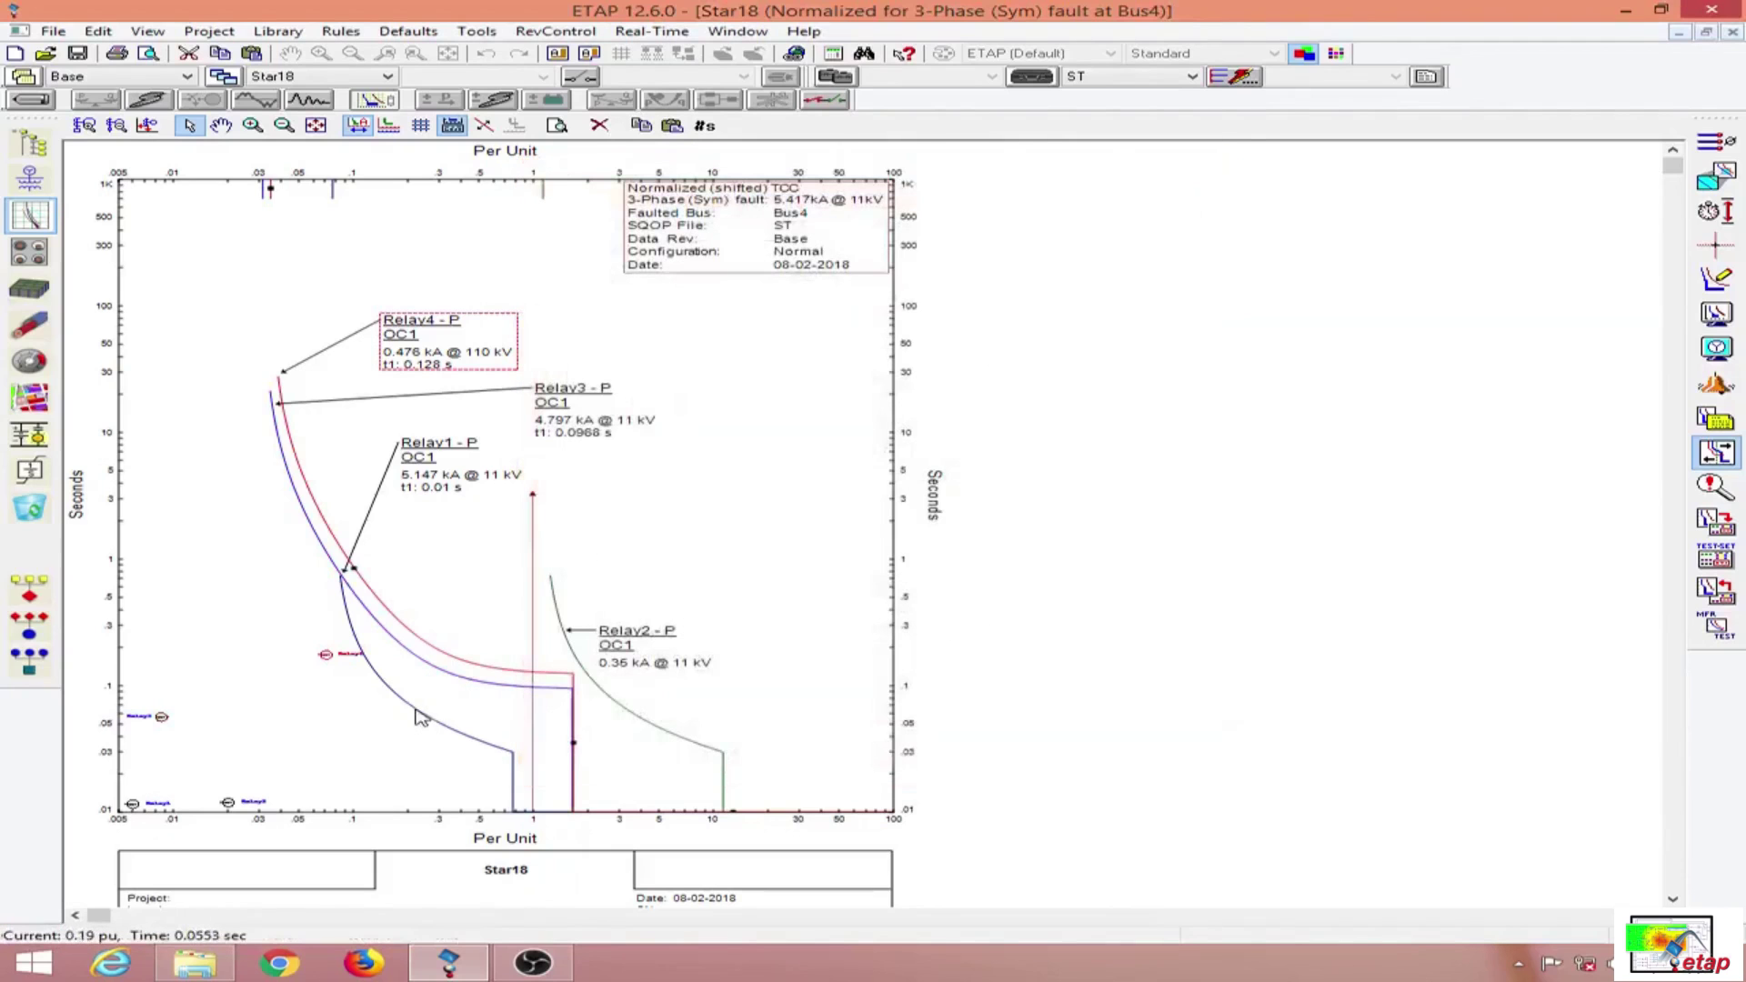
# - Set Relay1 to ANSI - Normally Inverse and drag its curve left, below the other relays
pyautogui.doubleClick(417, 711)
pyautogui.click(844, 378)
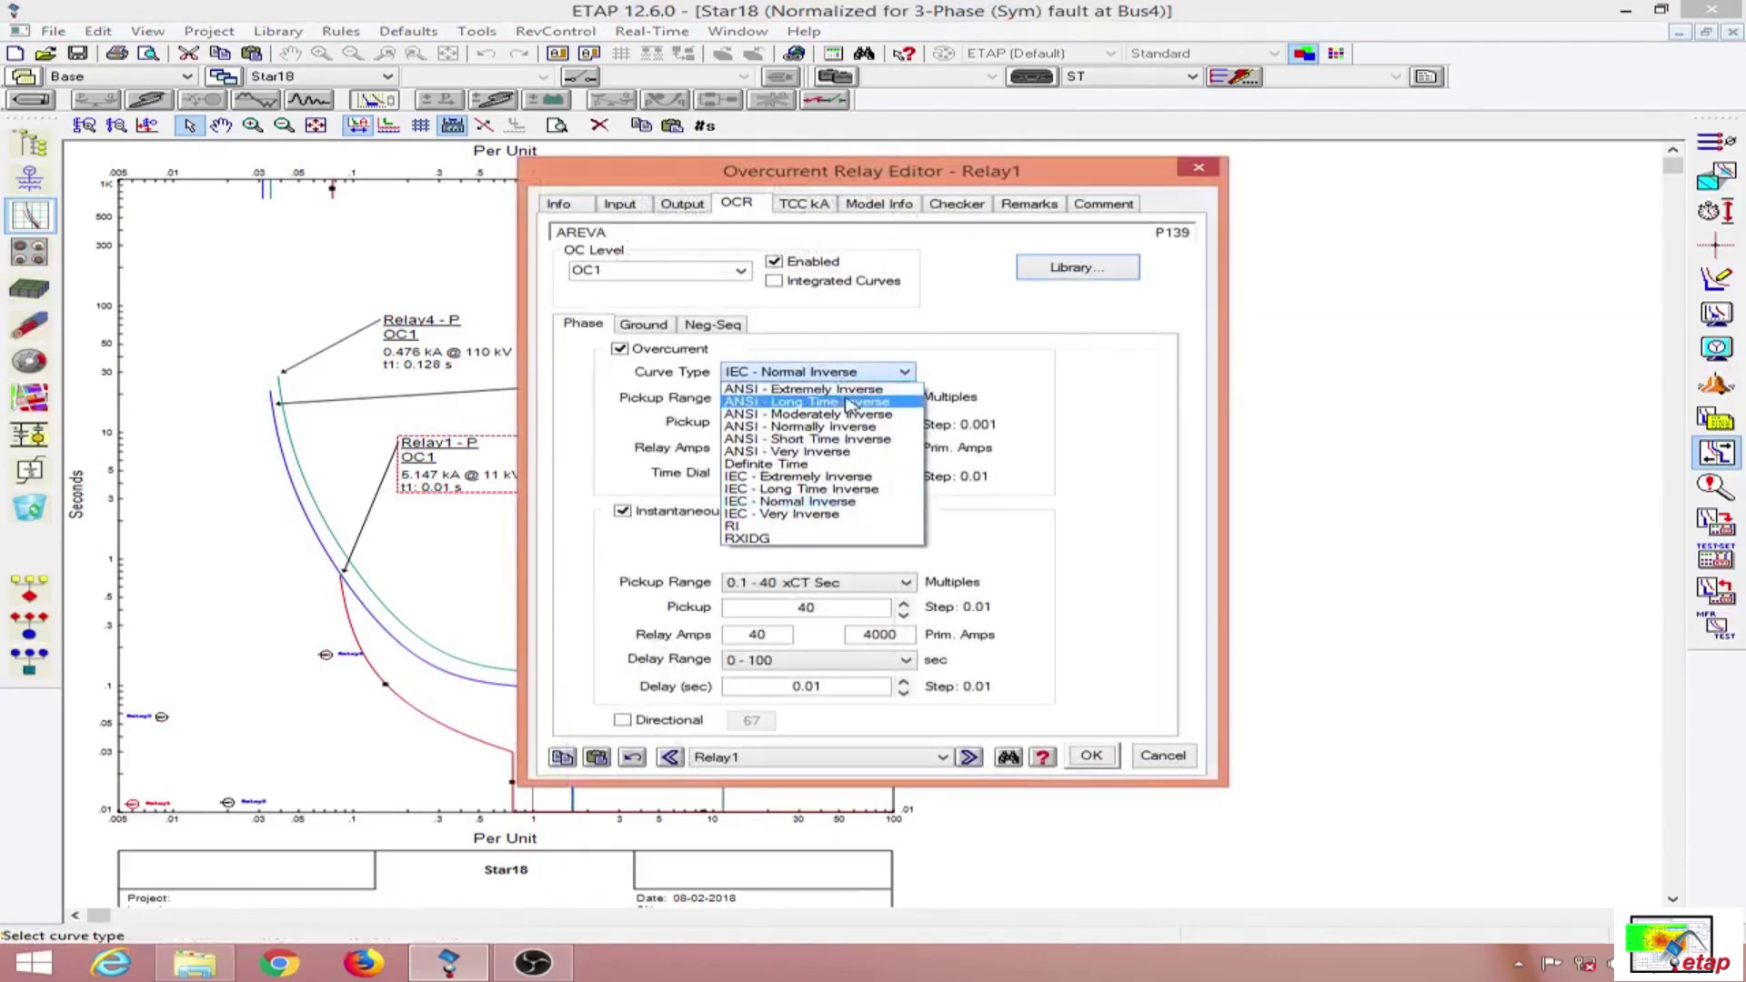
pyautogui.click(846, 427)
pyautogui.click(1089, 758)
pyautogui.moveTo(365, 715); pyautogui.dragTo(329, 641)
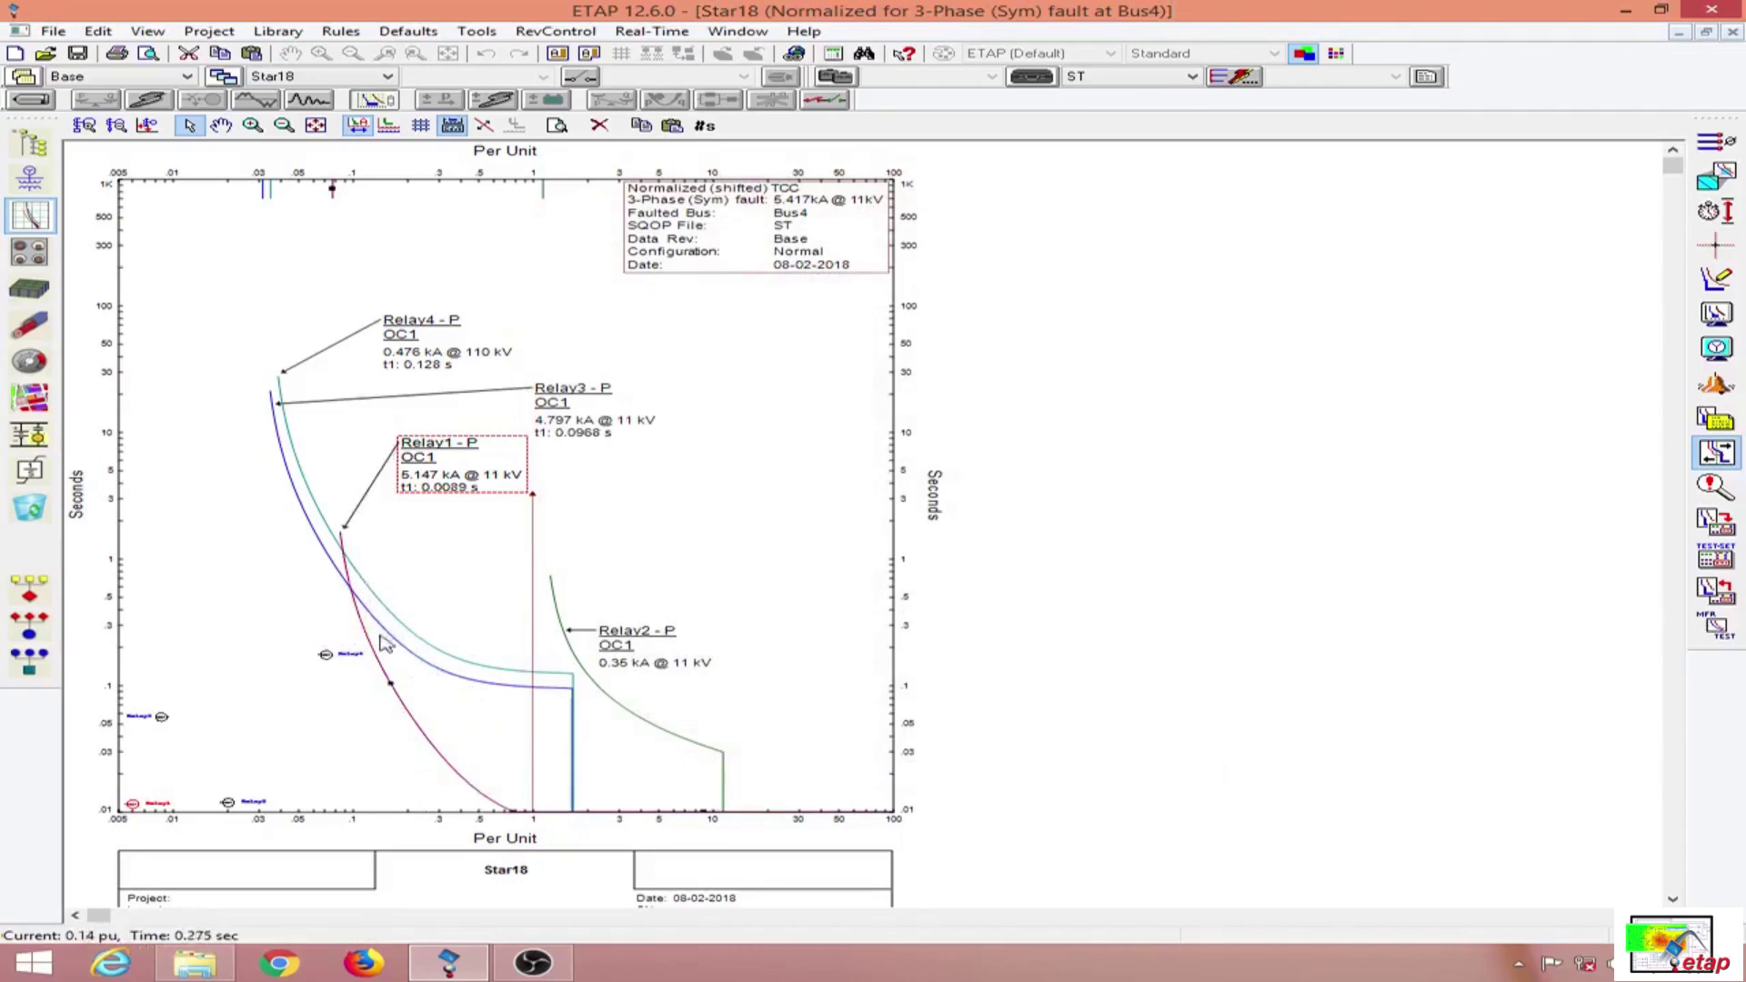
pyautogui.moveTo(335, 190); pyautogui.dragTo(249, 190)
pyautogui.moveTo(298, 669); pyautogui.dragTo(314, 577)
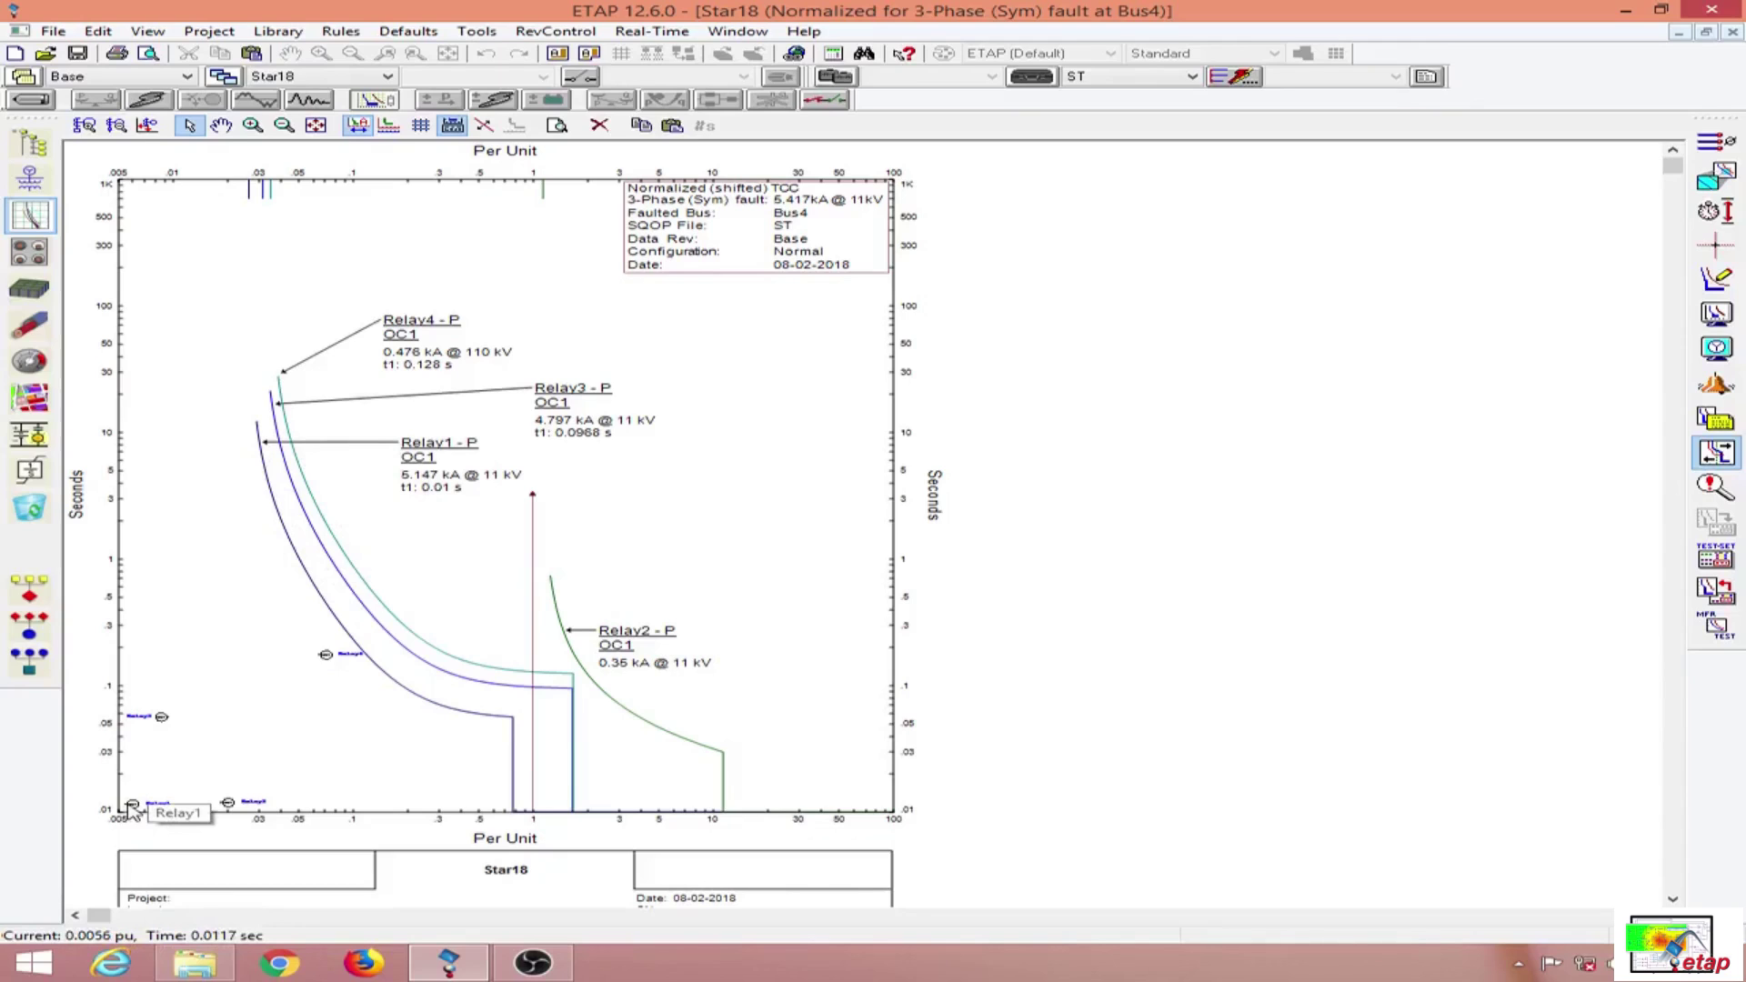
pyautogui.moveTo(570, 411)
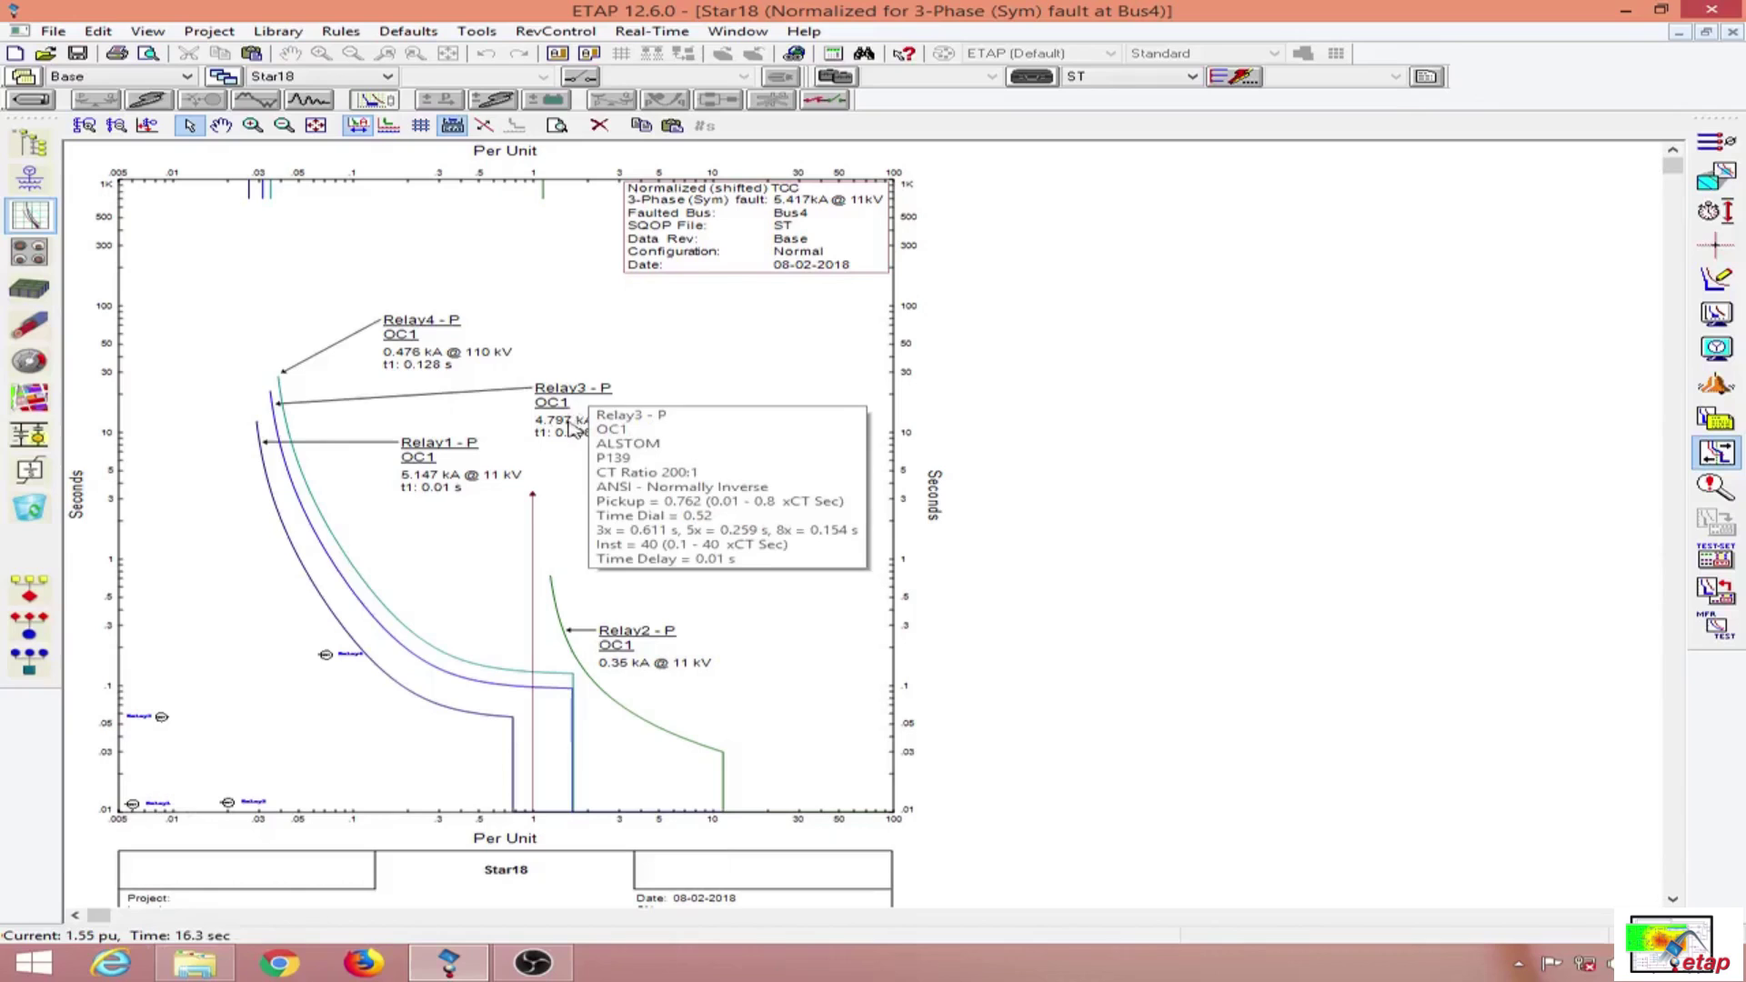
# - Drag the Relay3 and Relay4 curves so they trip at 0.0746 s and 0.119 s
pyautogui.click(384, 634)
pyautogui.moveTo(353, 585); pyautogui.dragTo(386, 549)
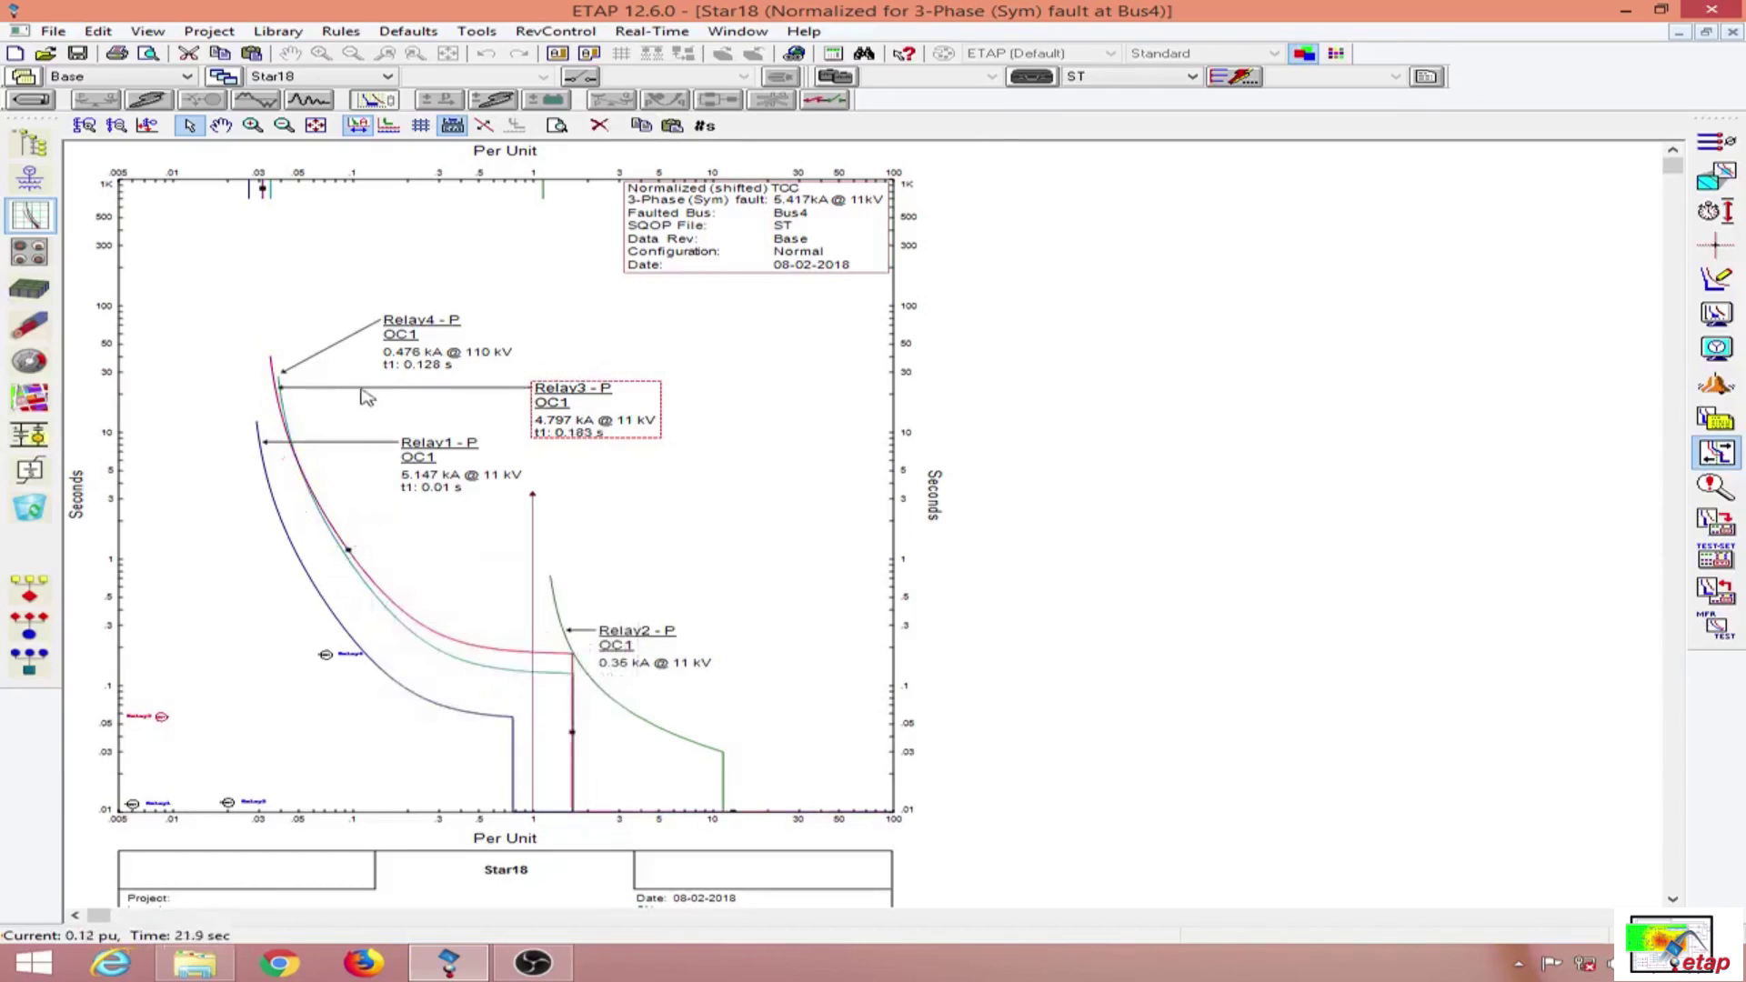
pyautogui.click(353, 571)
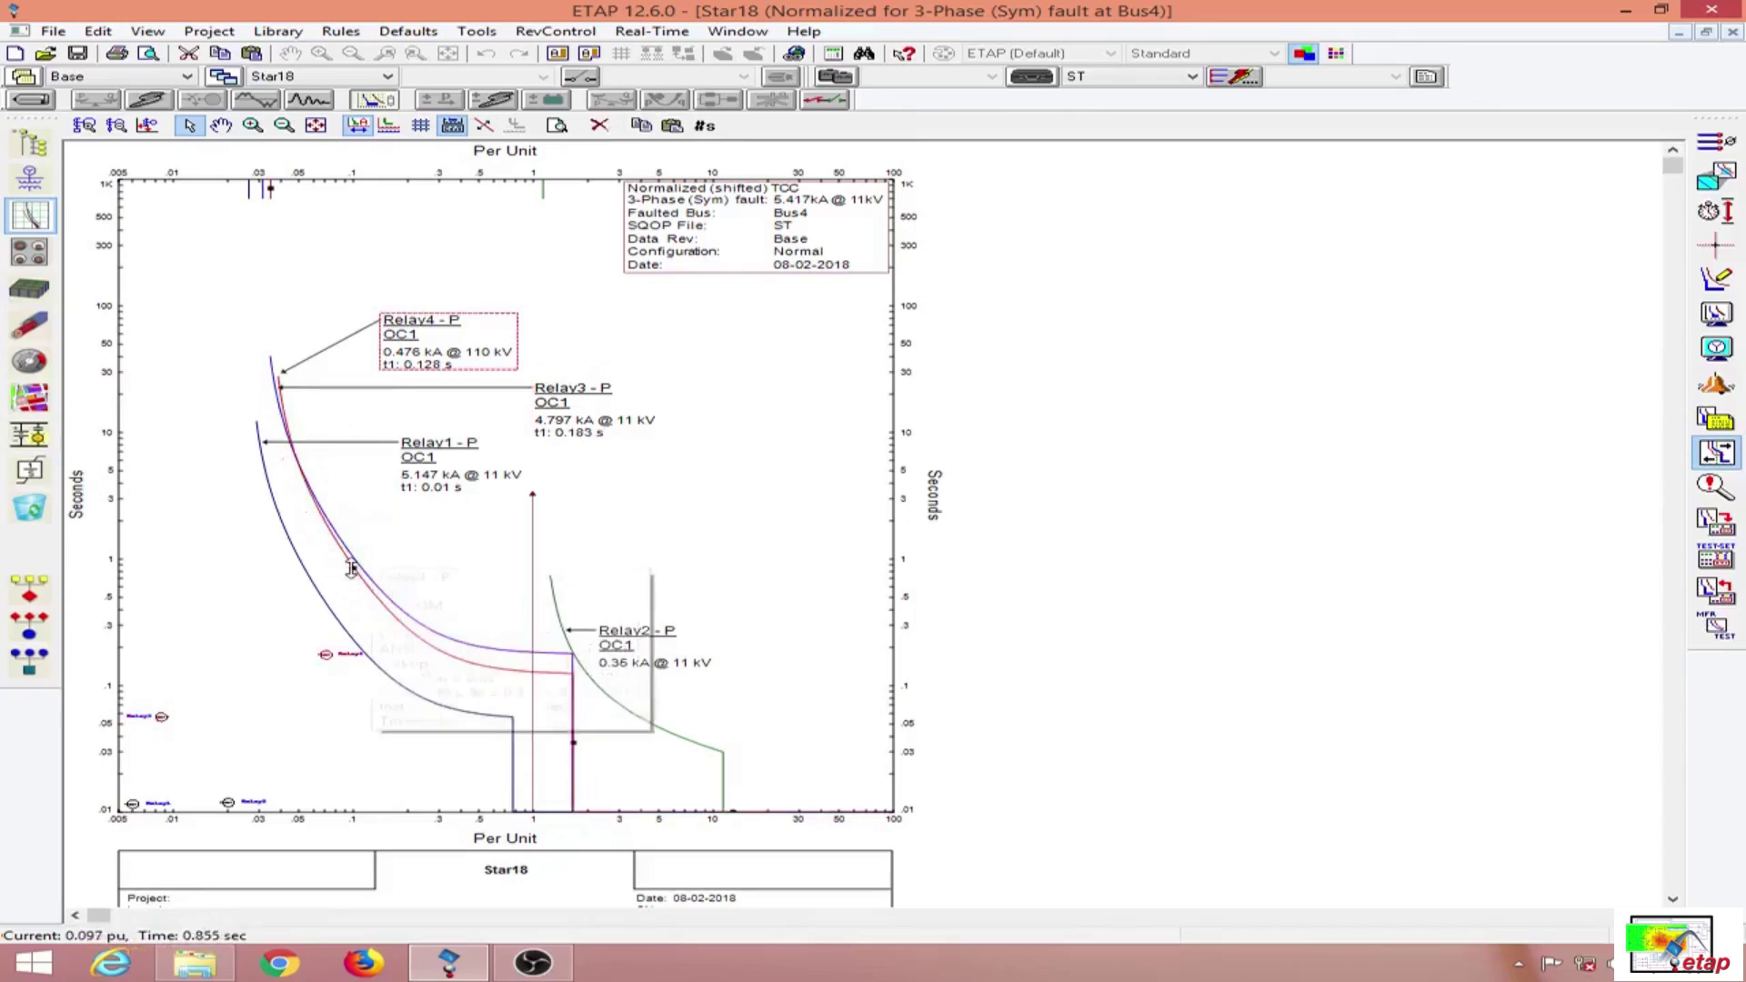
pyautogui.moveTo(352, 569); pyautogui.dragTo(354, 553)
pyautogui.click(345, 550)
pyautogui.moveTo(348, 552); pyautogui.dragTo(348, 596)
pyautogui.click(376, 563)
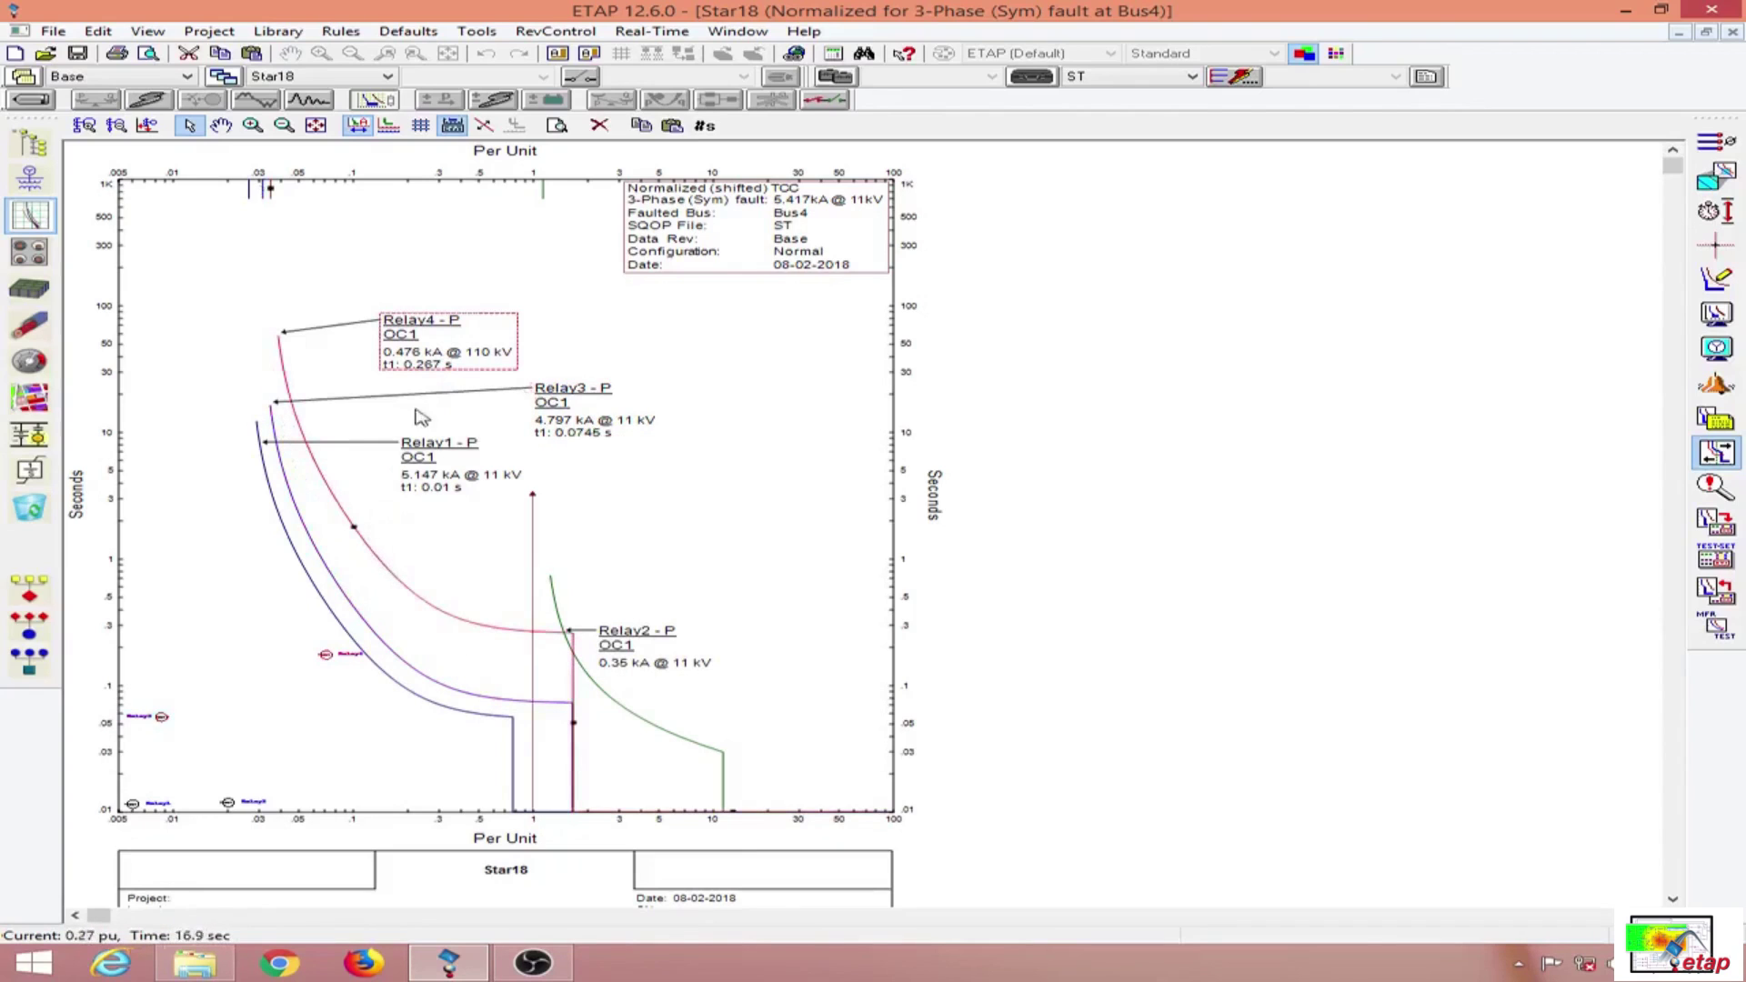
pyautogui.moveTo(351, 527); pyautogui.dragTo(343, 573)
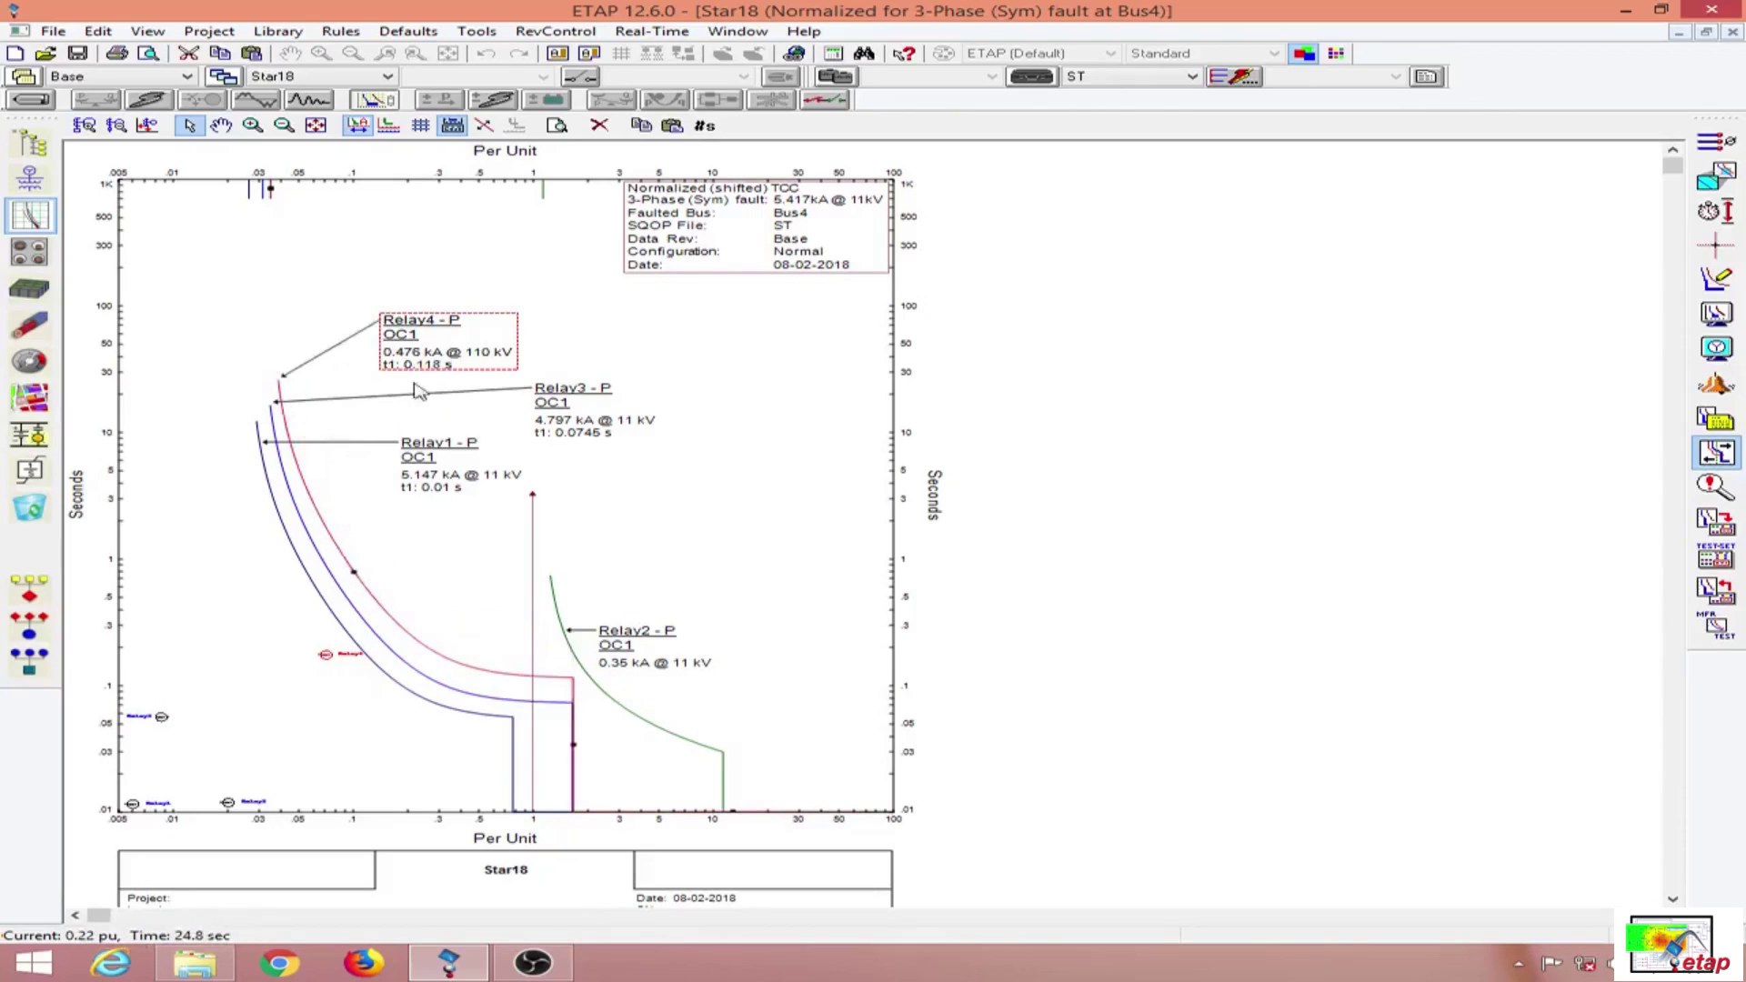
pyautogui.moveTo(269, 190); pyautogui.dragTo(273, 190)
pyautogui.click(369, 311)
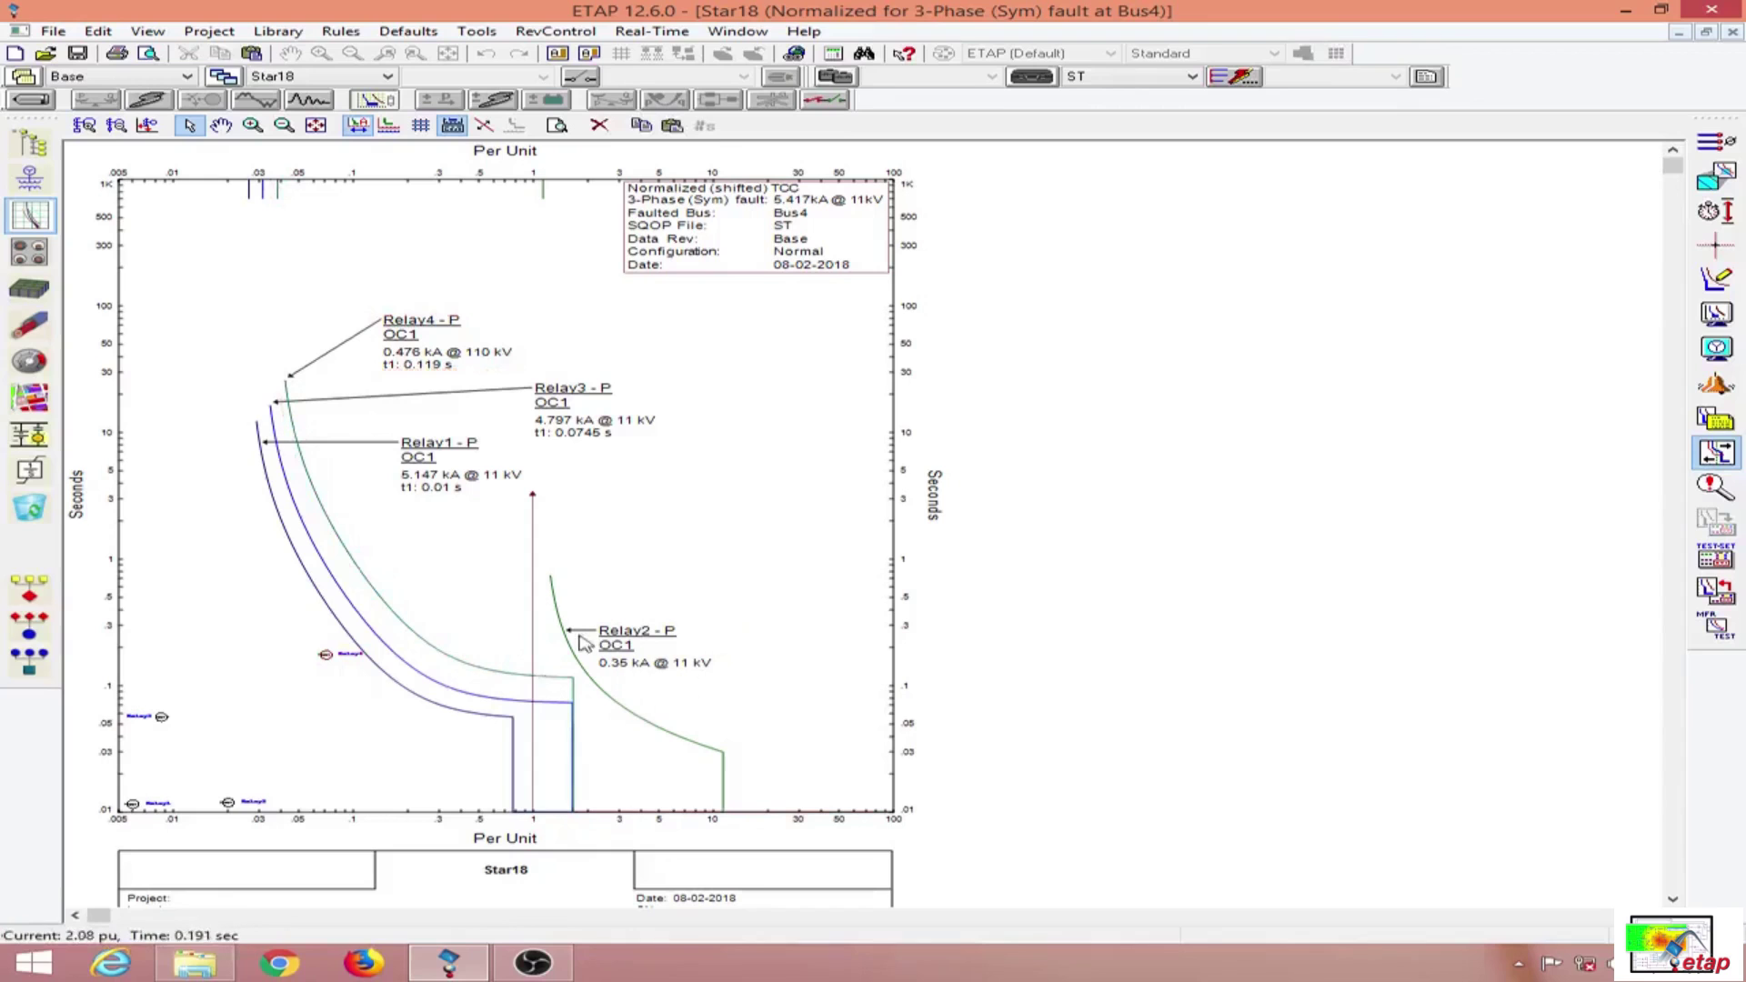
# - Change Relay2 to the ANSI Normally Inverse curve and drag its curve up and right
pyautogui.doubleClick(667, 733)
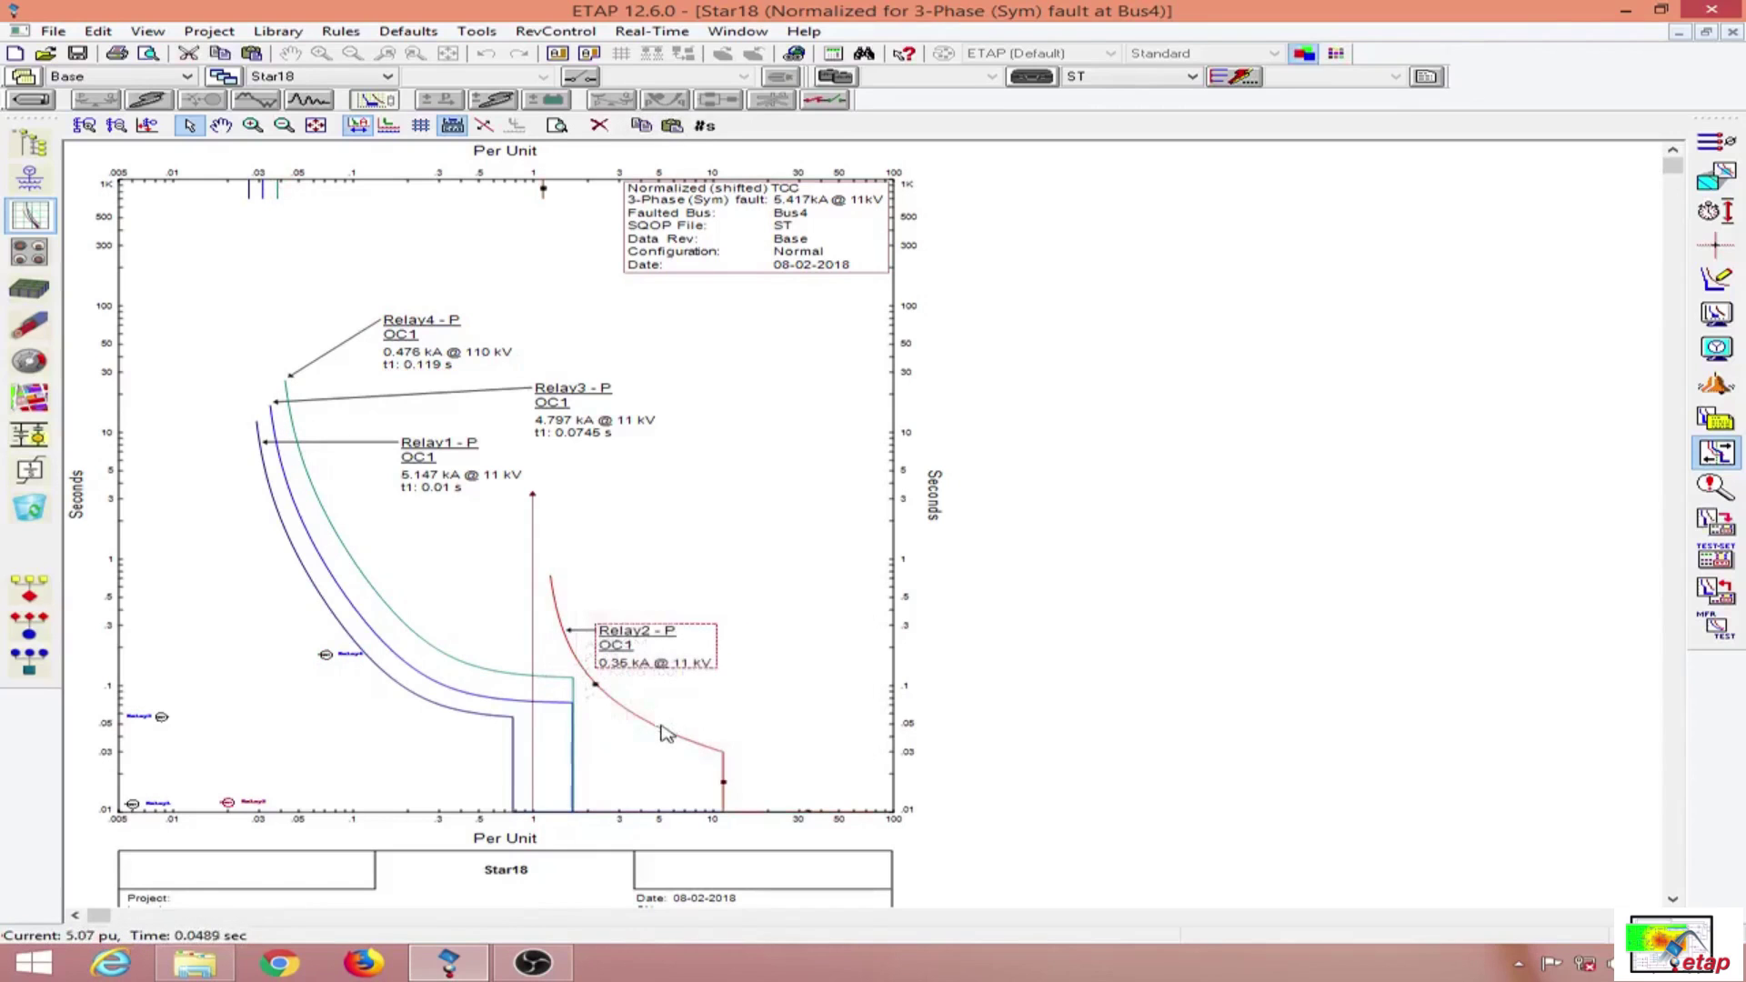
pyautogui.click(857, 373)
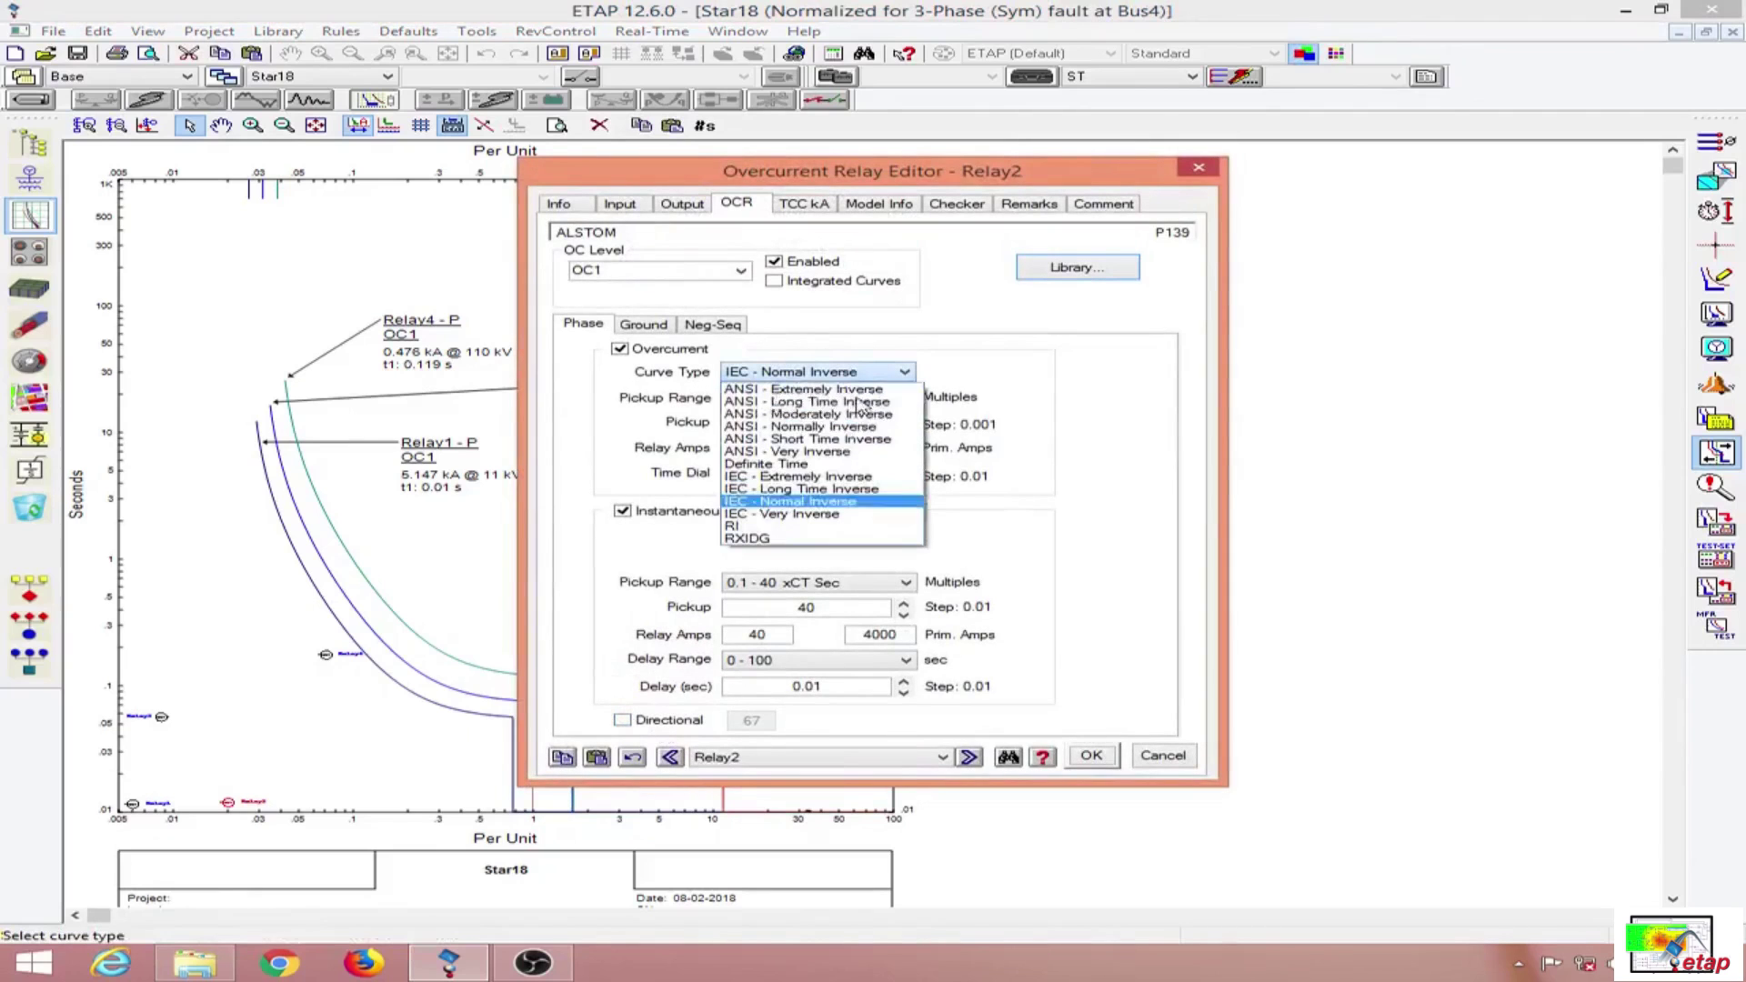
pyautogui.click(855, 439)
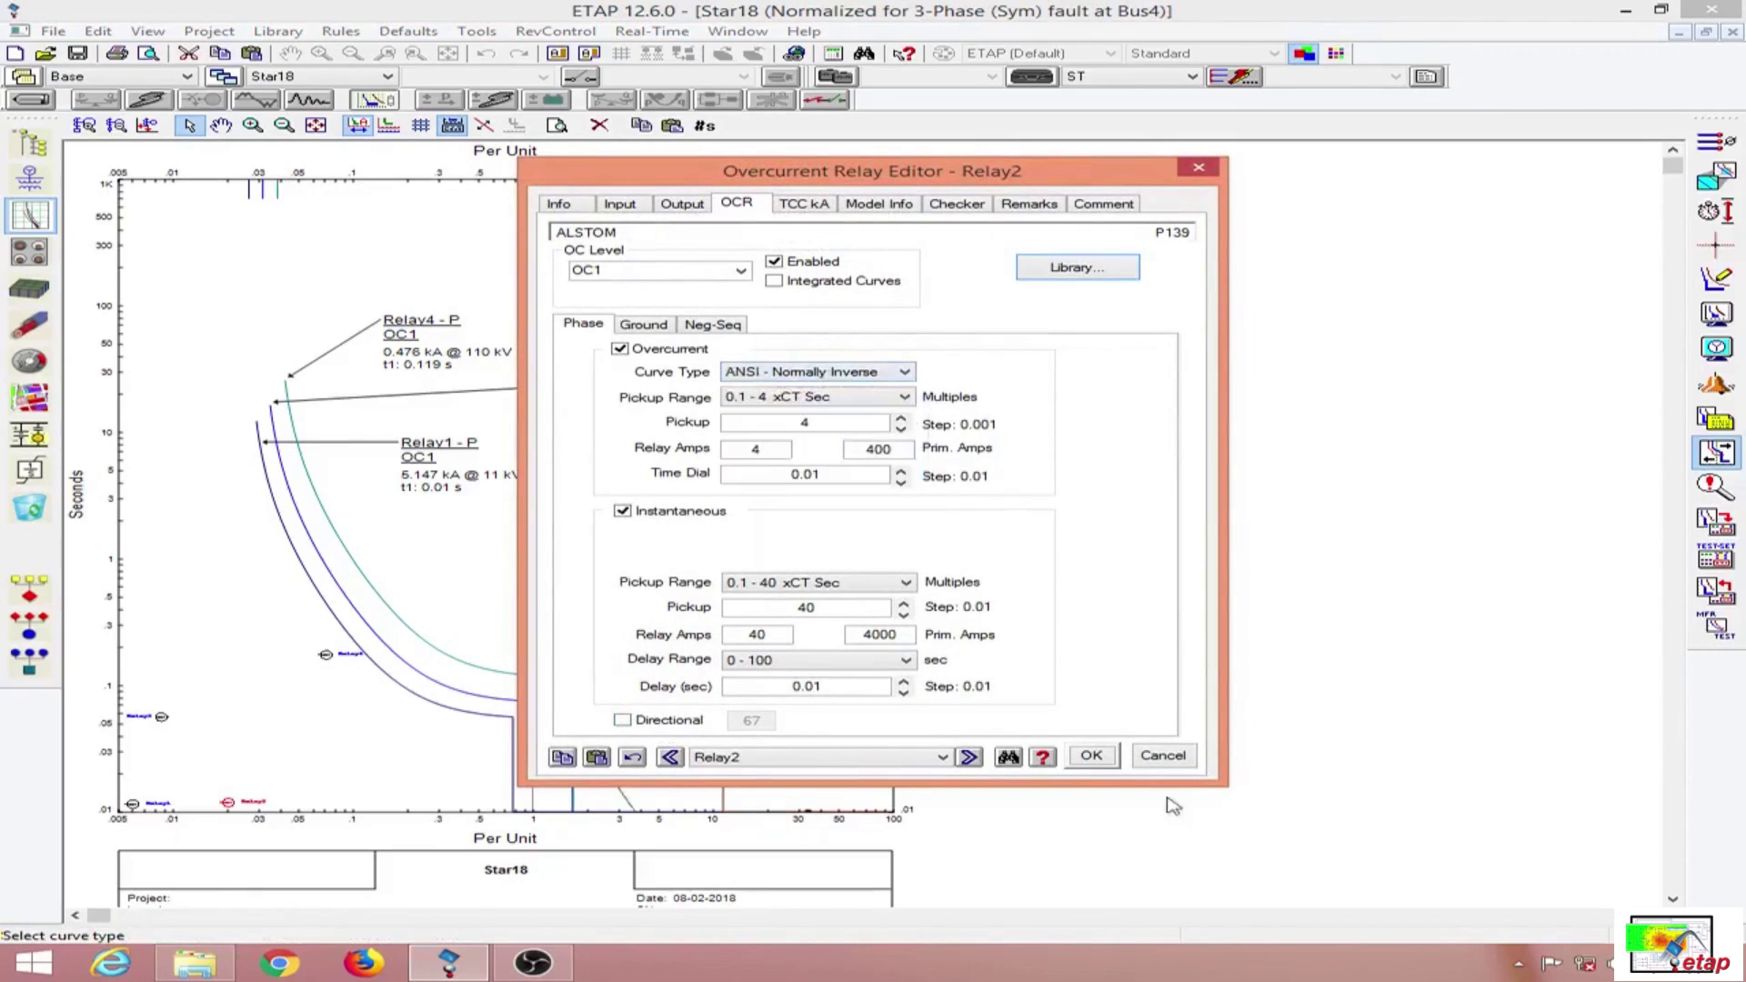
pyautogui.click(1092, 757)
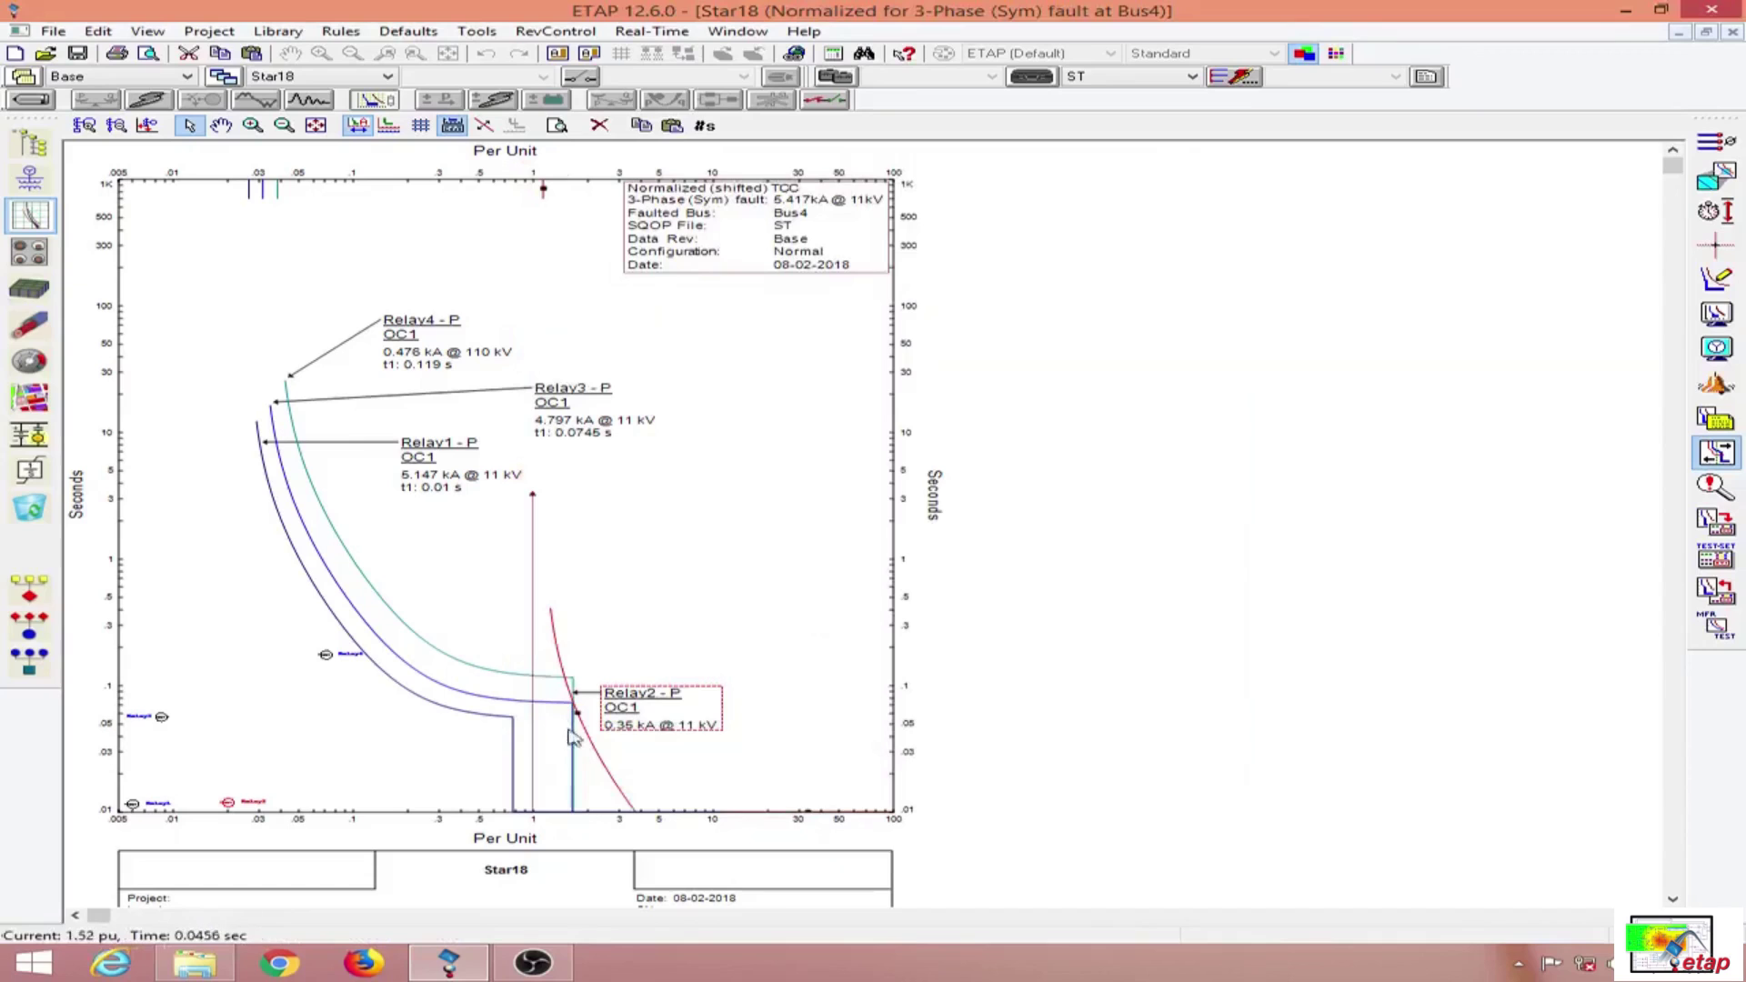
pyautogui.moveTo(580, 710); pyautogui.dragTo(738, 648)
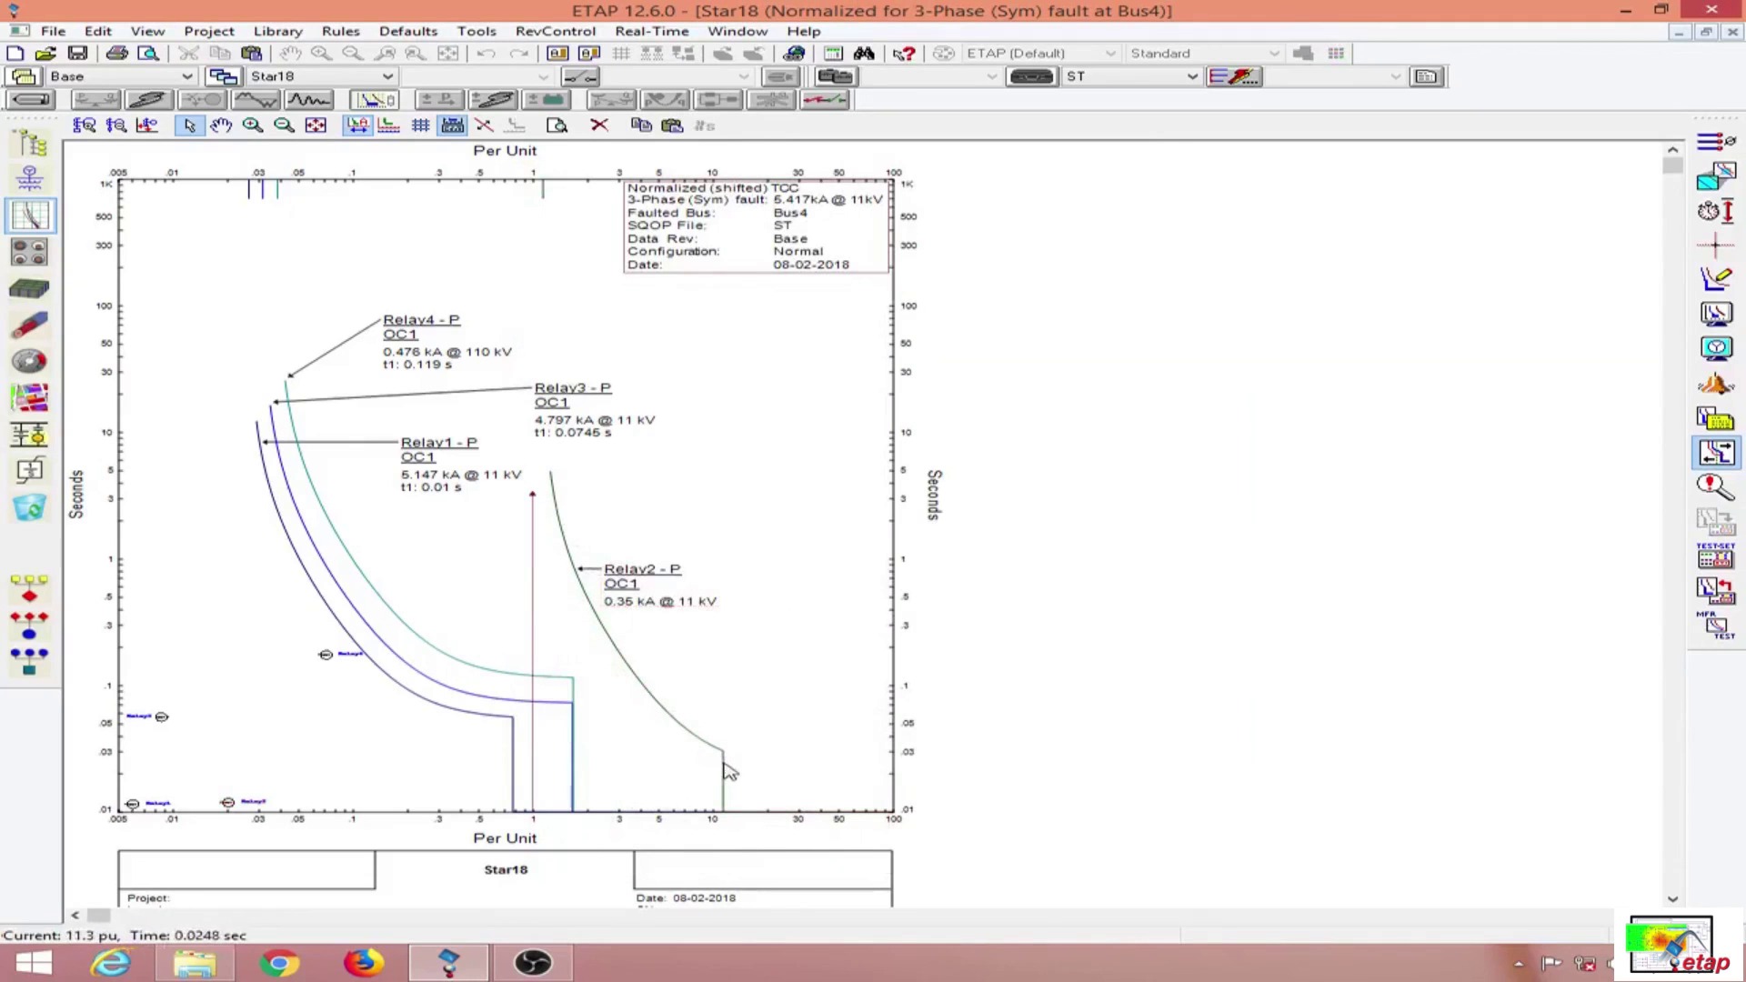
# - Close the Bus4 fault TCC plot to return to the OLV1 one-line diagram
pyautogui.moveTo(729, 819)
pyautogui.moveTo(728, 788)
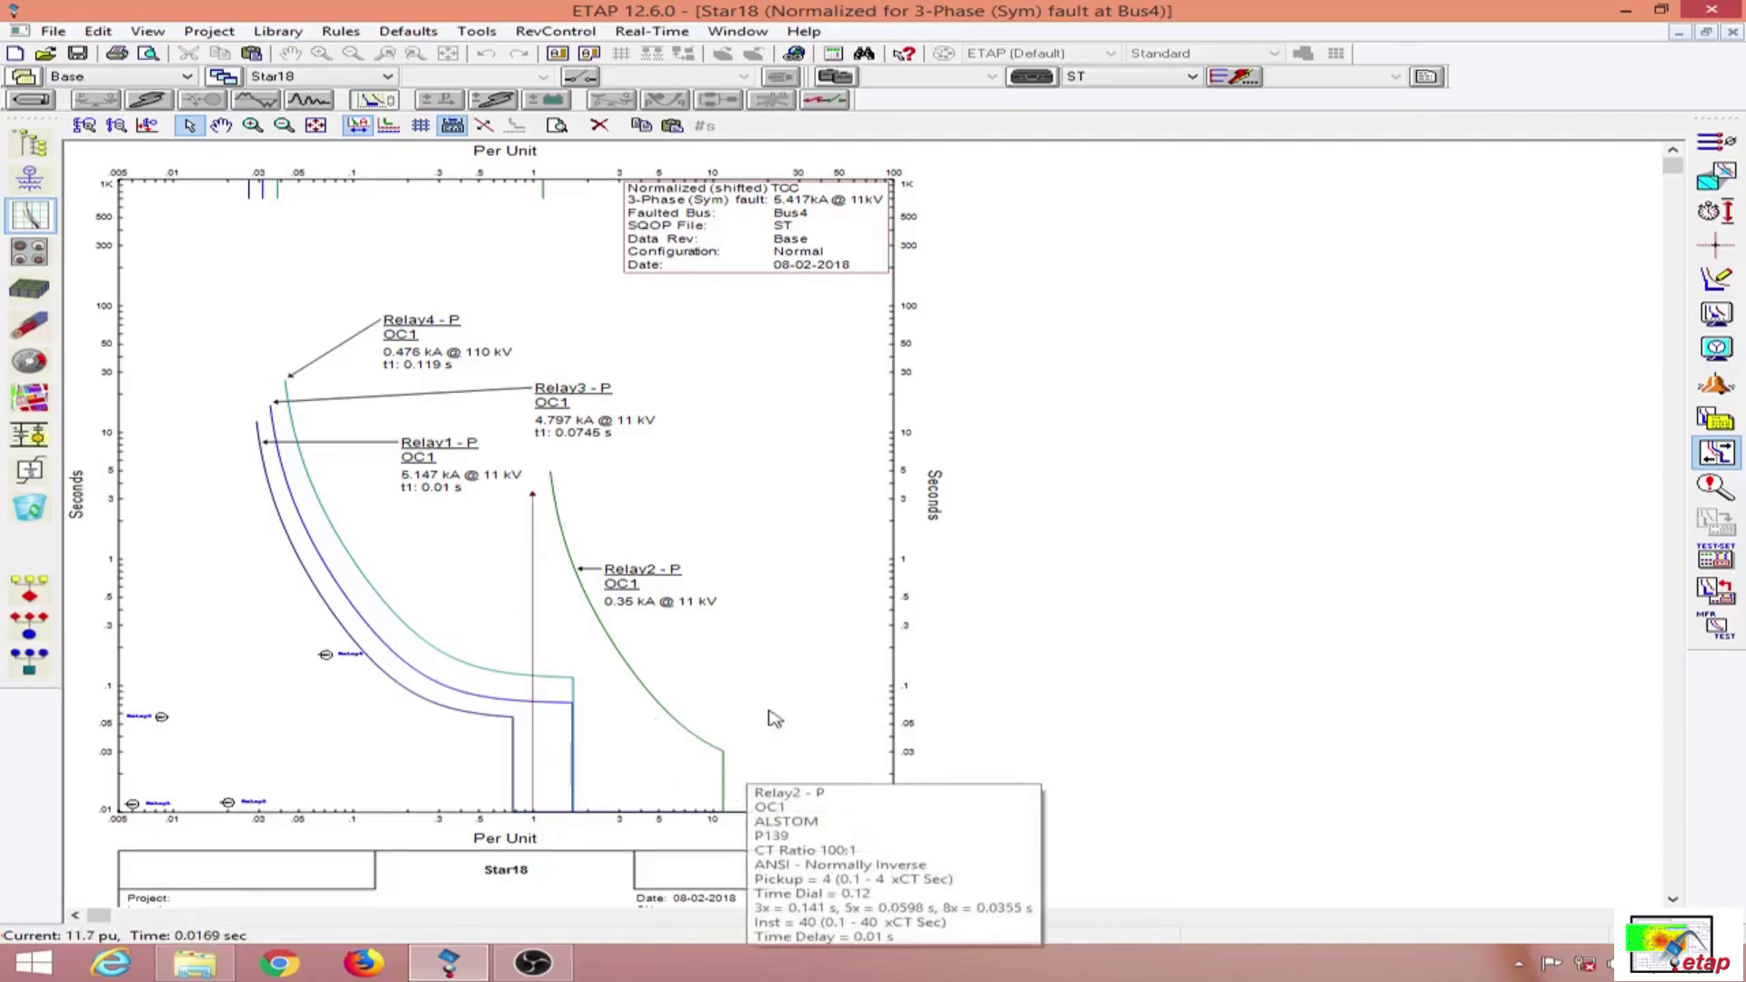
pyautogui.click(1734, 33)
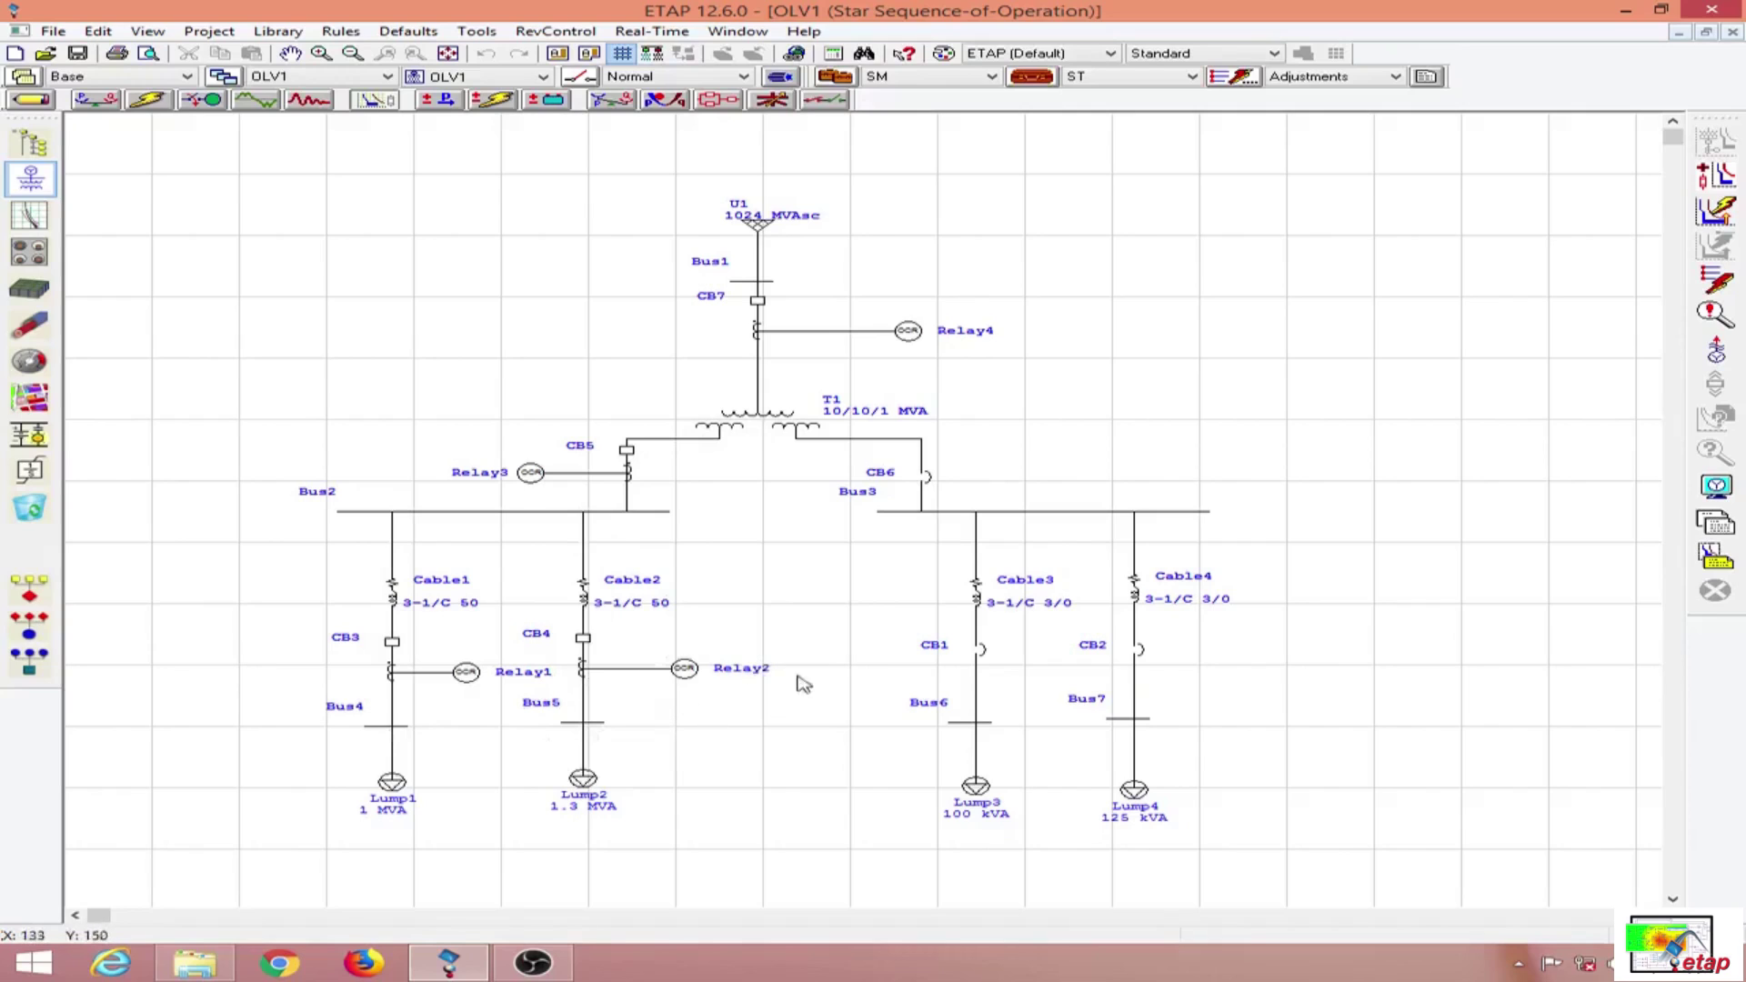
# - Place a fault on Bus4 with Fault Insertion, then clear its results
pyautogui.click(1716, 281)
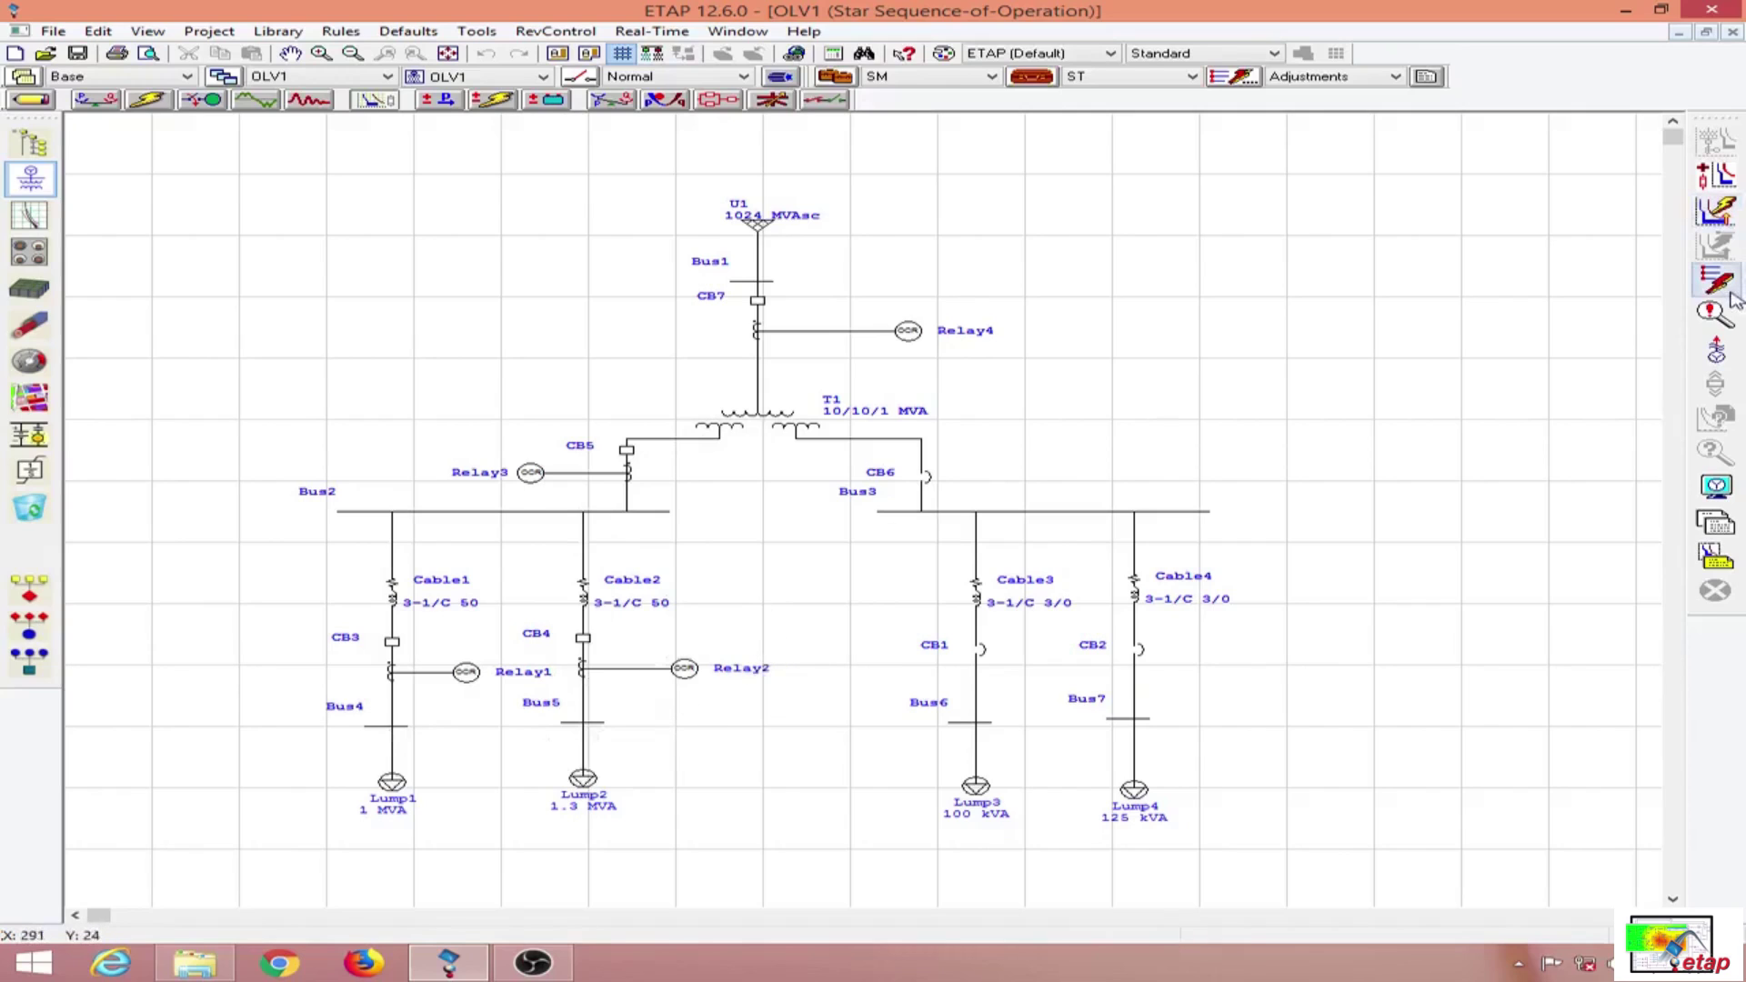
pyautogui.click(371, 723)
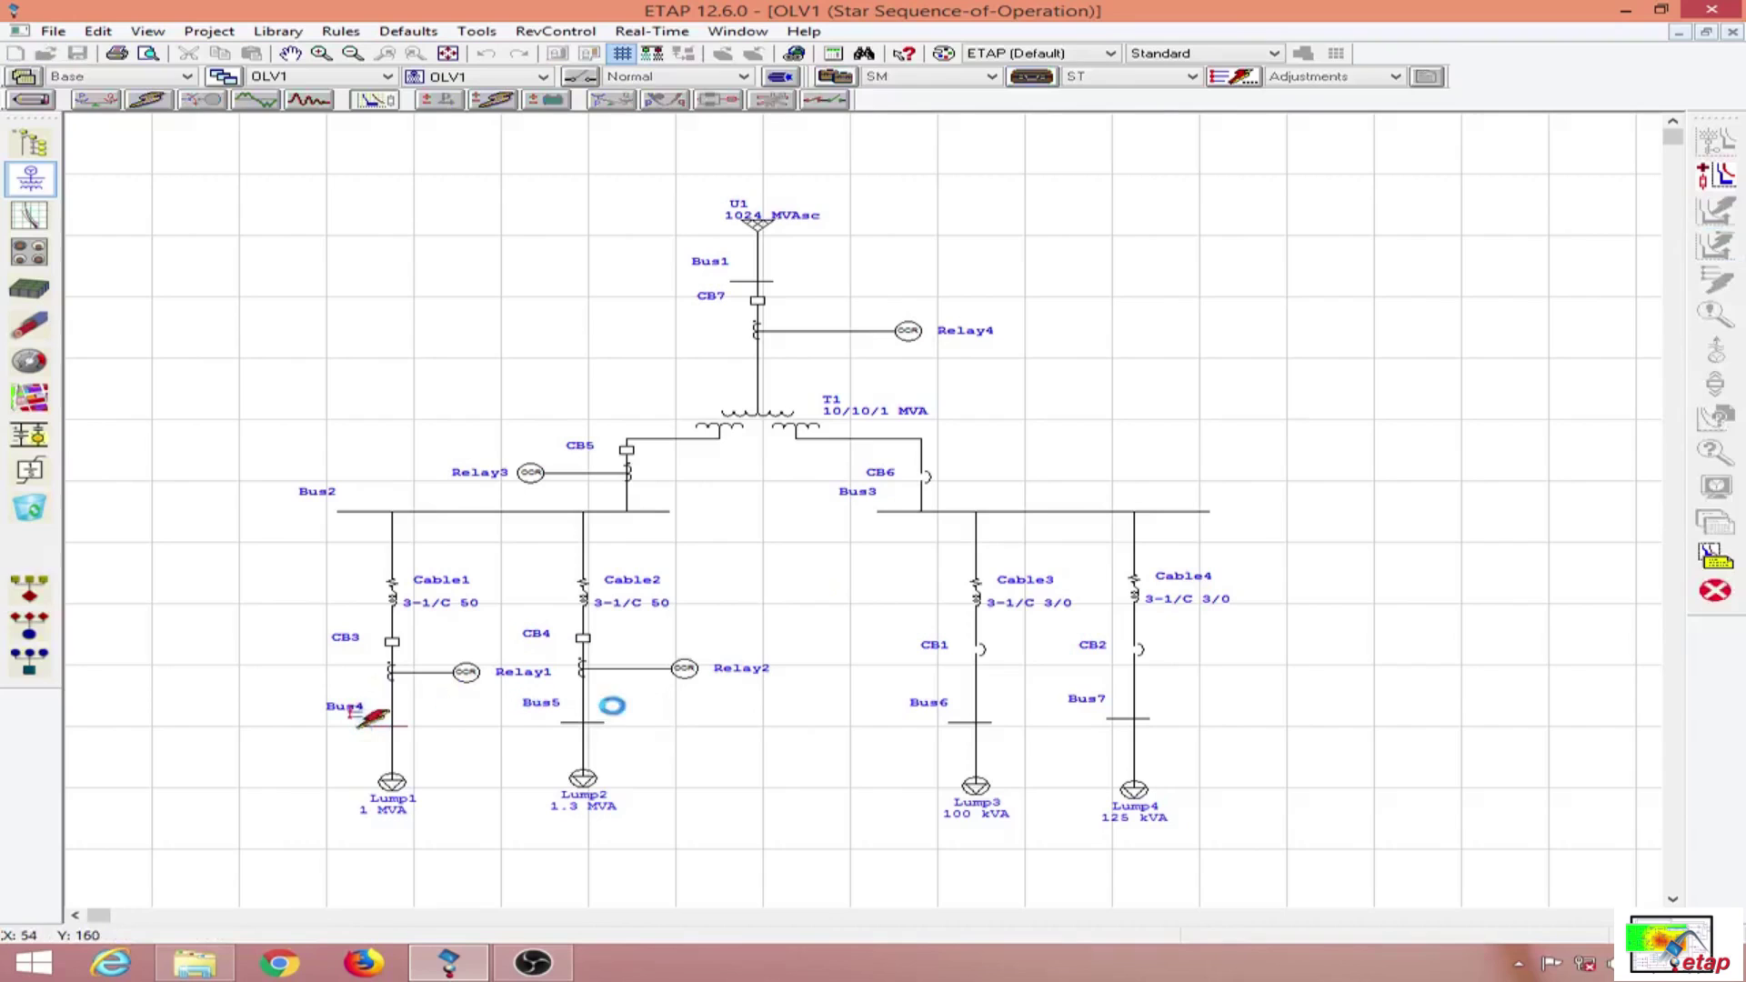
pyautogui.click(728, 797)
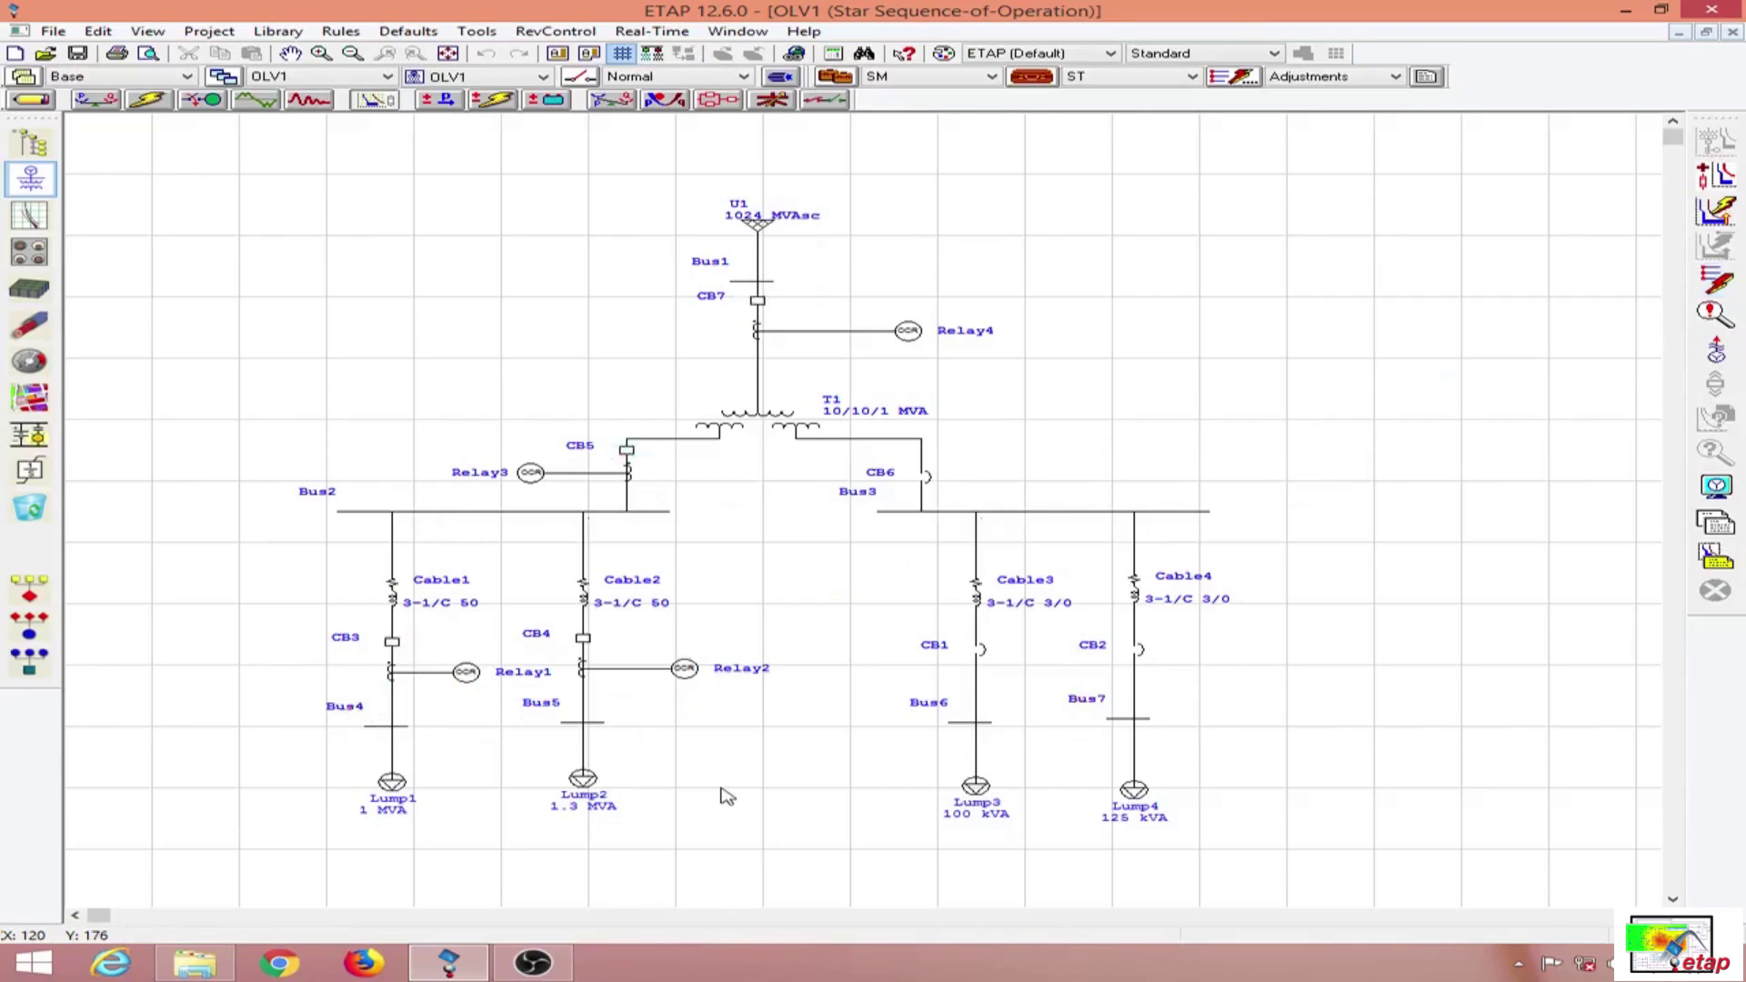
# - Insert a fault on Bus5 and open its Star View time-current plot
pyautogui.click(1734, 289)
pyautogui.click(579, 721)
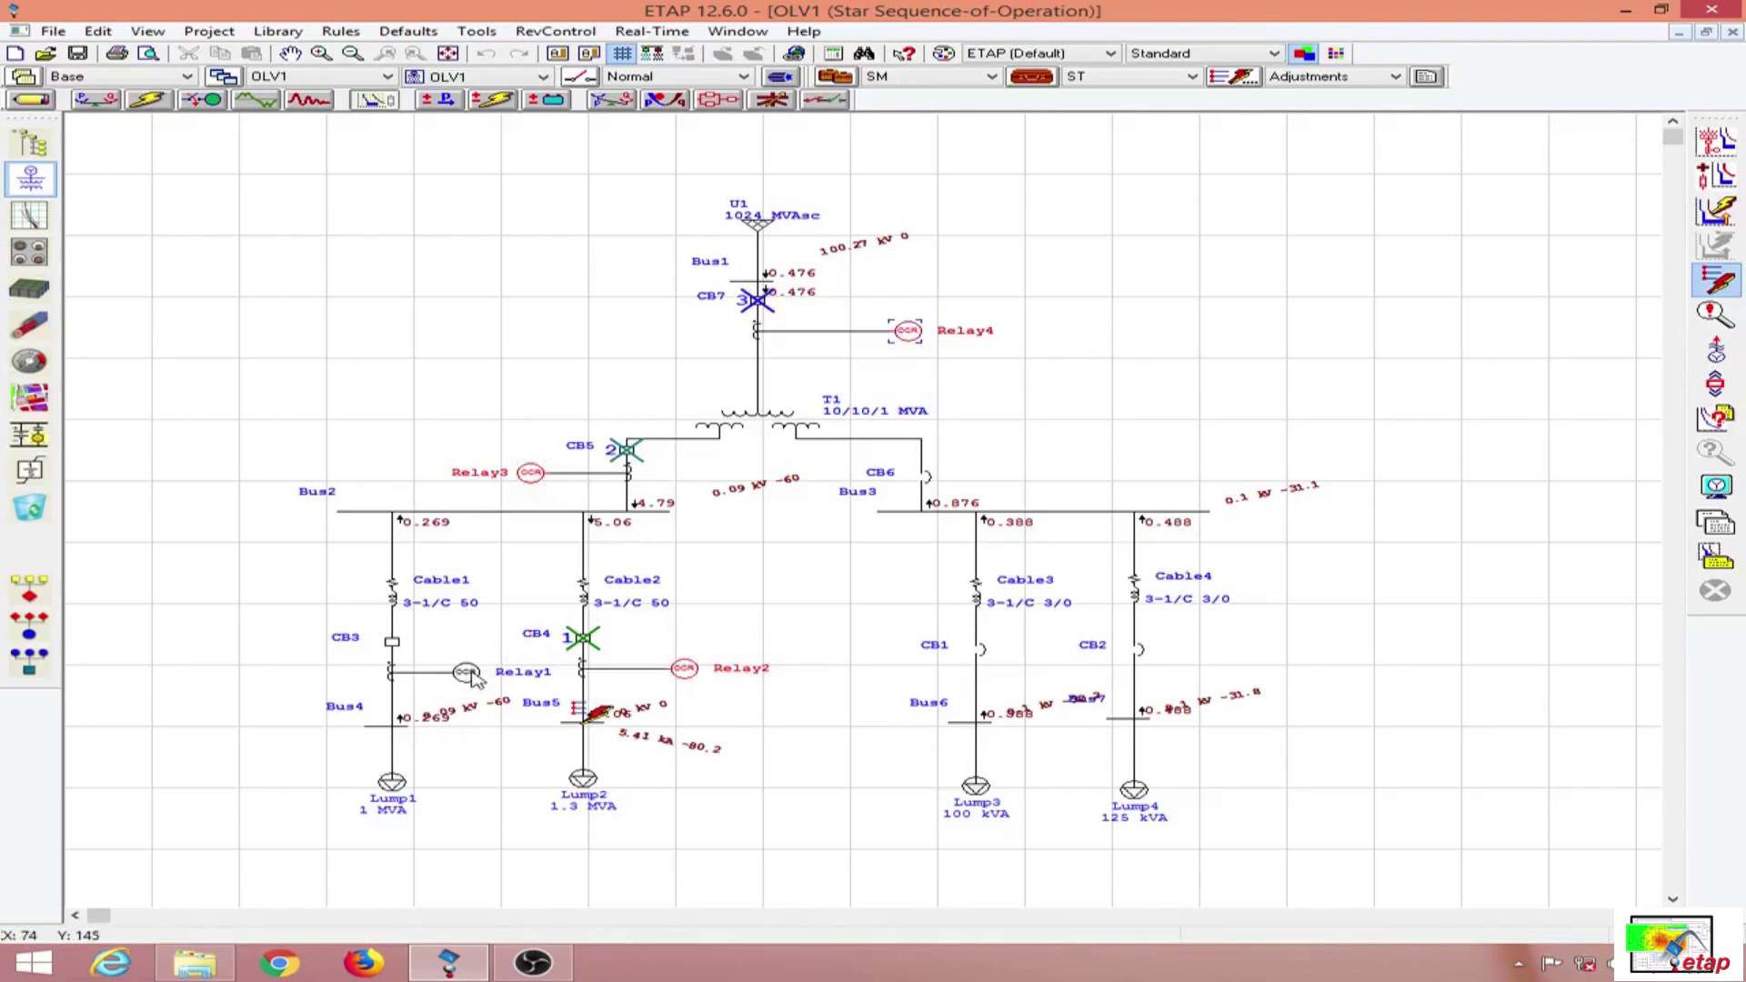
pyautogui.click(896, 499)
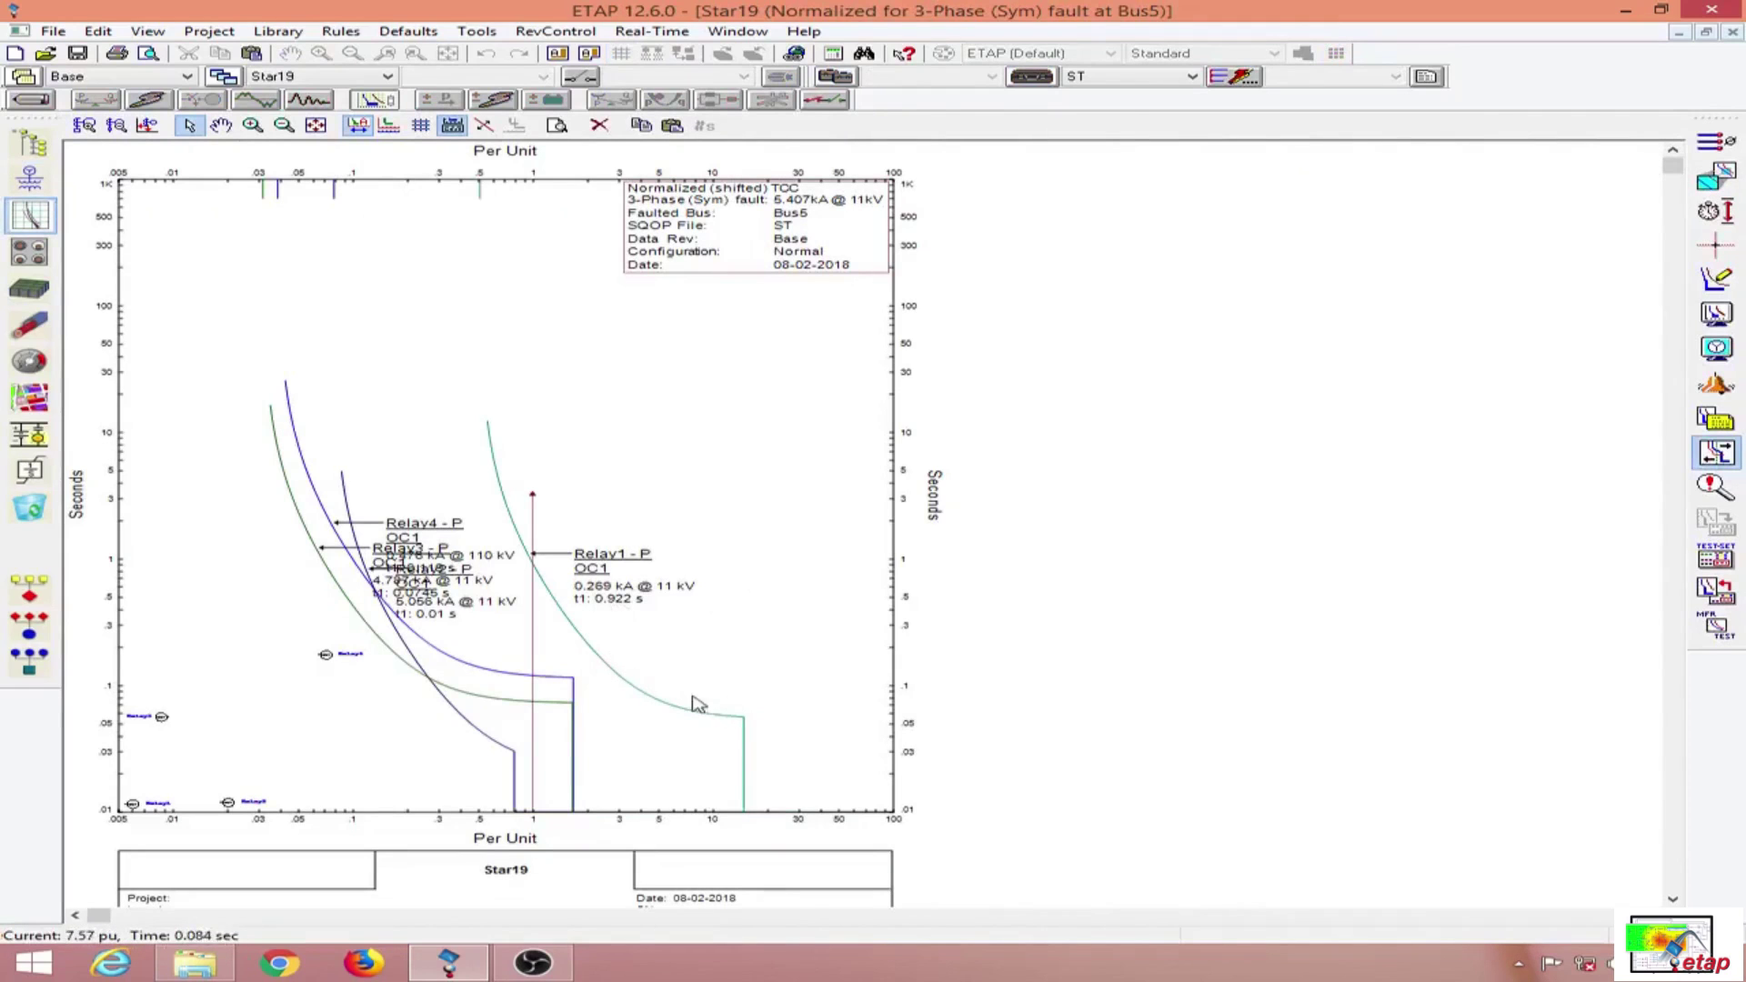
# - Spread the Relay3, Relay4 and Relay2 labels apart across the TCC plot
pyautogui.moveTo(414, 554); pyautogui.dragTo(431, 323)
pyautogui.moveTo(407, 556); pyautogui.dragTo(577, 372)
pyautogui.moveTo(434, 575); pyautogui.dragTo(224, 571)
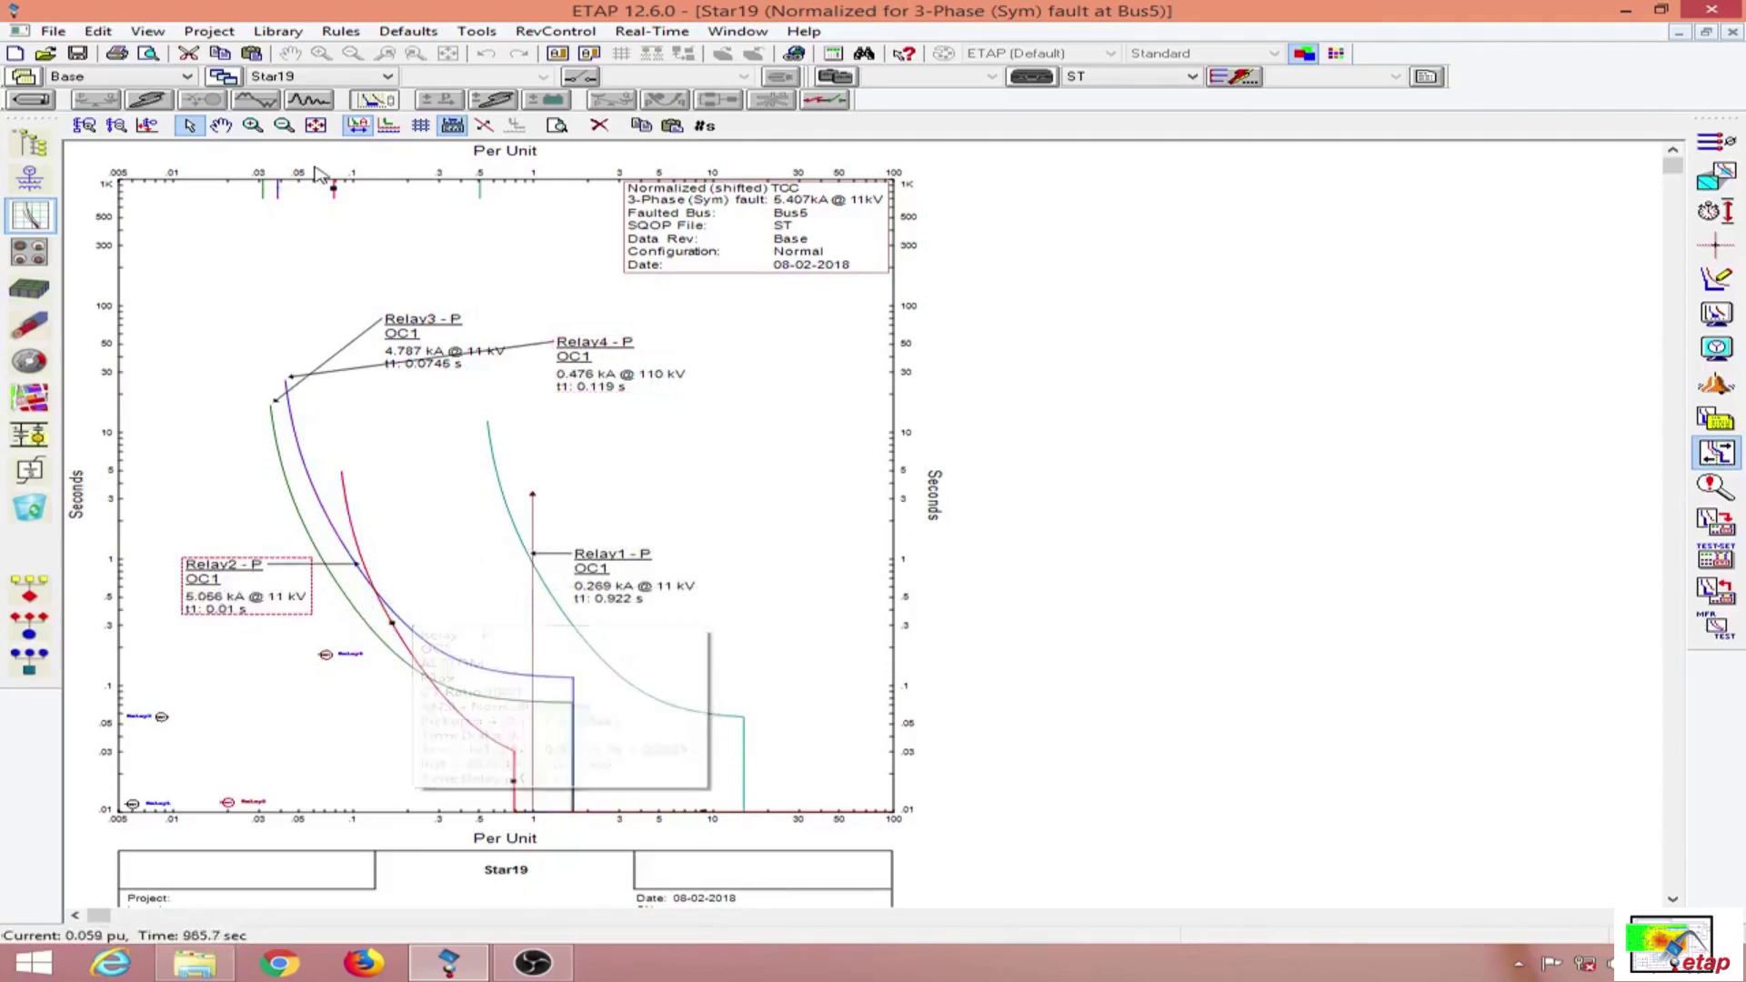
# - Drag Relay2's pickup handle left to a lower pickup and check the curve
pyautogui.moveTo(332, 188)
pyautogui.mouseDown()
pyautogui.moveTo(238, 188)
pyautogui.moveTo(261, 188)
pyautogui.mouseUp()
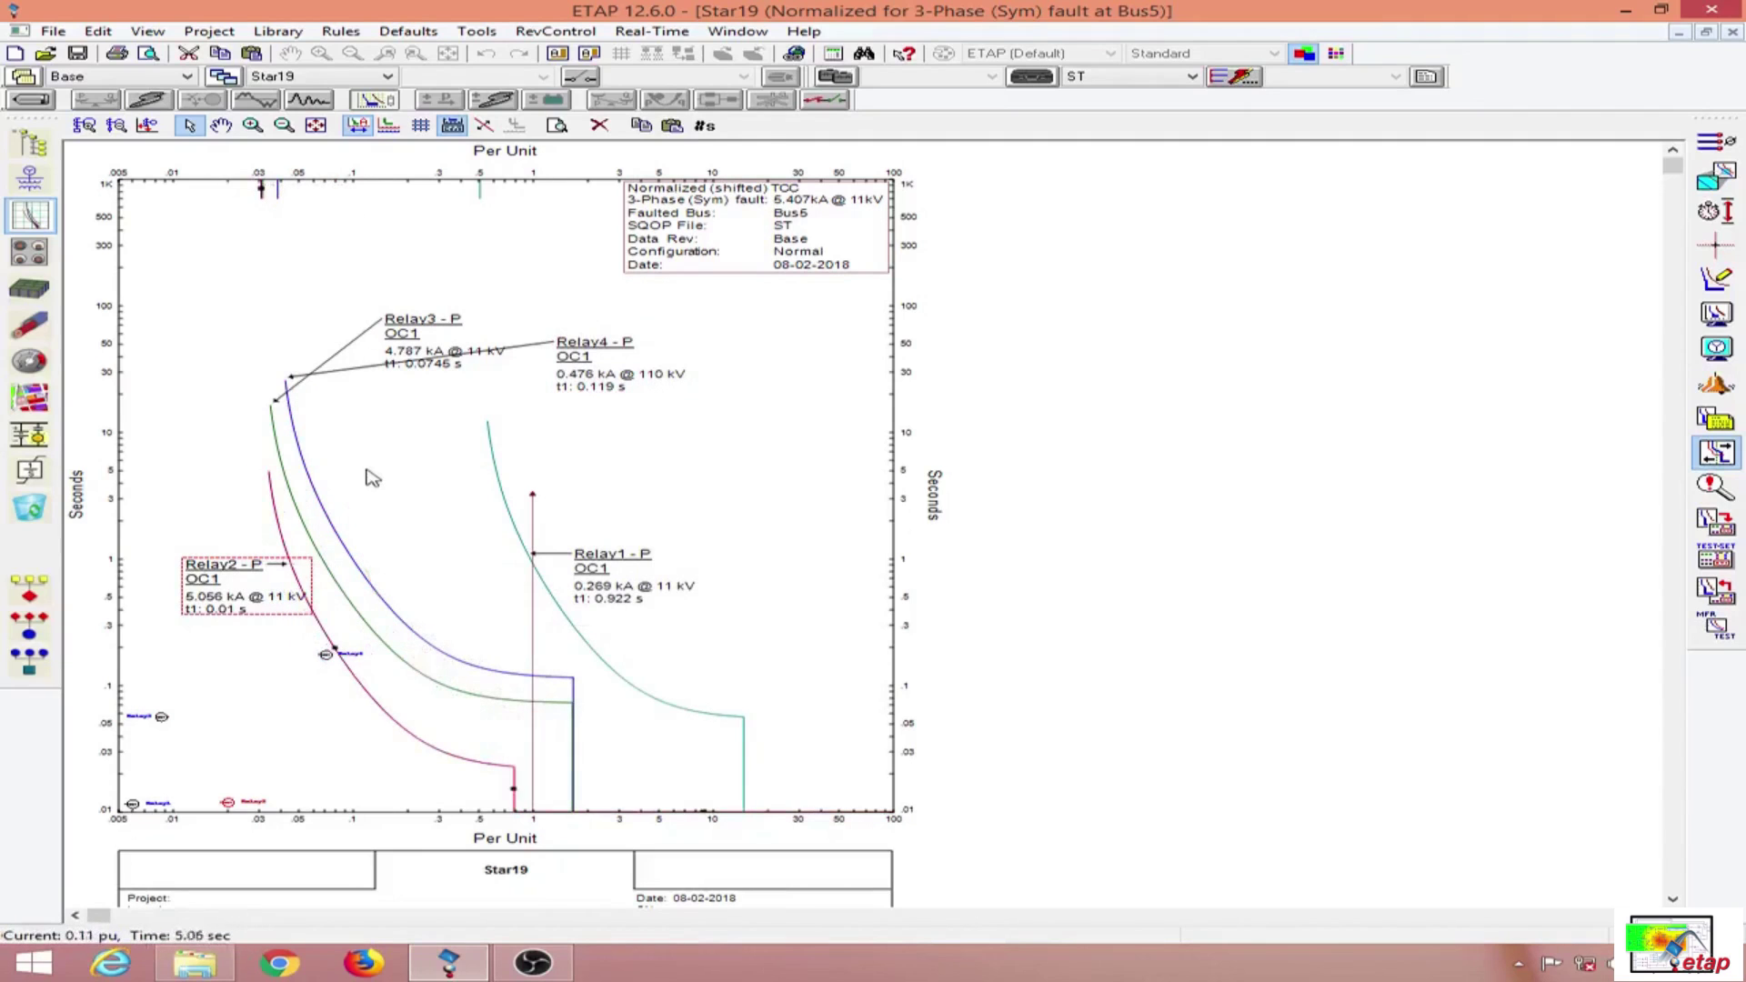
pyautogui.click(373, 470)
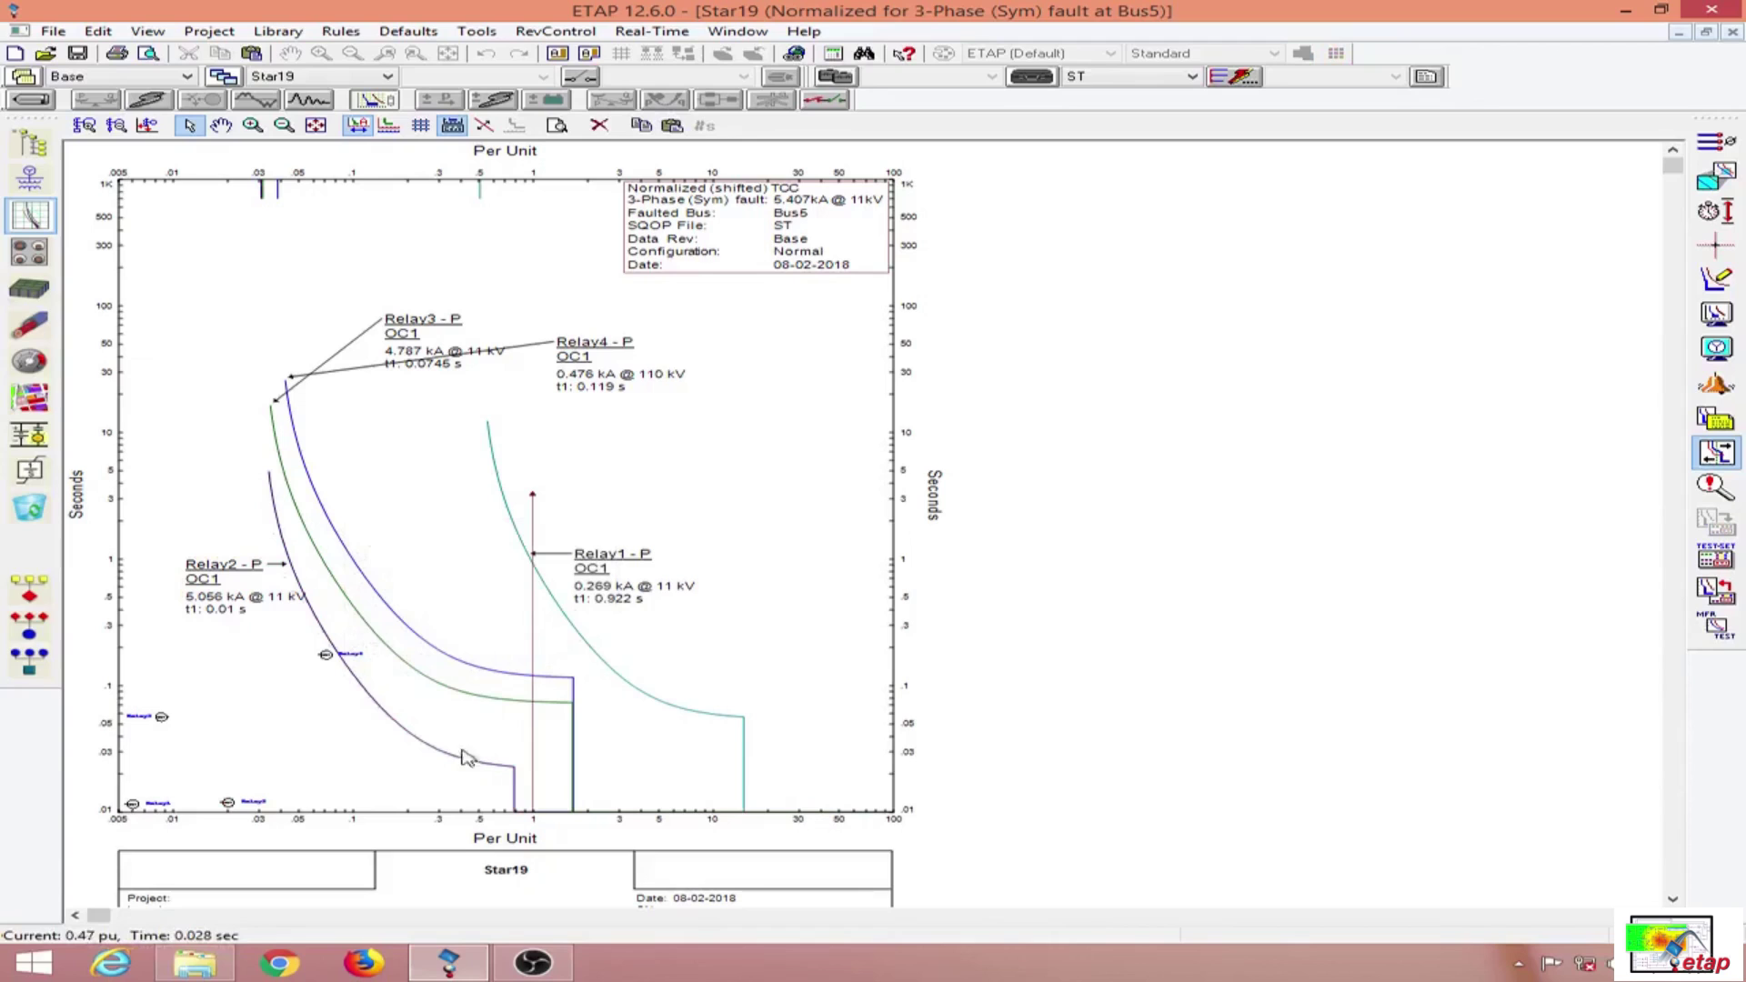
pyautogui.moveTo(270, 491)
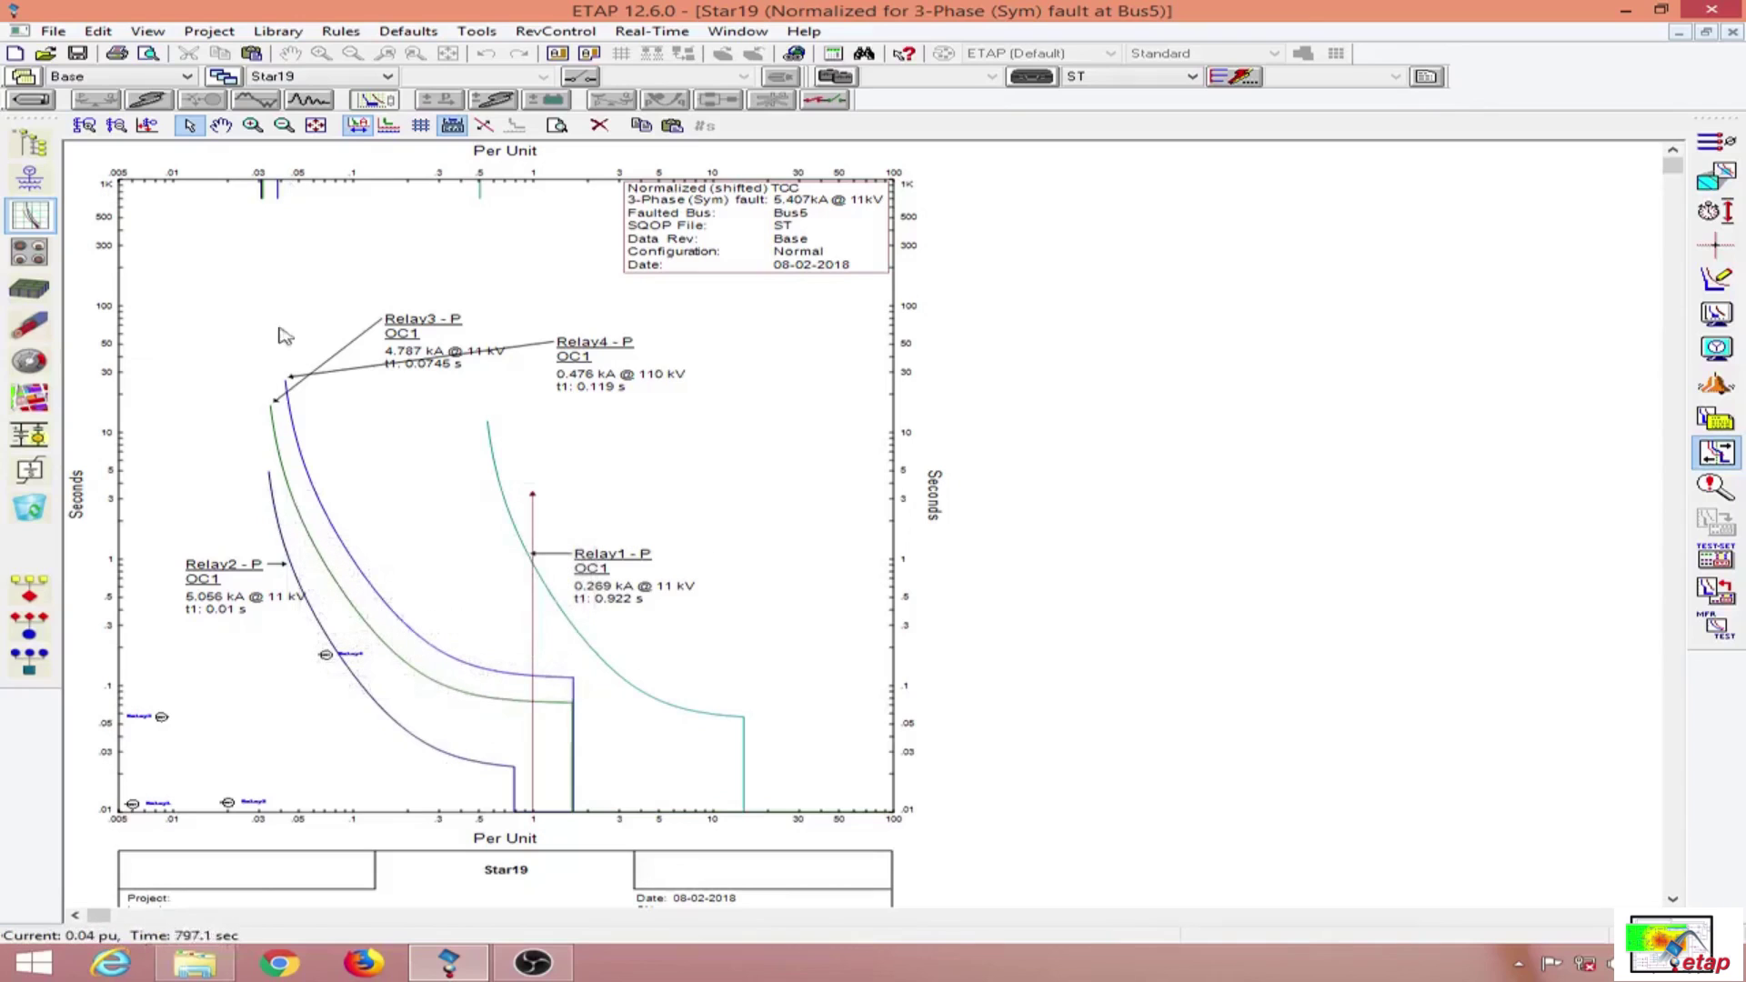
pyautogui.click(284, 541)
pyautogui.click(309, 257)
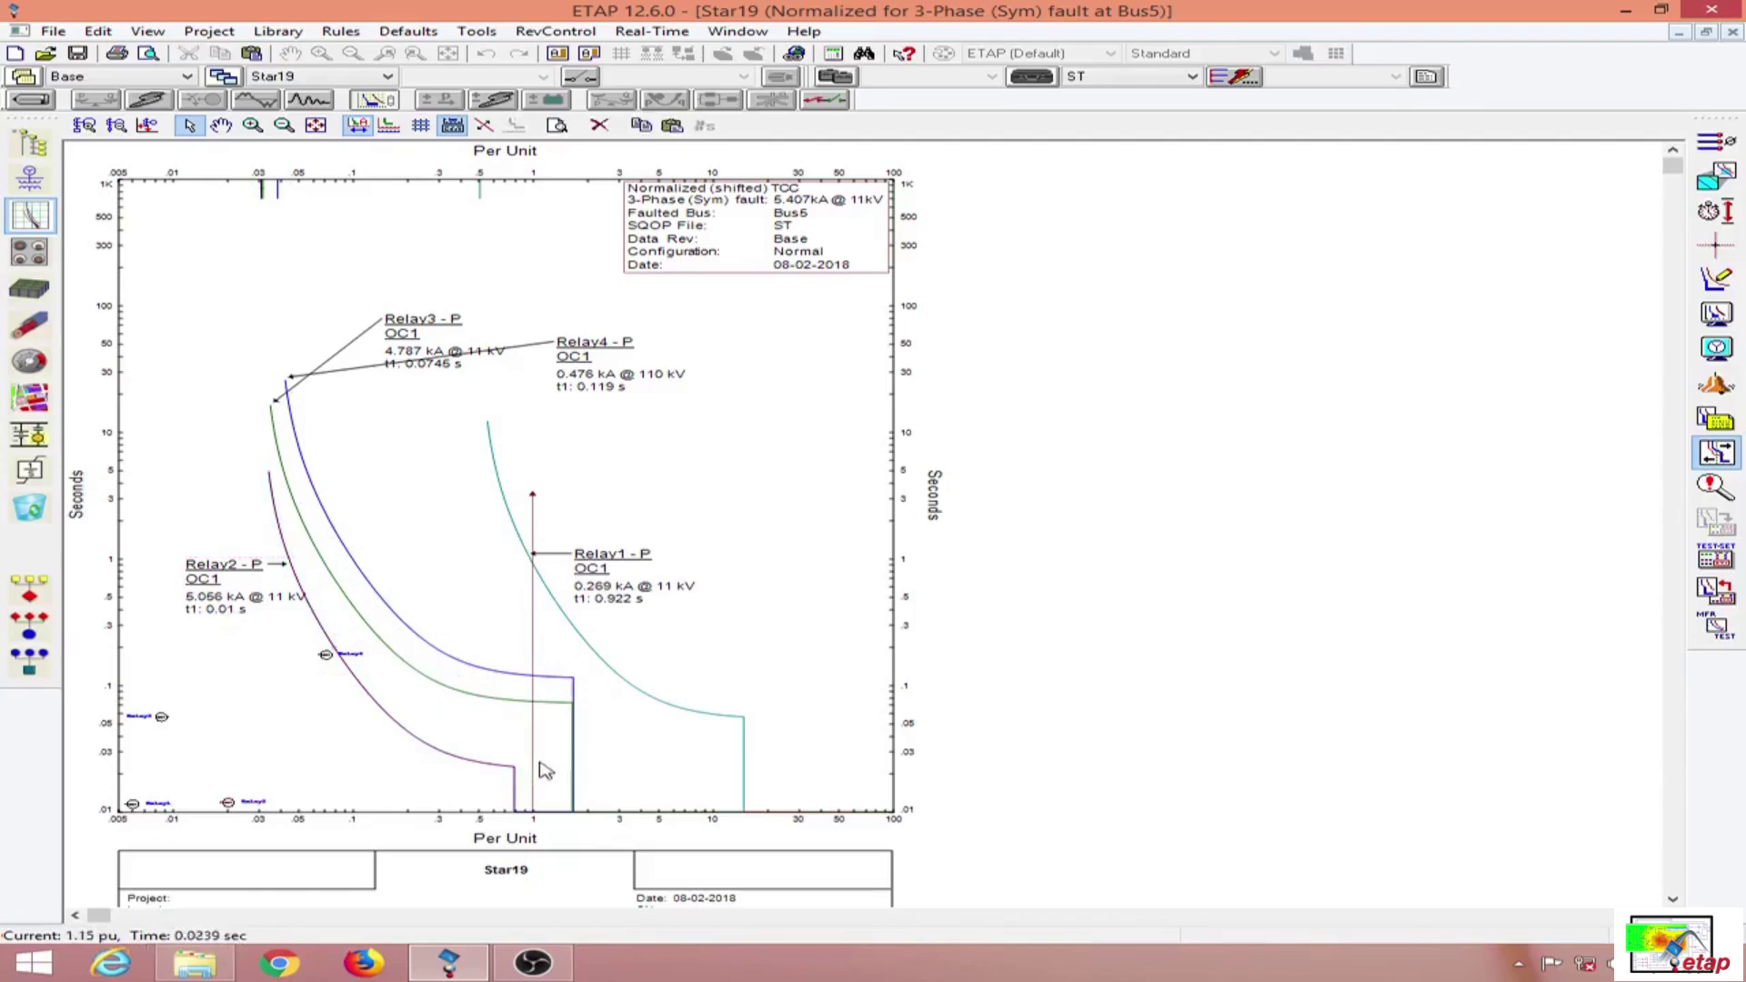
# - Close the Star19 plot and rerun the fault on Bus5 in the one-line diagram
pyautogui.click(1733, 32)
pyautogui.click(1716, 280)
pyautogui.click(583, 721)
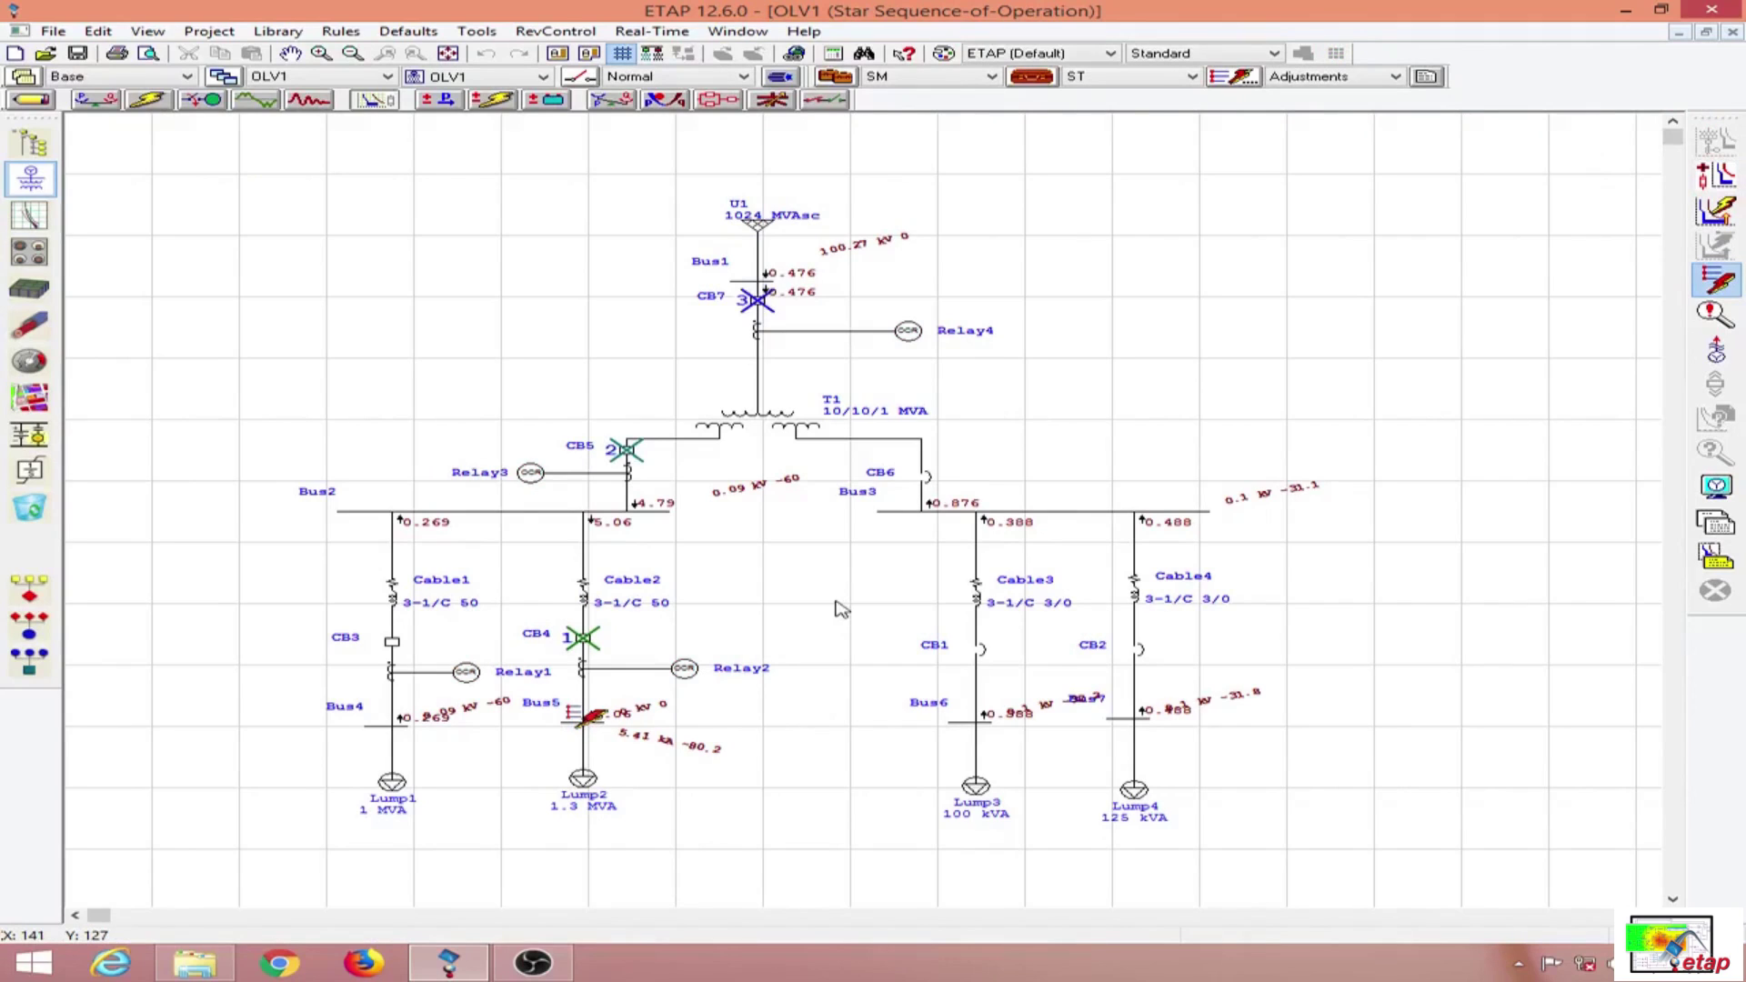
# - Open the Sequence-of-Operation Events report, move it aside, and locate Relay2, Relay3 and CB4 events
pyautogui.click(1716, 314)
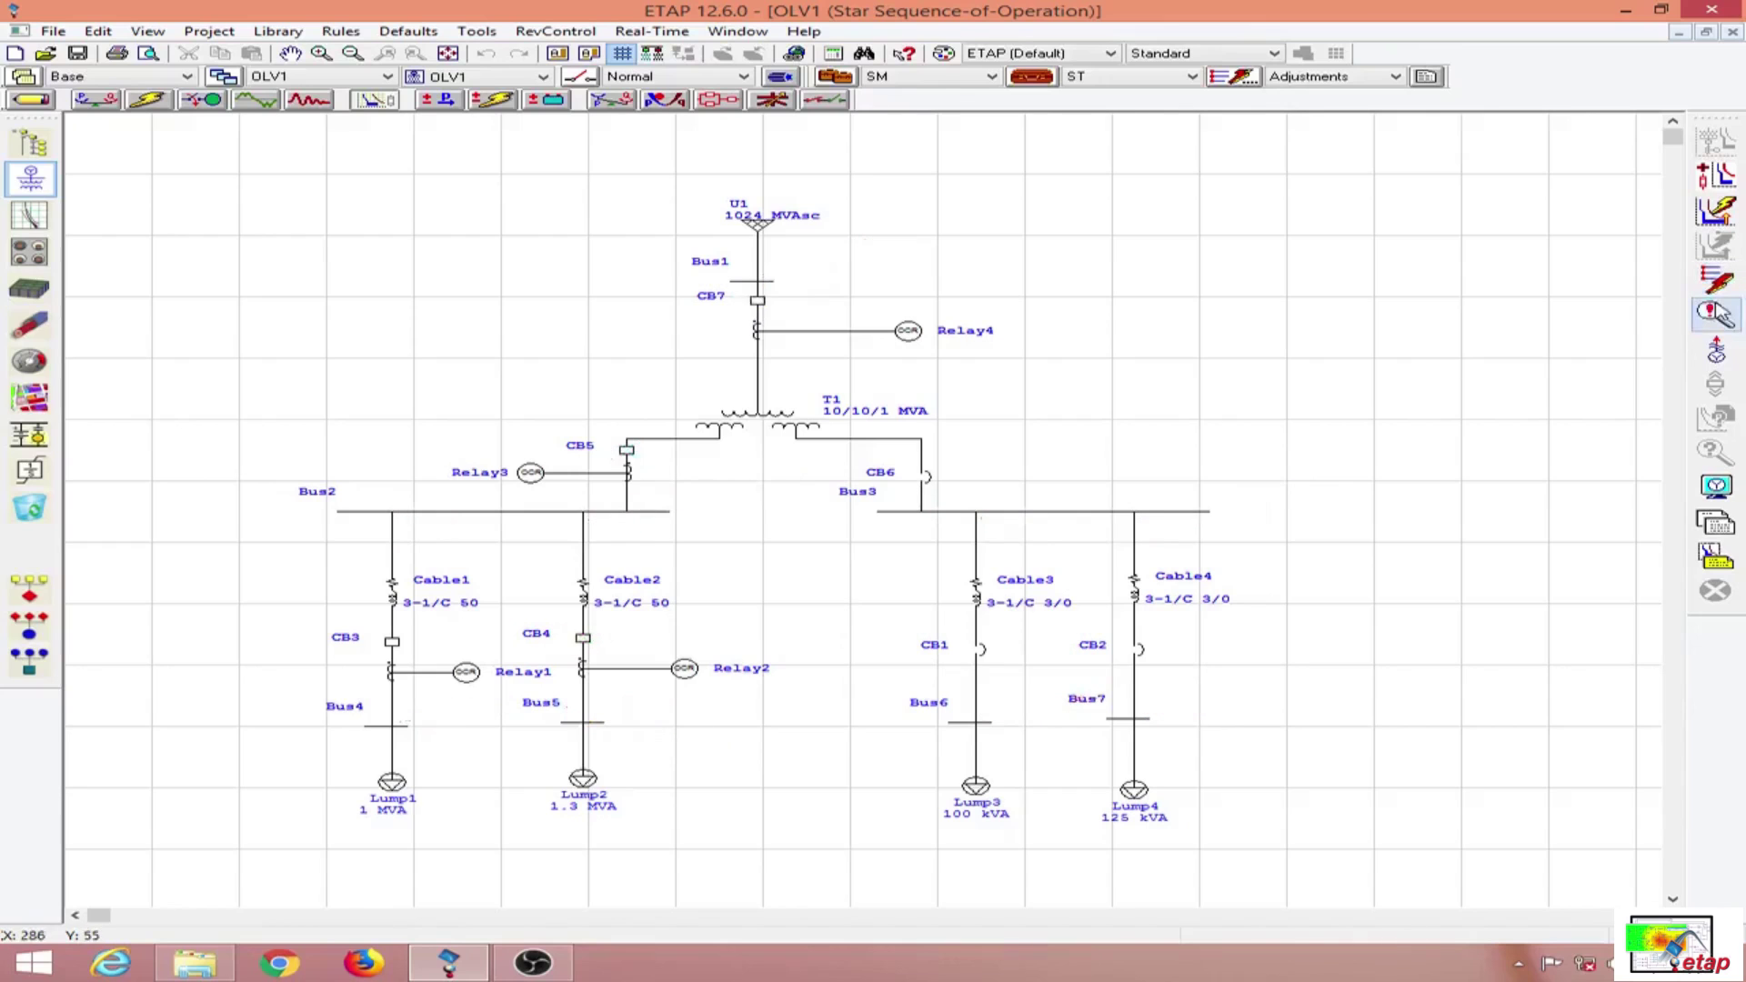
pyautogui.moveTo(514, 130); pyautogui.dragTo(1102, 159)
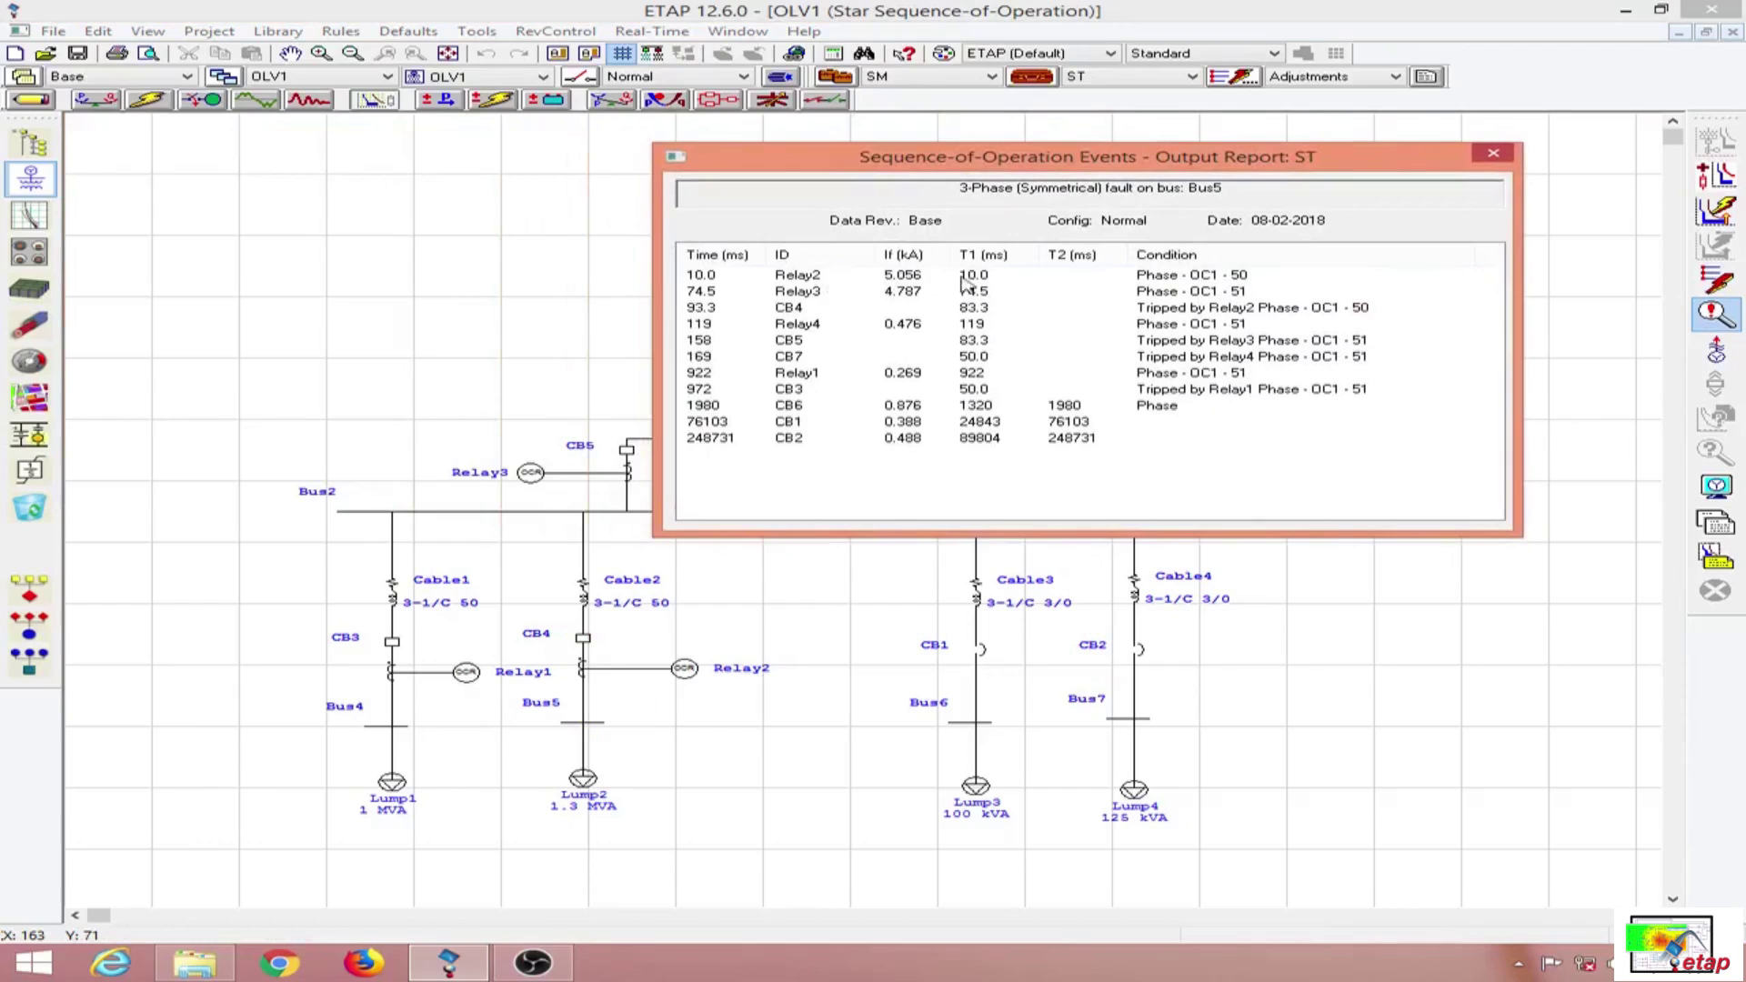
pyautogui.click(1243, 276)
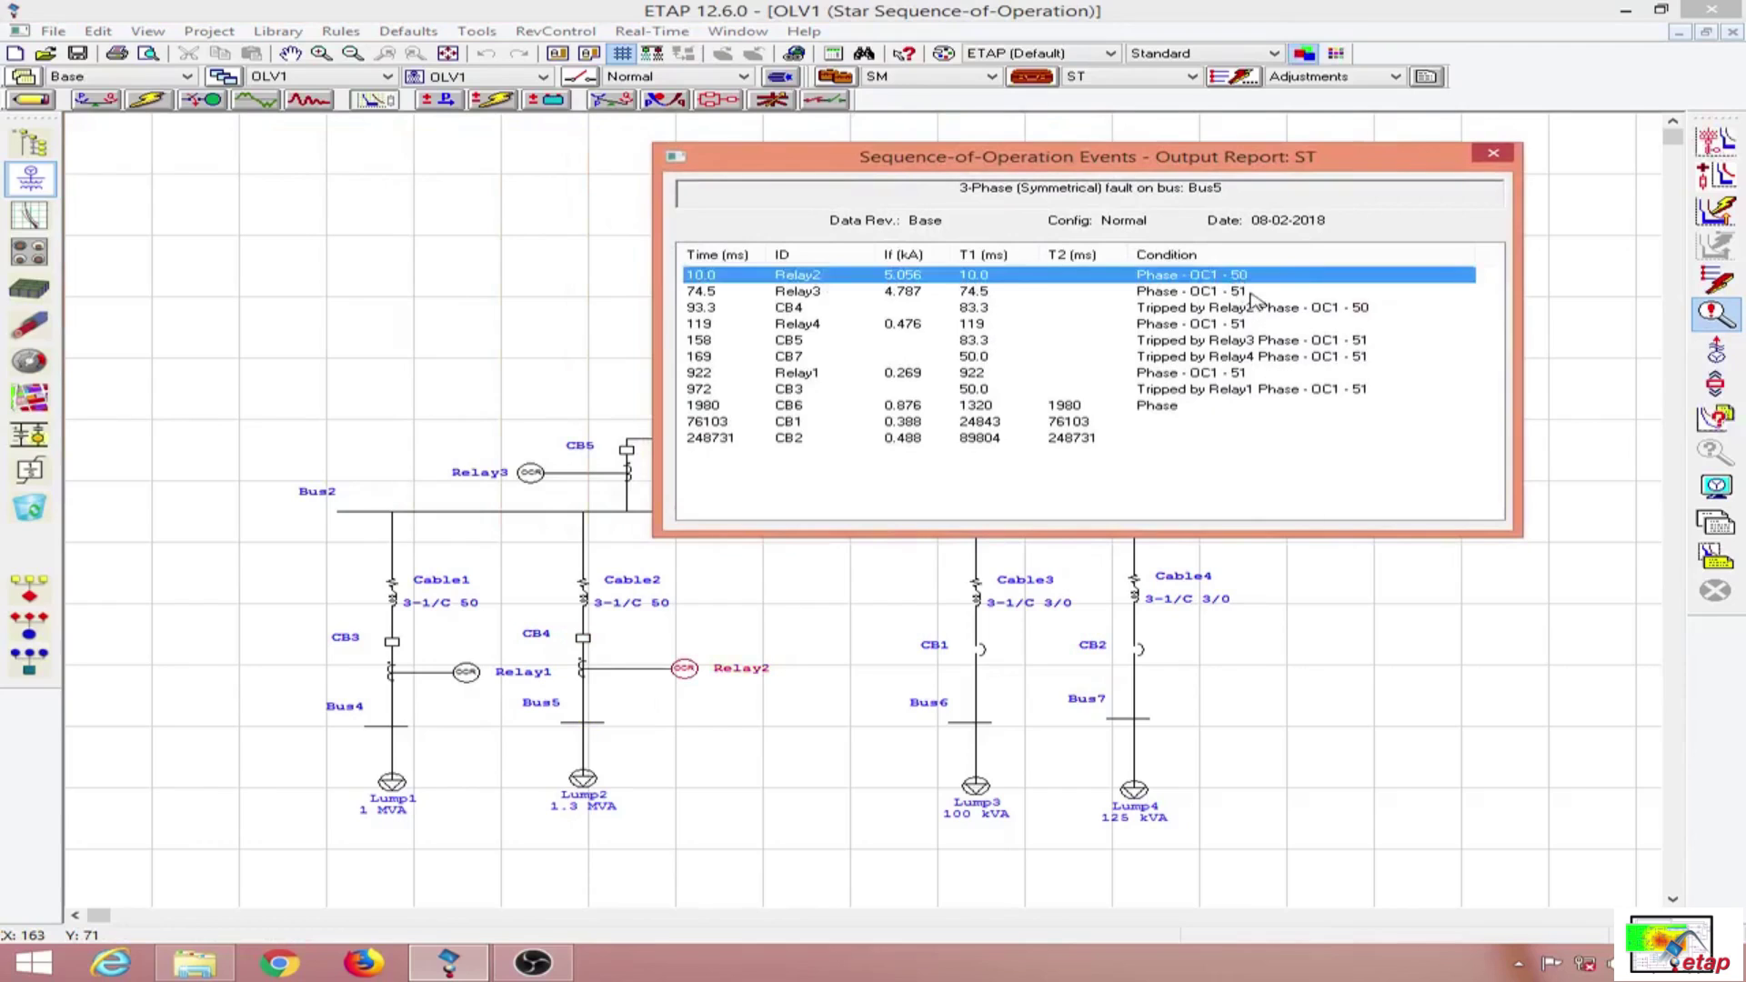
pyautogui.click(1253, 292)
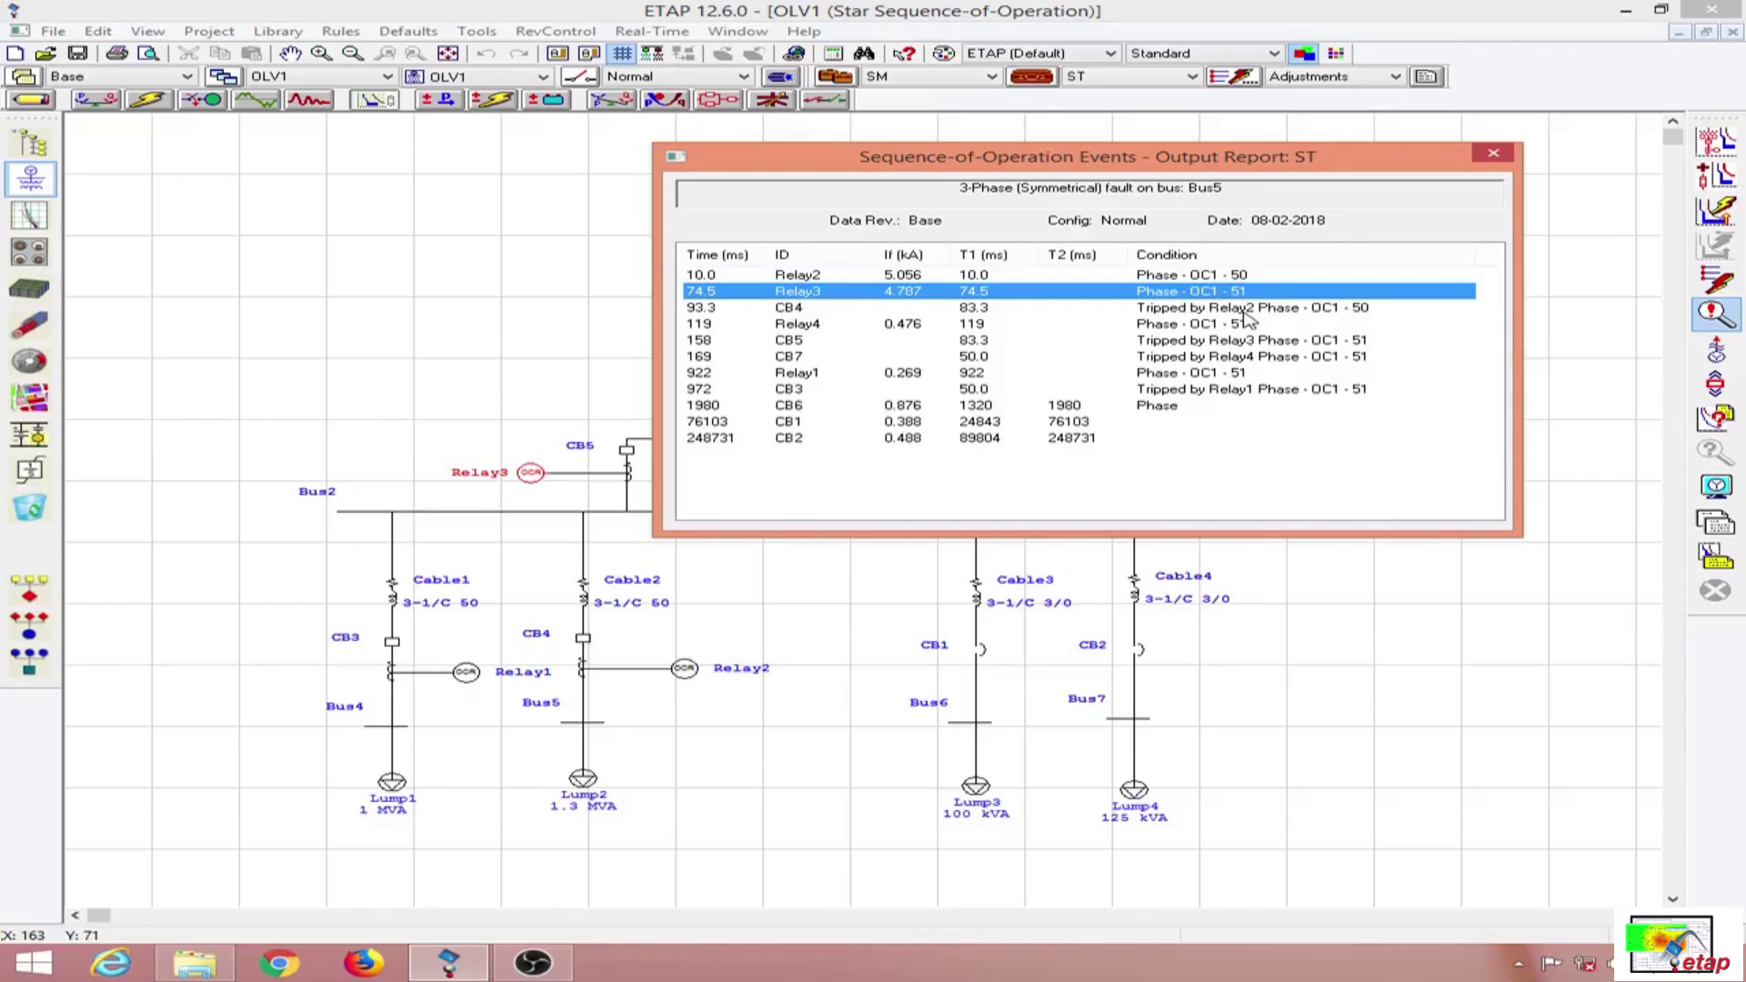
pyautogui.click(812, 312)
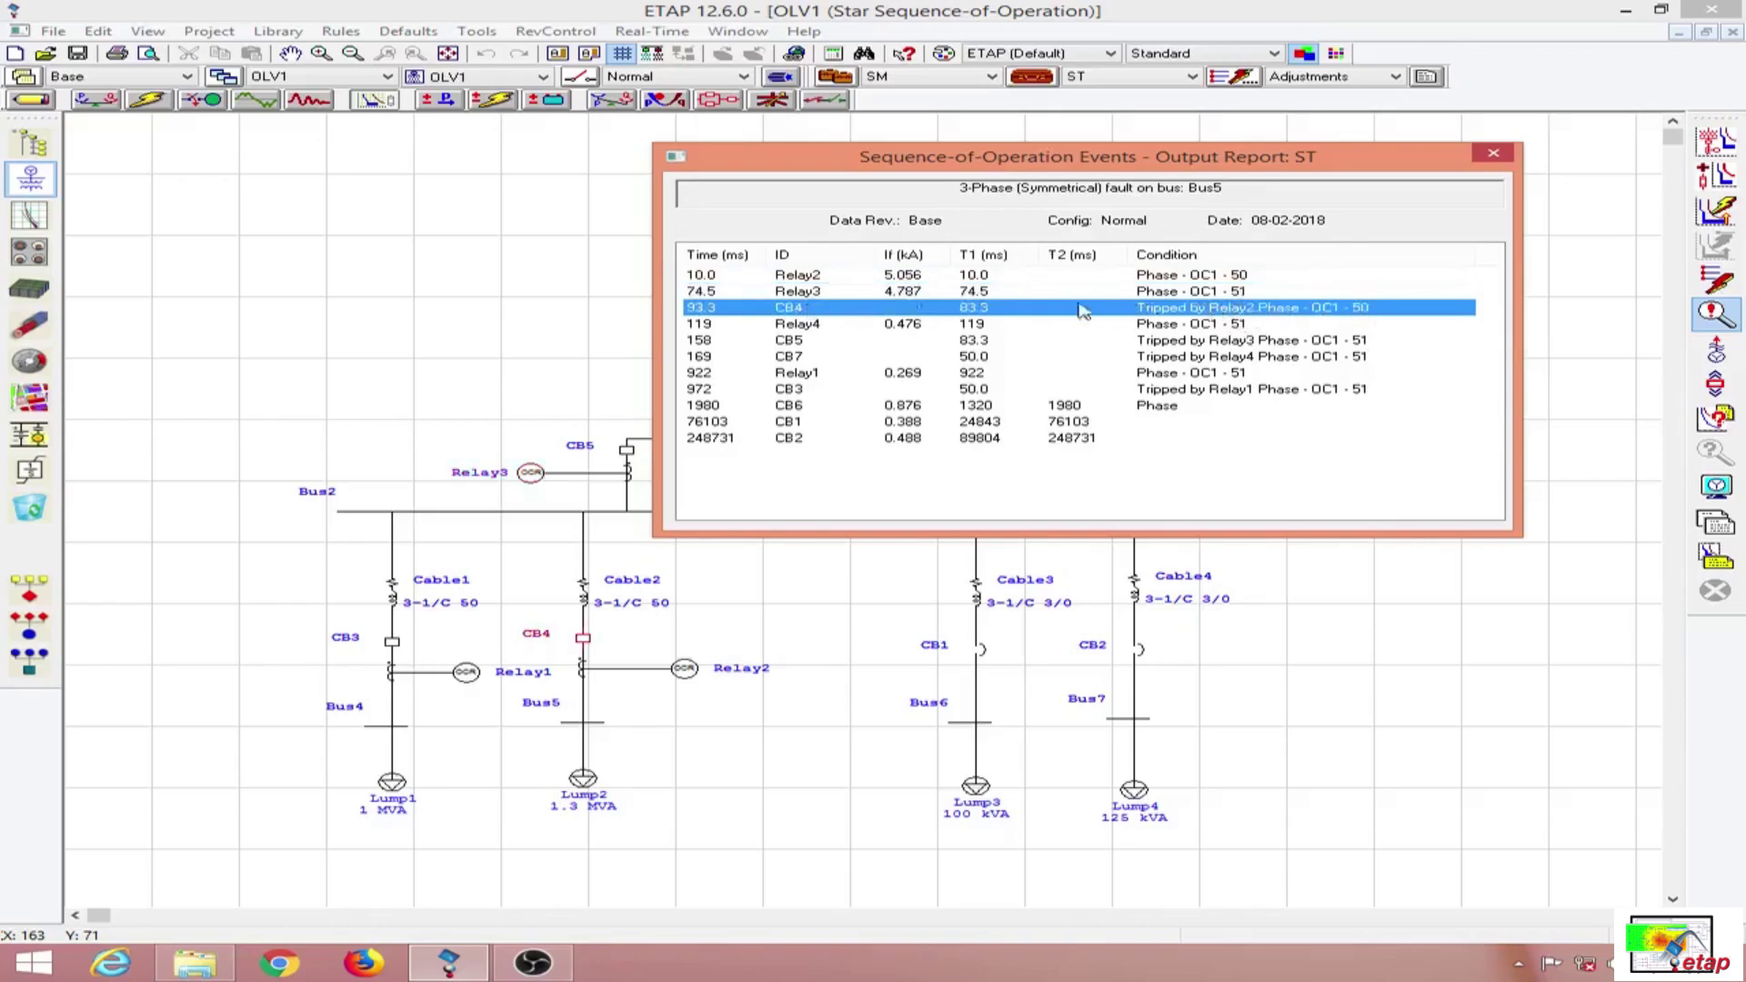
pyautogui.click(814, 276)
pyautogui.click(812, 309)
# - Locate the Relay4, CB5, CB7, Relay1 and CB3 events (119 to 972 ms) on the diagram
pyautogui.click(929, 327)
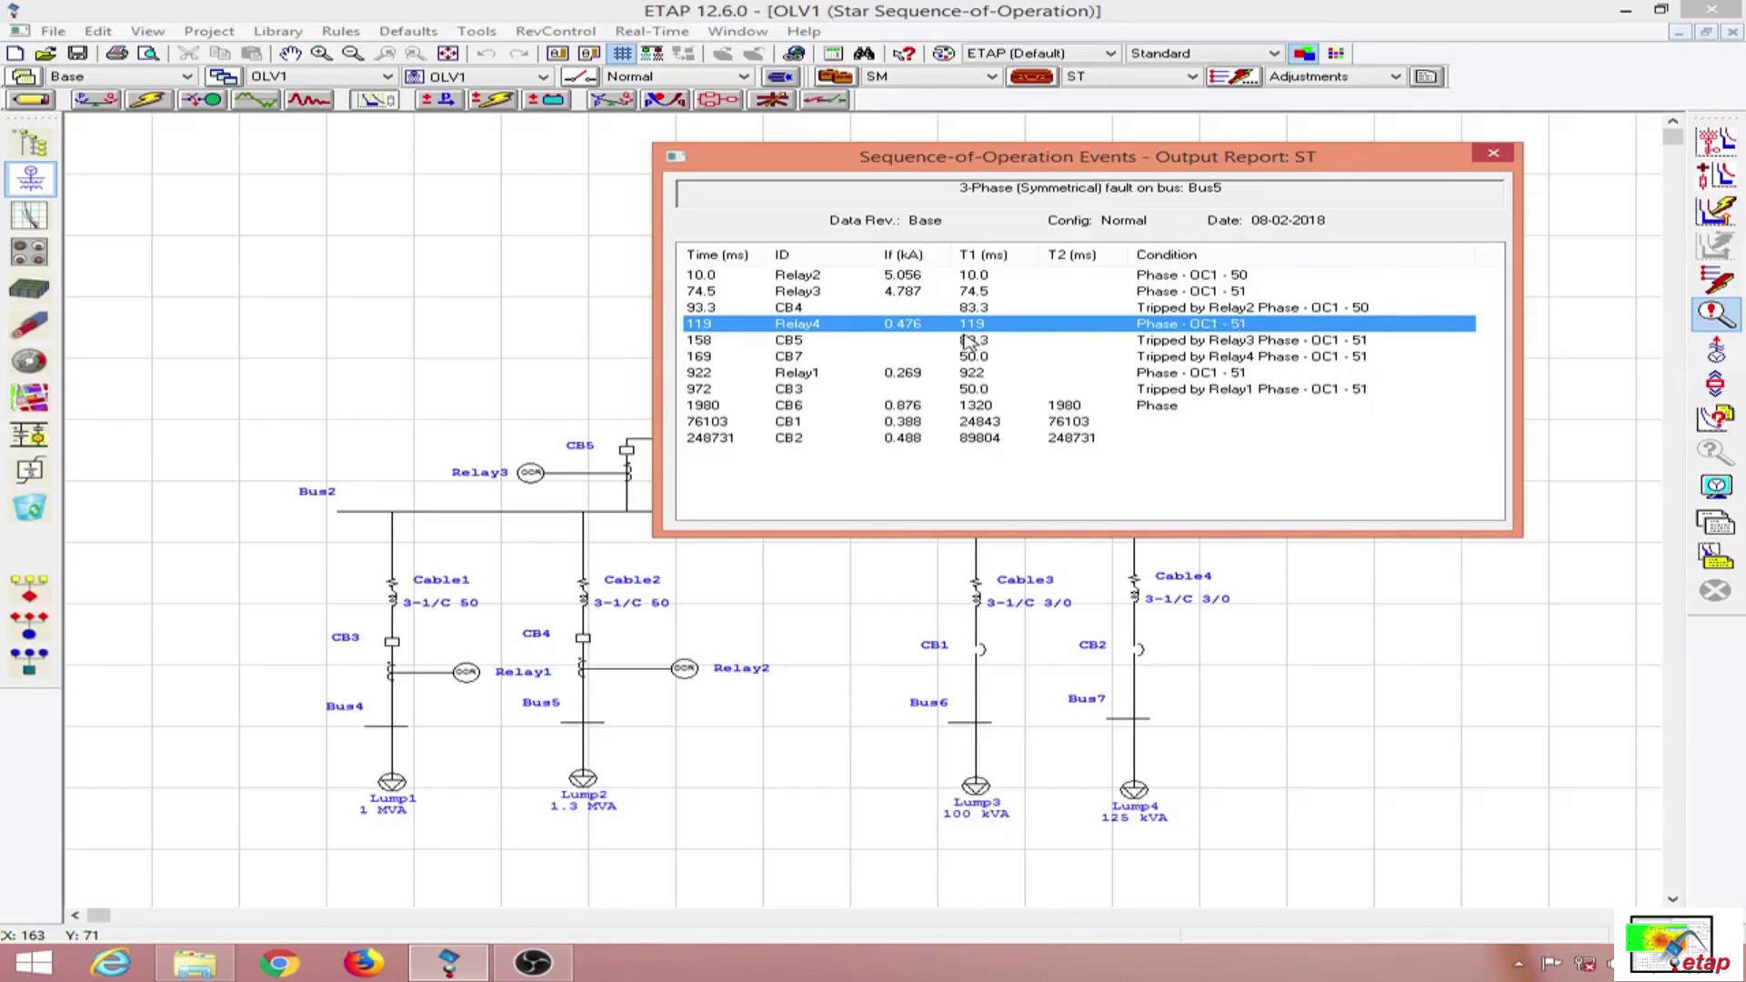
pyautogui.click(1157, 341)
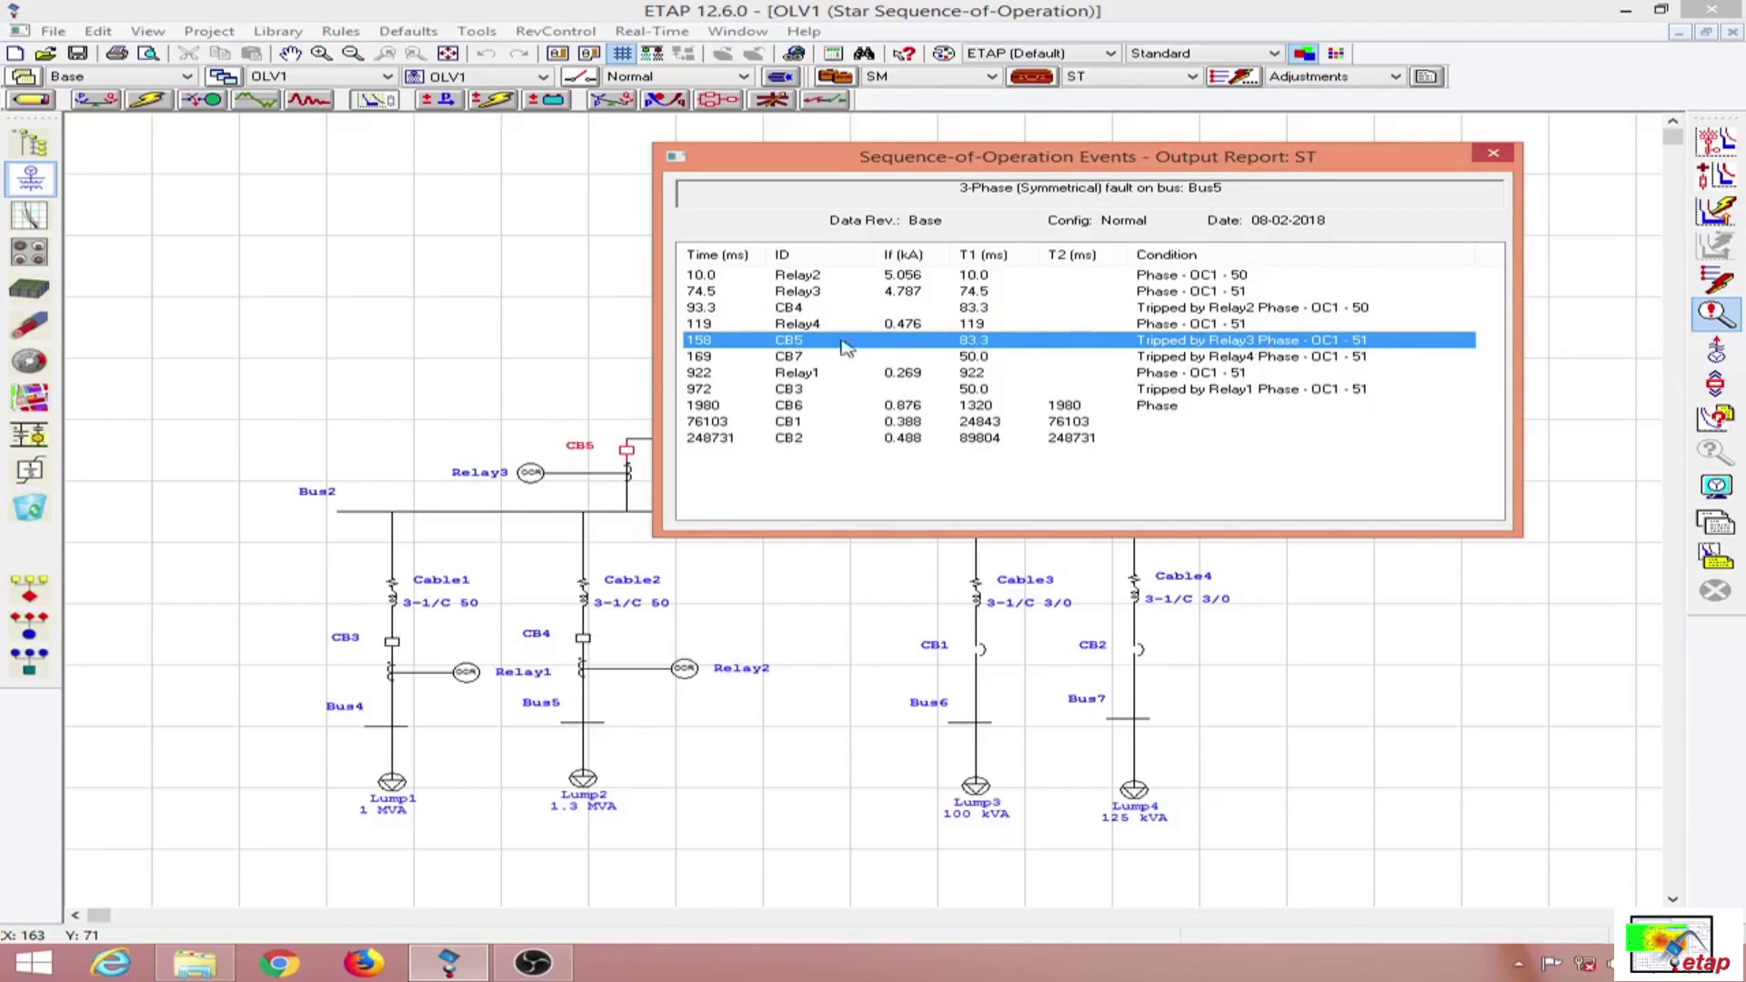
pyautogui.click(1026, 364)
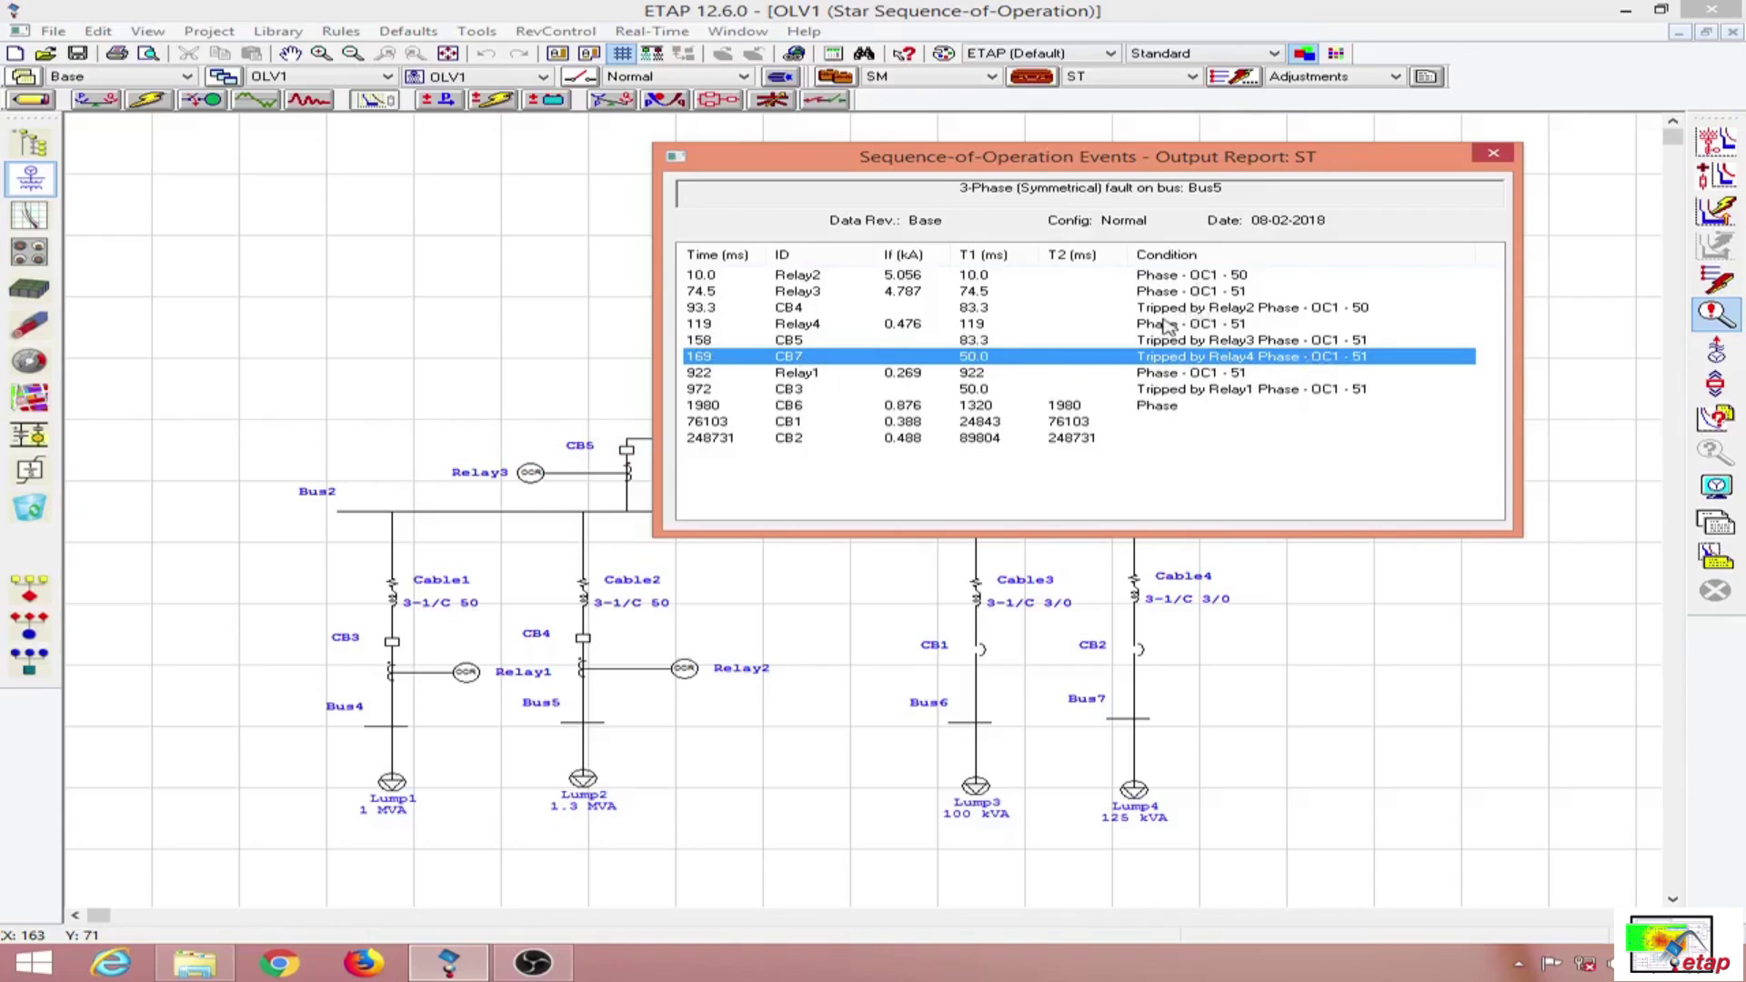
pyautogui.click(1031, 375)
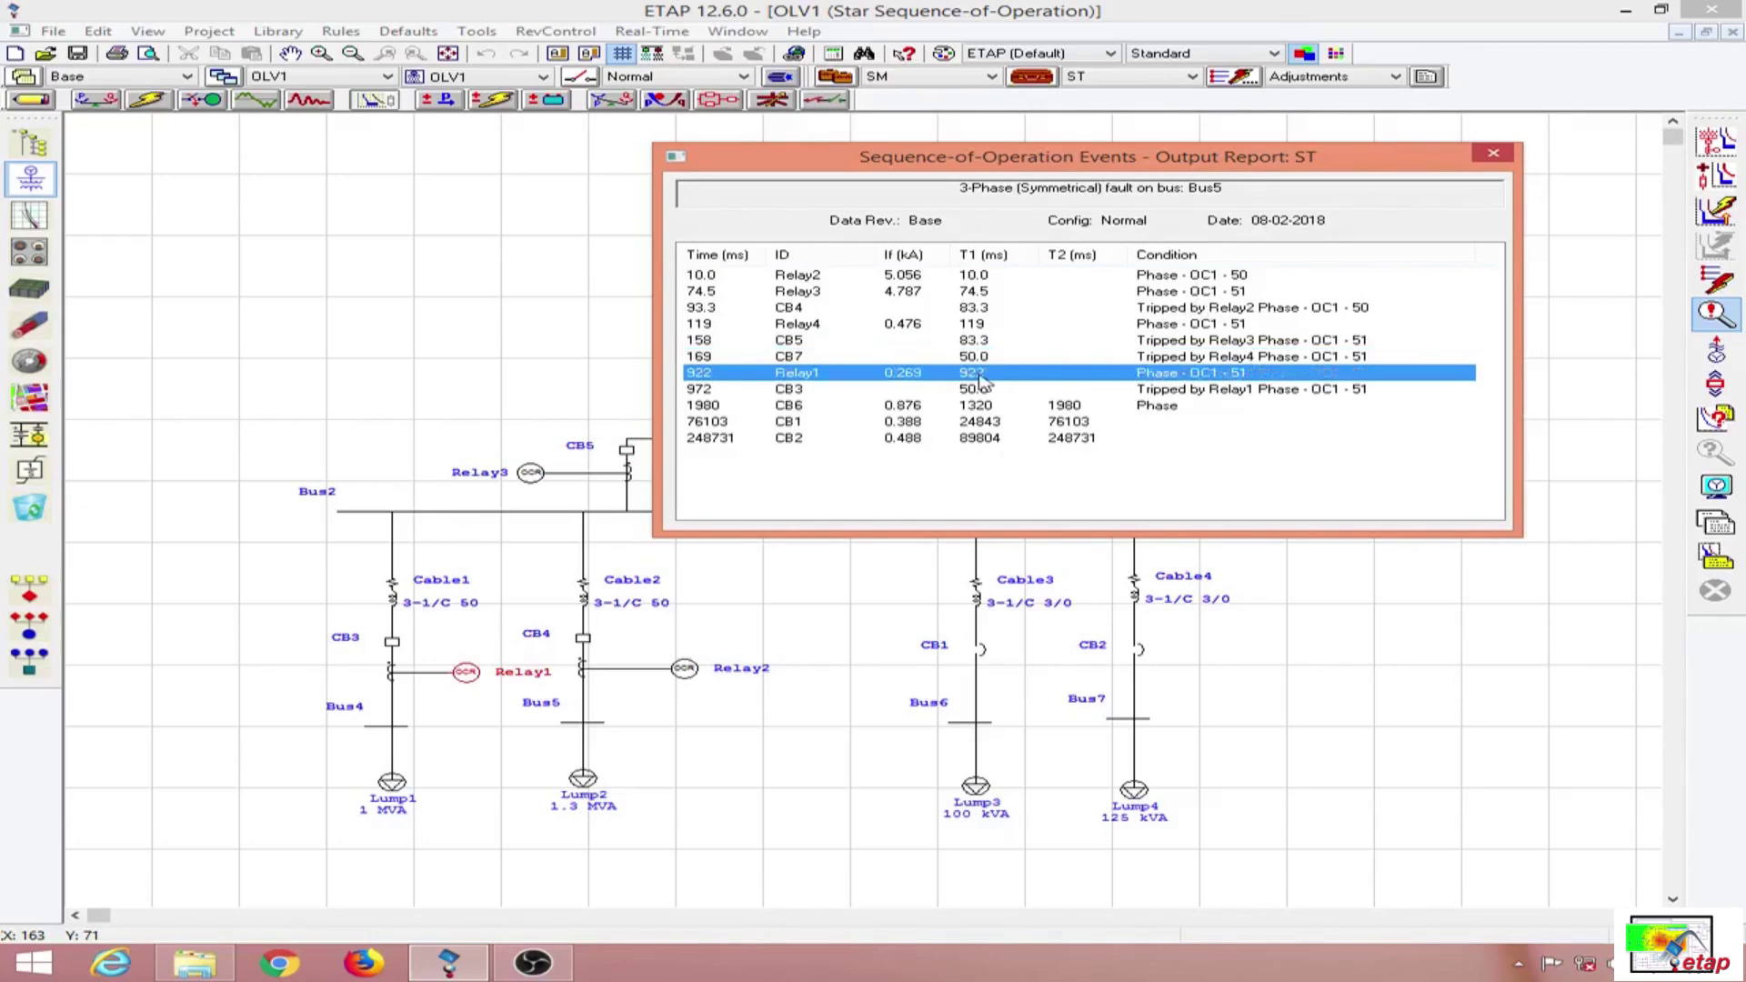
pyautogui.click(804, 390)
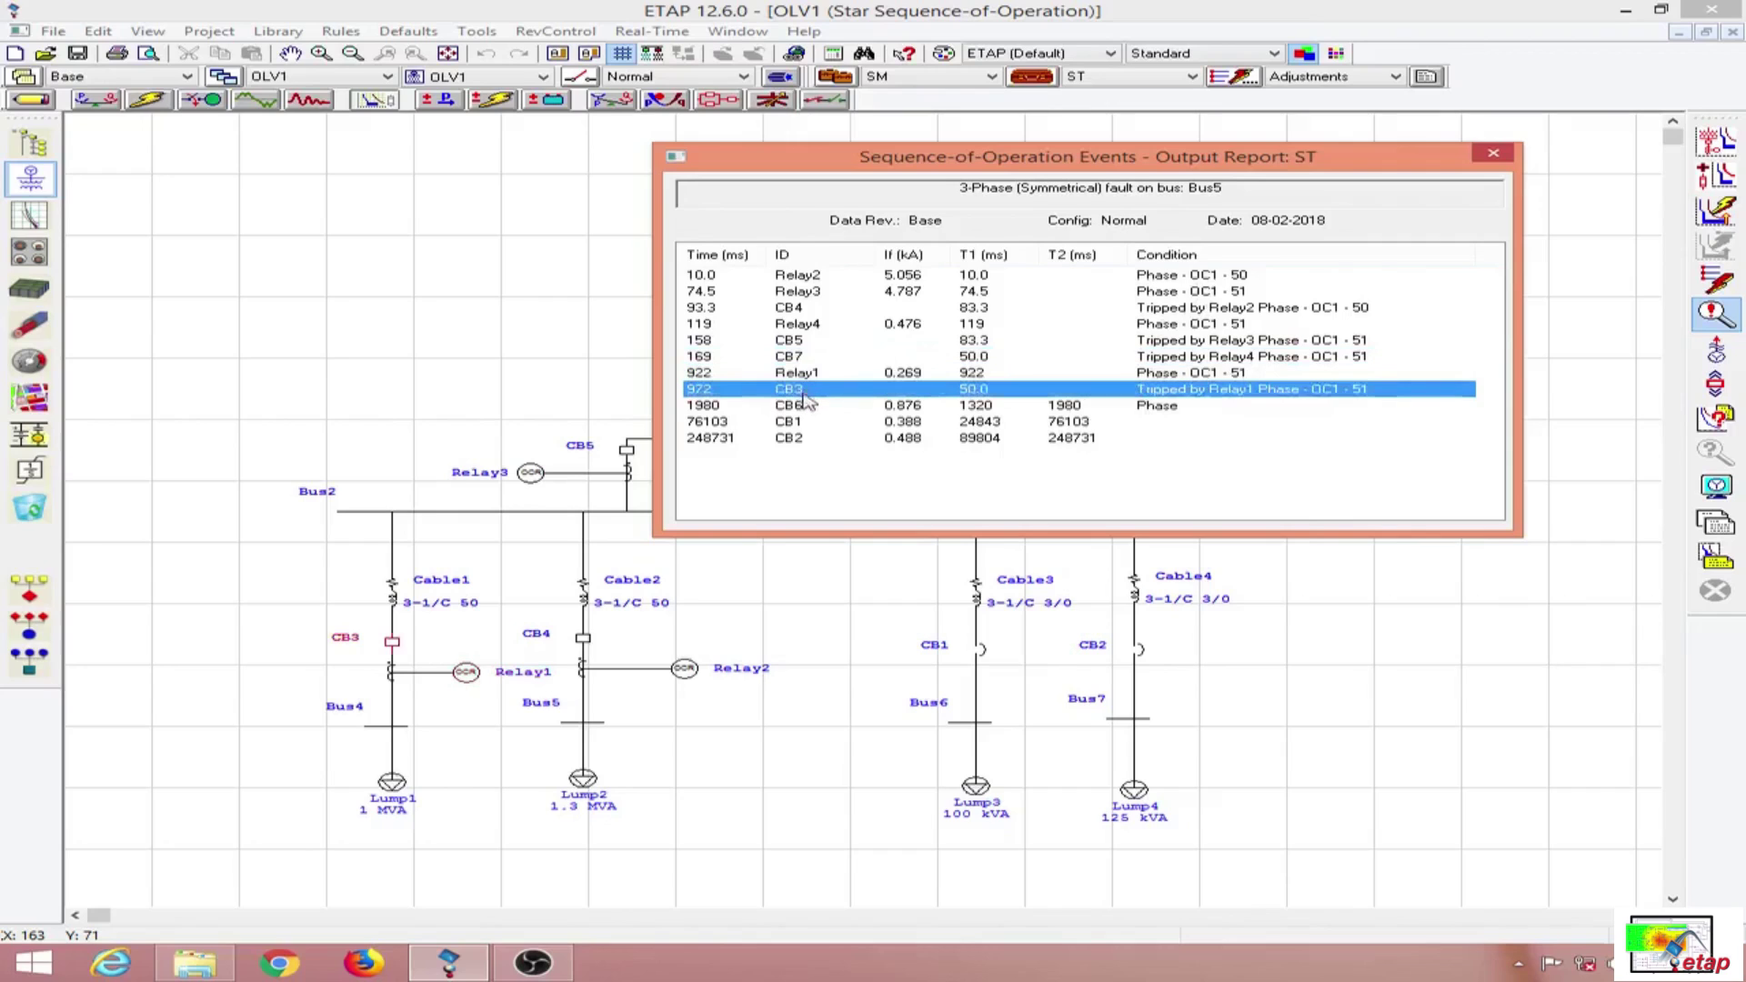
pyautogui.click(705, 374)
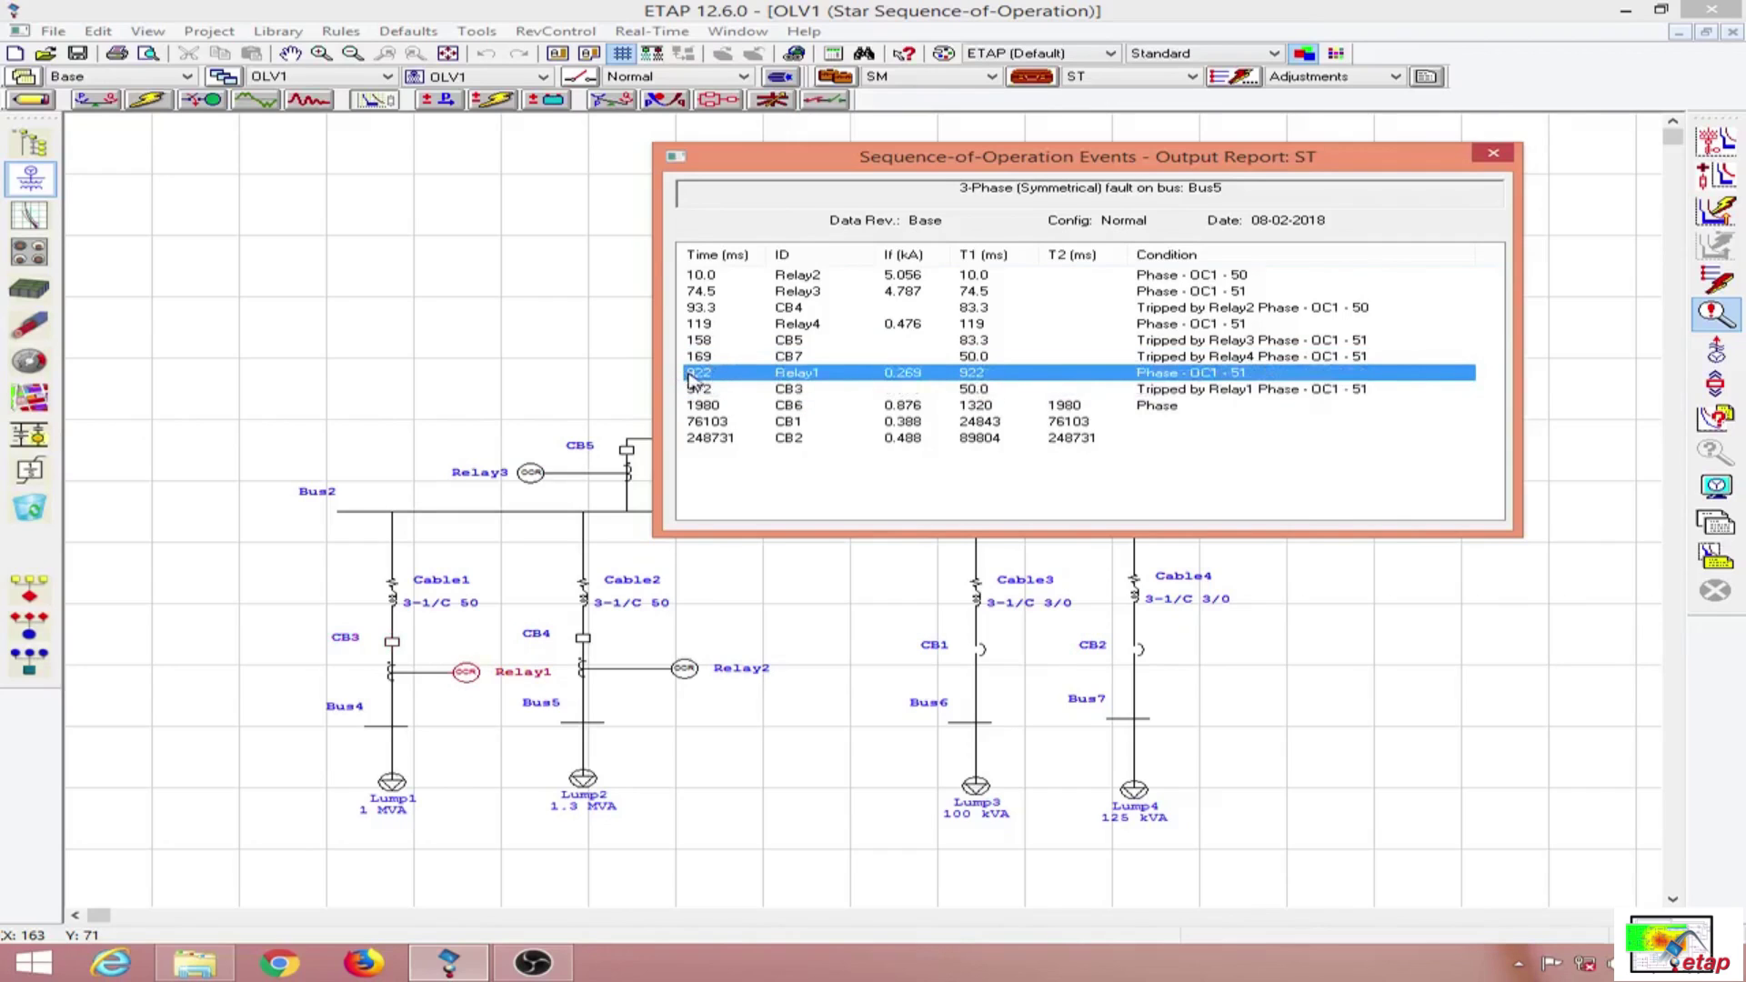